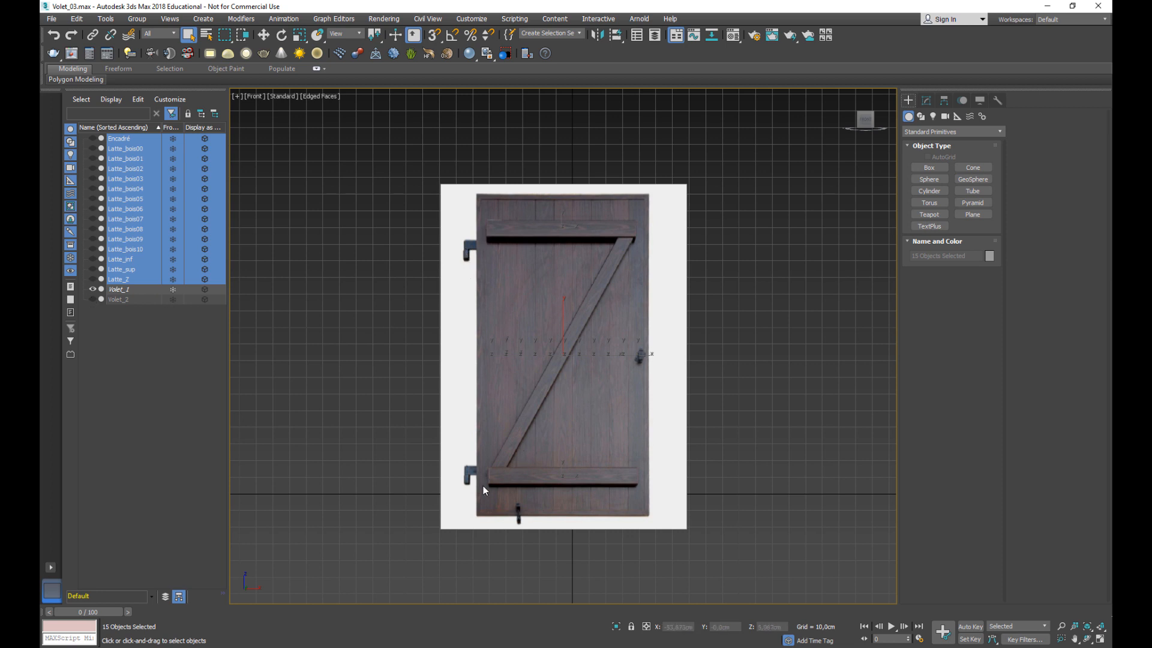
Create a cylinder in the top view, about 1.3 cm in radius and about 7.9 cm high.
{"action": "scroll", "coordinate": [487, 255], "scroll_direction": "up", "scroll_amount": 10}
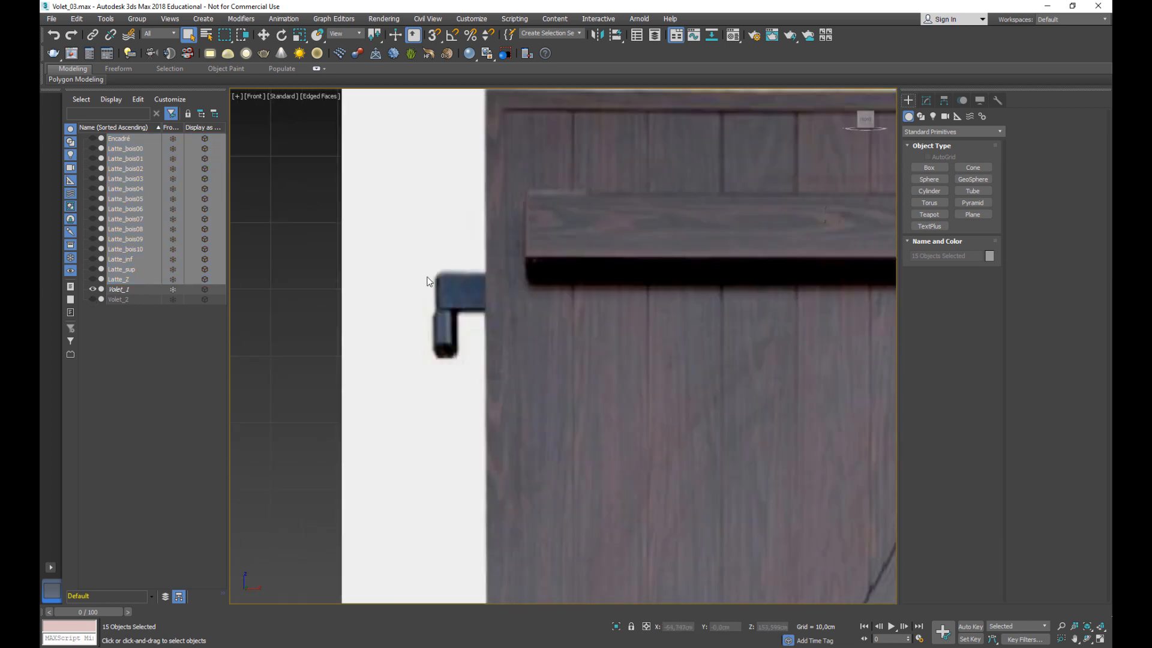
{"action": "middle_click_drag", "start_coordinate": [468, 317], "coordinate": [467, 332]}
{"action": "scroll", "coordinate": [468, 332], "scroll_direction": "up", "scroll_amount": 2}
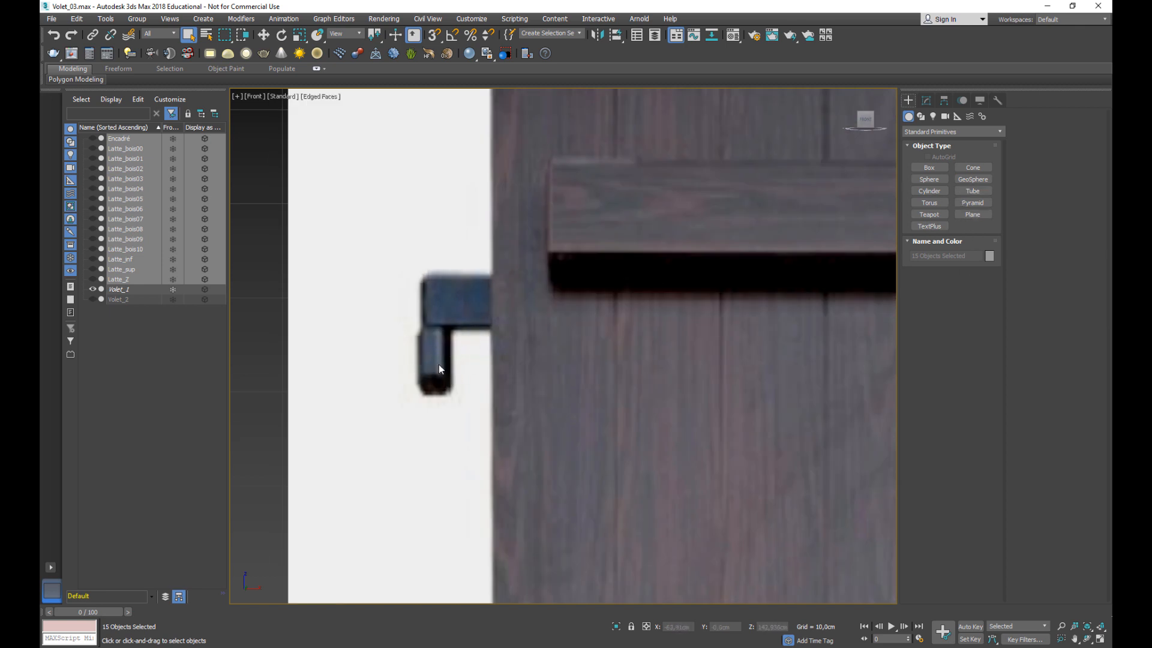
{"action": "key", "text": "t"}
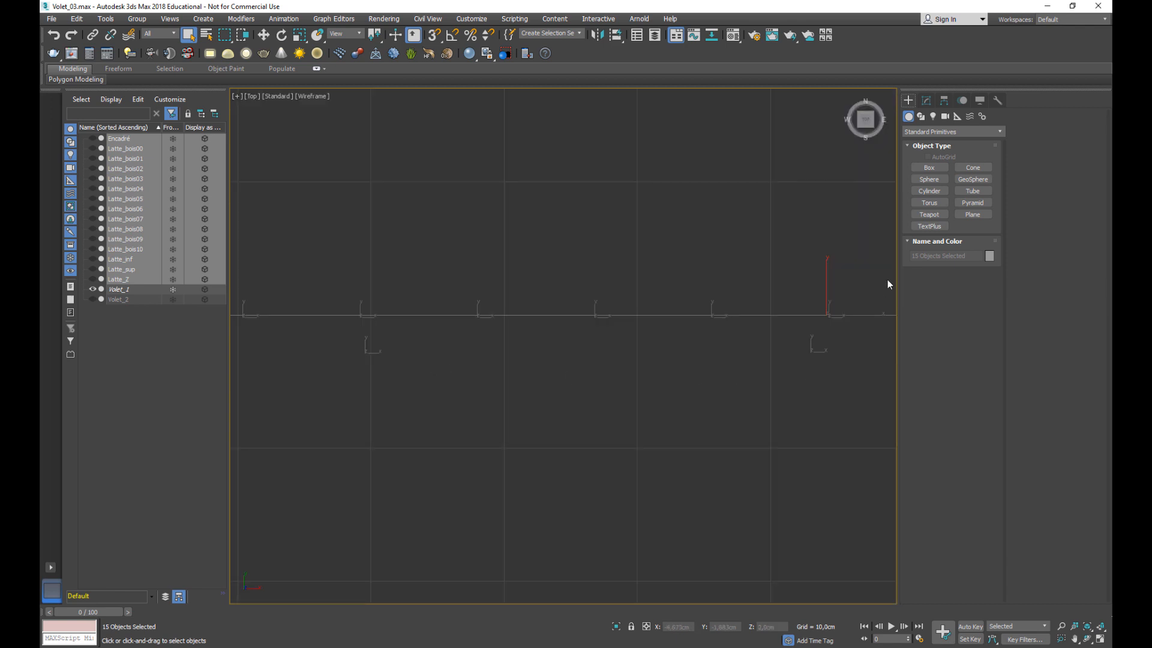
{"action": "left_click", "coordinate": [930, 191]}
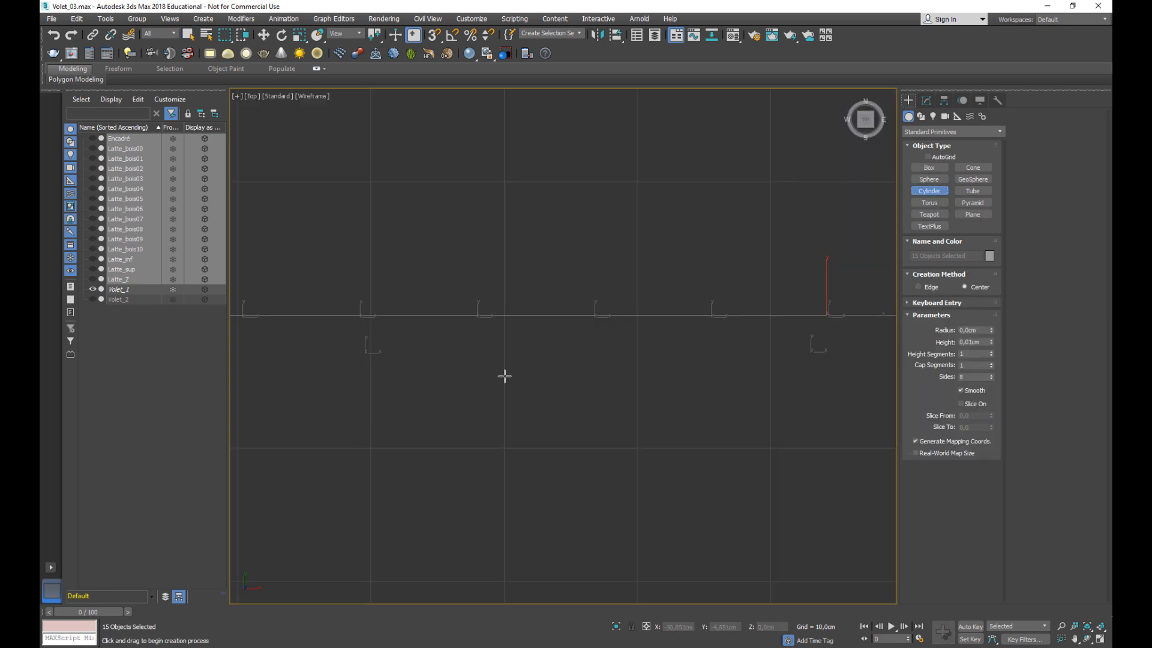
{"action": "left_click_drag", "start_coordinate": [504, 376], "coordinate": [504, 393]}
{"action": "left_click", "coordinate": [503, 286]}
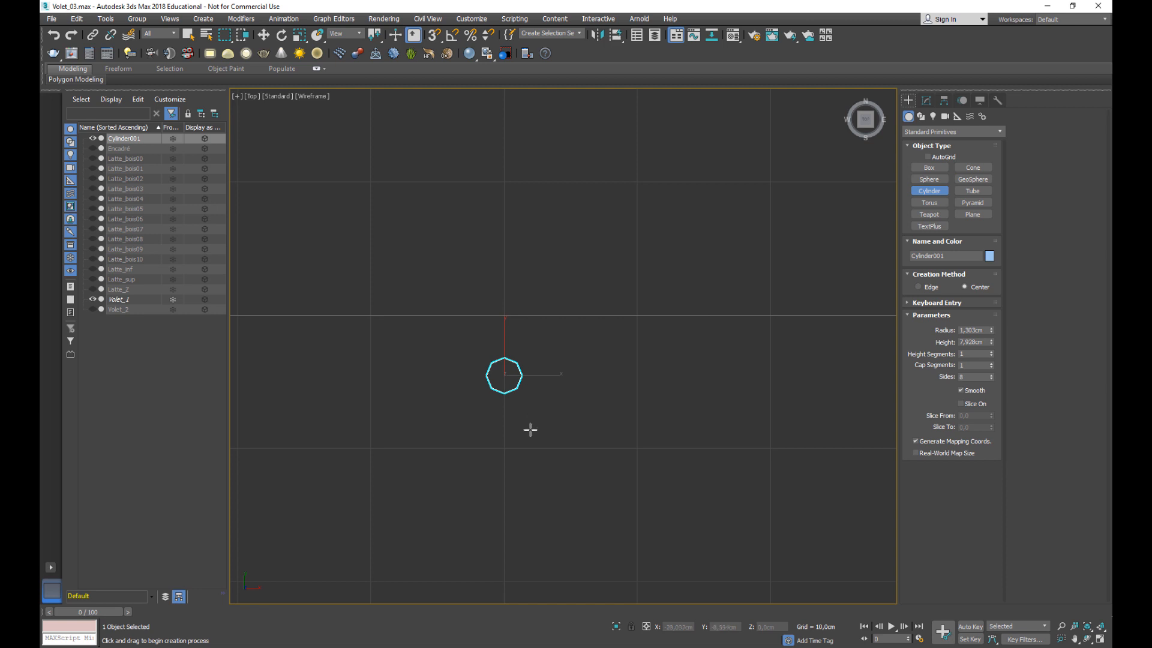
Move the cylinder in the front view onto the vertical pin of the shutter's upper hinge in the reference image.
{"action": "key", "text": "f"}
{"action": "middle_click_drag", "start_coordinate": [522, 438], "coordinate": [459, 340]}
{"action": "scroll", "coordinate": [478, 375], "scroll_direction": "down", "scroll_amount": 8}
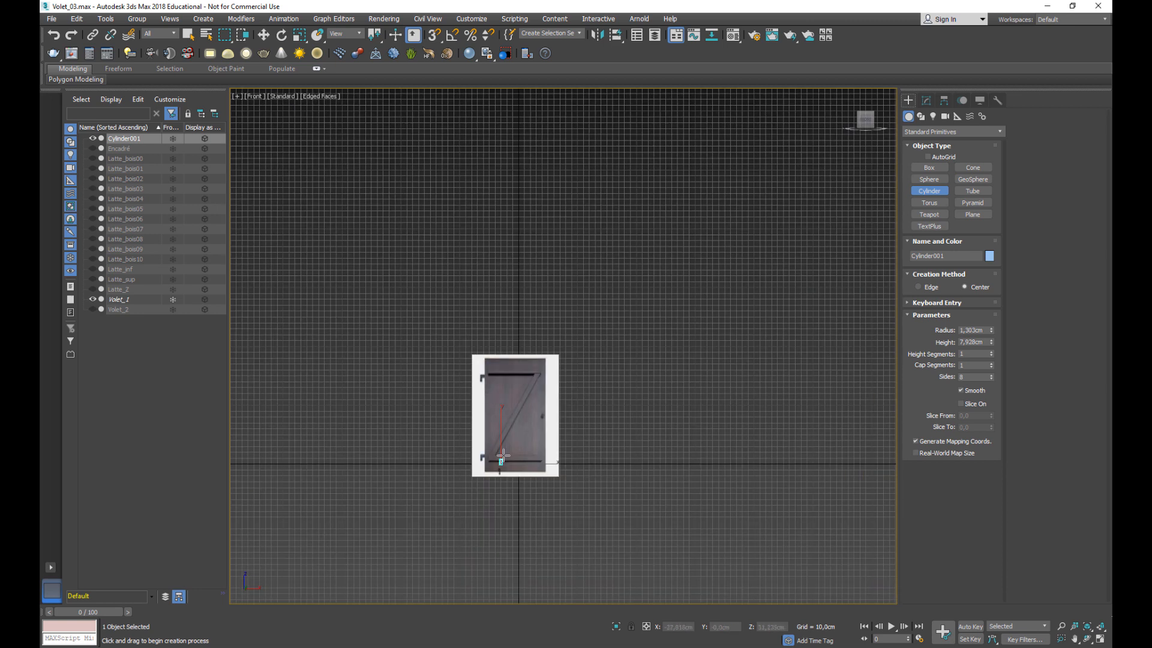
{"action": "right_click", "coordinate": [514, 461]}
{"action": "right_click", "coordinate": [514, 460]}
{"action": "left_click", "coordinate": [523, 459]}
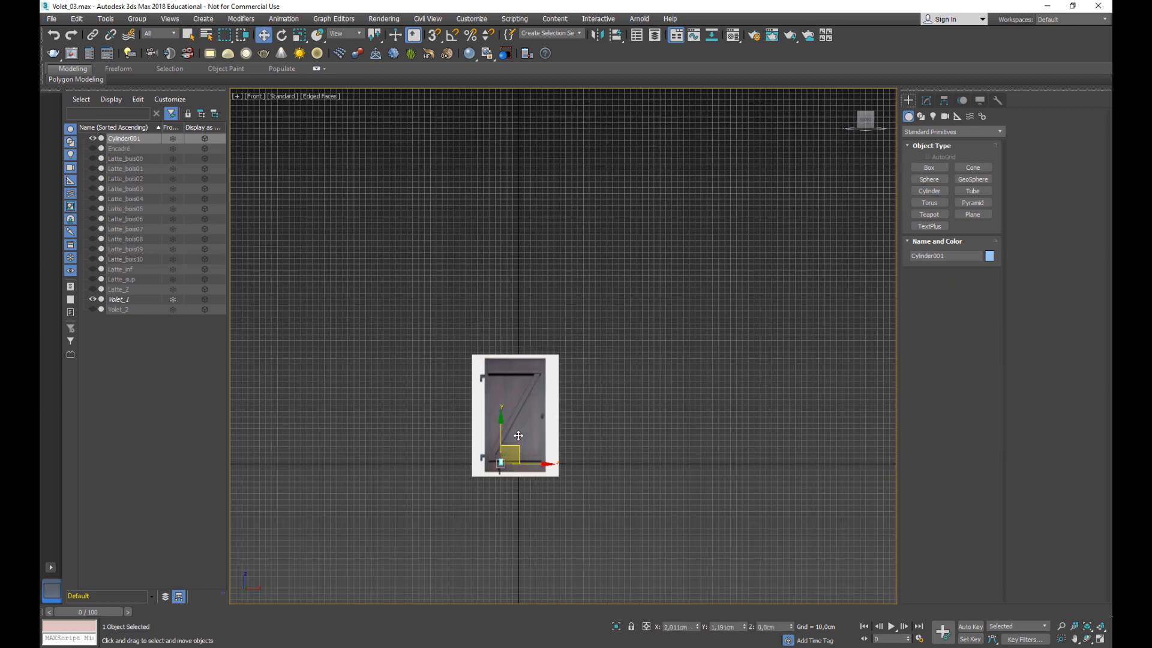
{"action": "left_click_drag", "start_coordinate": [505, 468], "coordinate": [486, 384]}
{"action": "scroll", "coordinate": [487, 384], "scroll_direction": "up", "scroll_amount": 6}
{"action": "scroll", "coordinate": [469, 331], "scroll_direction": "up", "scroll_amount": 6}
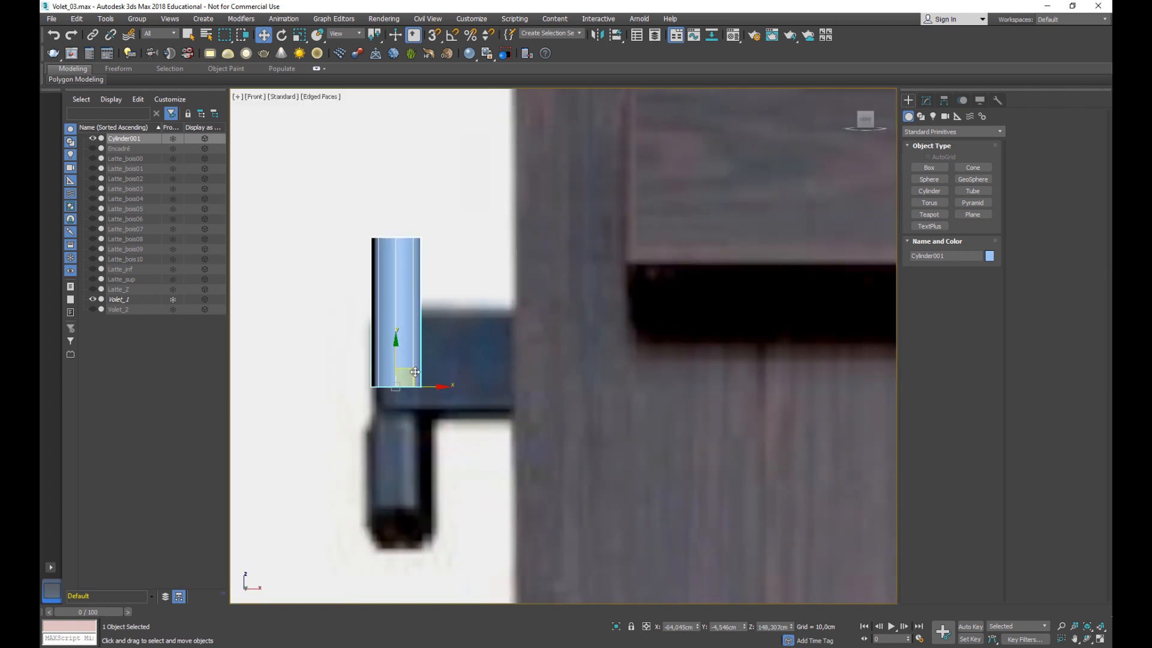
{"action": "middle_click_drag", "start_coordinate": [416, 372], "coordinate": [486, 320]}
{"action": "left_click_drag", "start_coordinate": [484, 327], "coordinate": [487, 469]}
Set the cylinder's radius to 1.7 cm and height to about 5.15 cm, and lower it slightly to match the reference pin.
{"action": "left_click", "coordinate": [926, 100]}
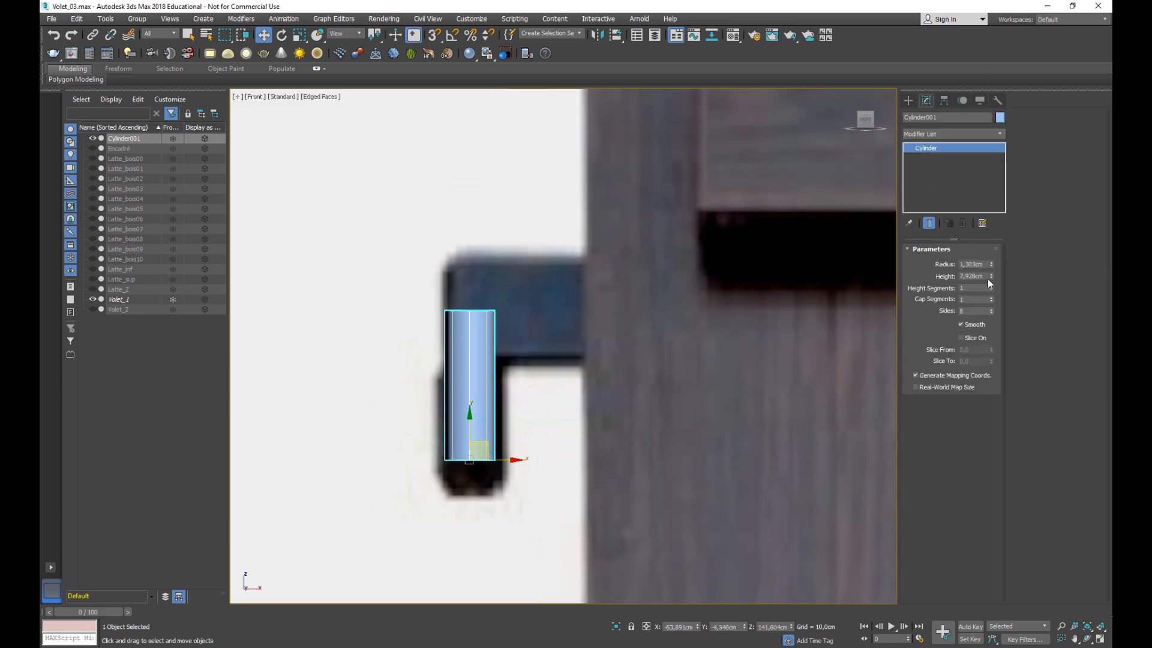
{"action": "left_click_drag", "start_coordinate": [992, 264], "coordinate": [995, 249]}
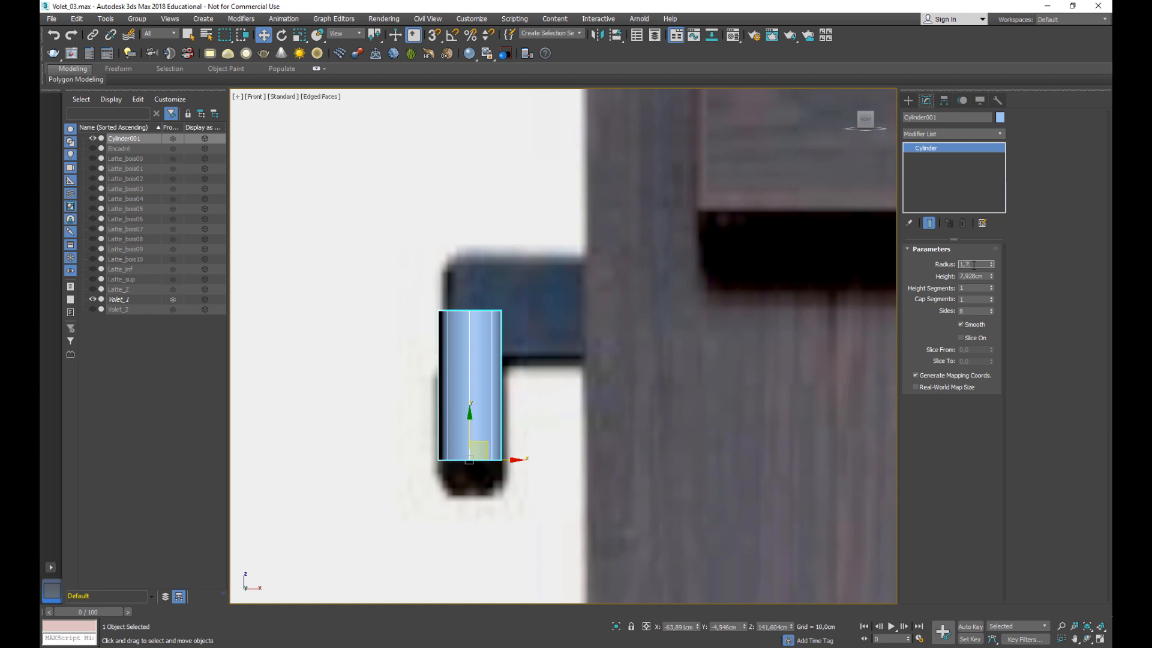
{"action": "key", "text": "Return"}
{"action": "mouse_move", "coordinate": [992, 275]}
{"action": "left_mouse_down"}
{"action": "mouse_move", "coordinate": [993, 312]}
{"action": "mouse_move", "coordinate": [993, 292]}
{"action": "left_mouse_up"}
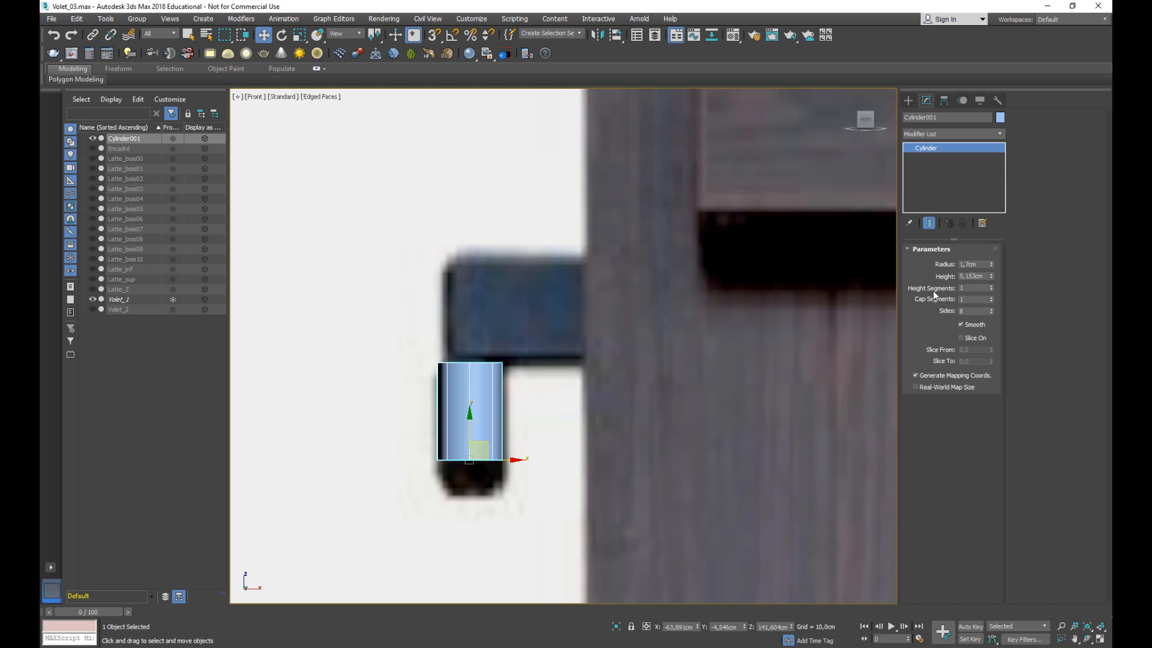
{"action": "left_click_drag", "start_coordinate": [470, 423], "coordinate": [472, 430]}
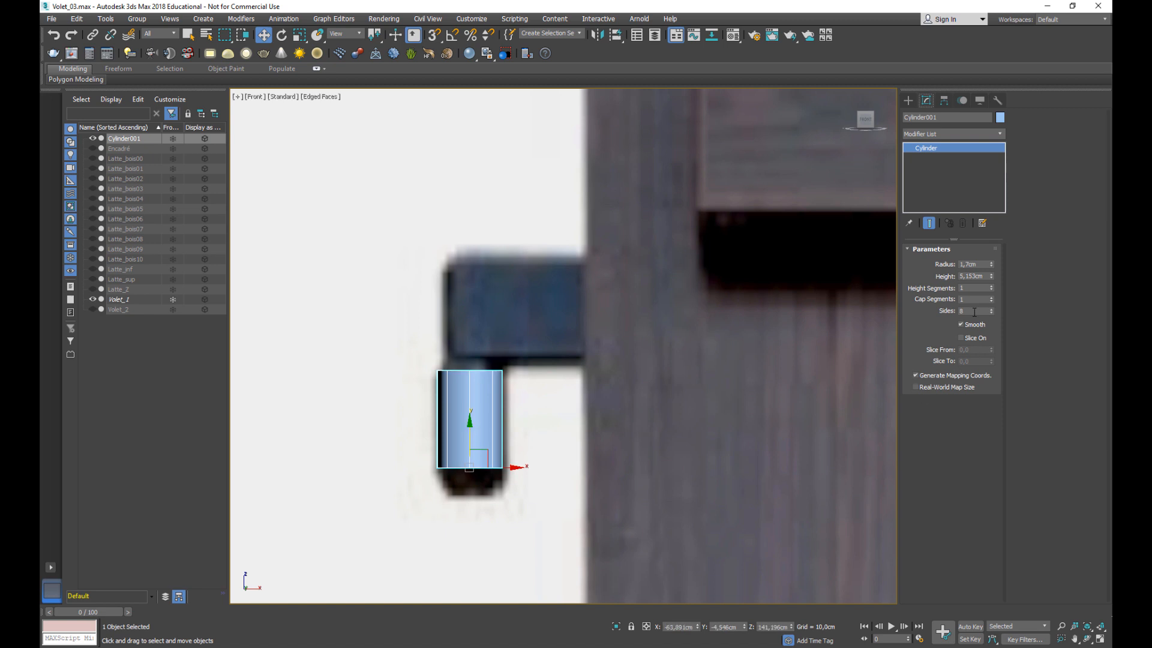
Render the whole shutter in the front view to check how the hinge cylinder looks at that distance.
{"action": "middle_click_drag", "start_coordinate": [665, 445], "coordinate": [434, 319]}
{"action": "scroll", "coordinate": [434, 319], "scroll_direction": "down", "scroll_amount": 9}
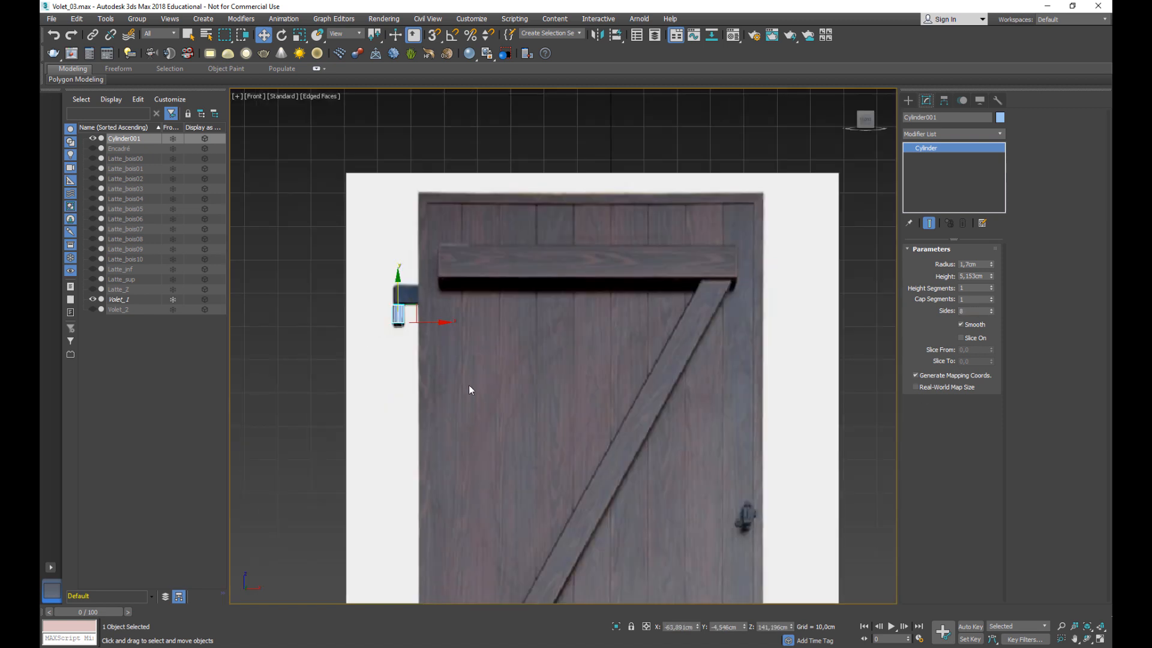
{"action": "scroll", "coordinate": [521, 381], "scroll_direction": "down", "scroll_amount": 5}
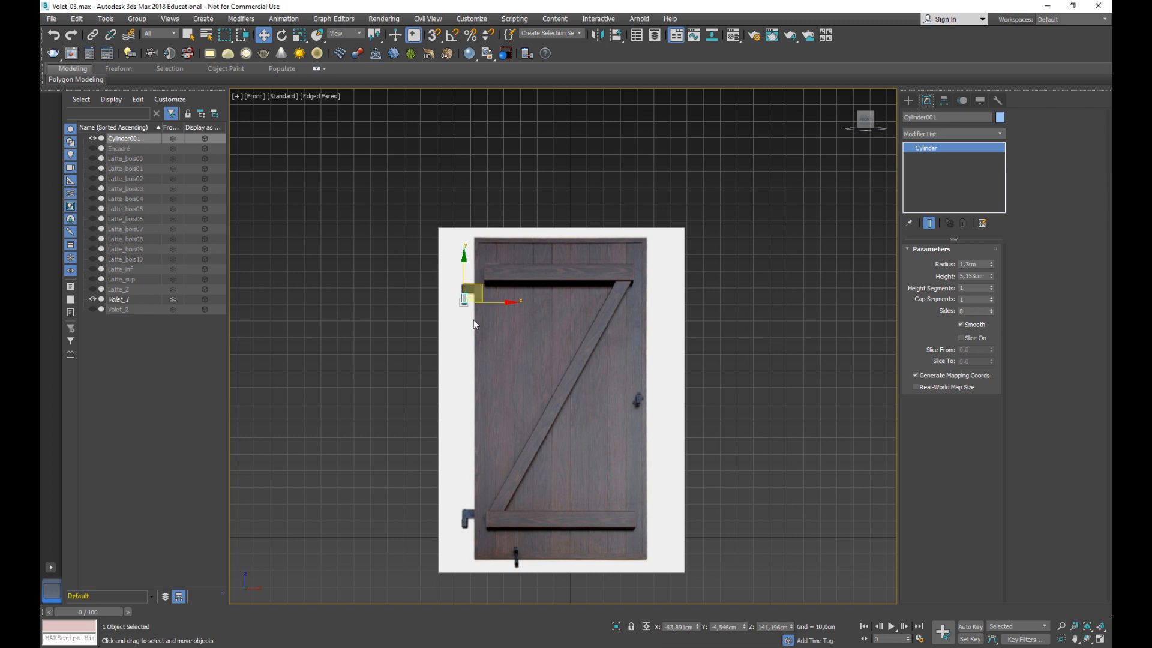
{"action": "key", "text": "shift+q"}
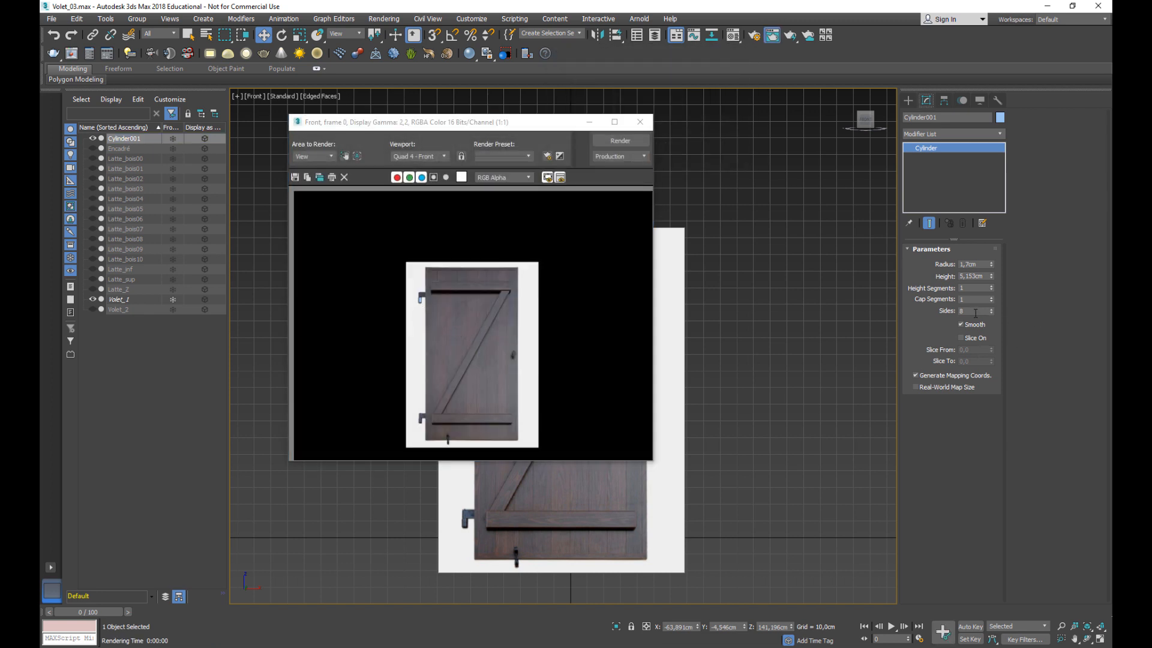
{"action": "double_click", "coordinate": [962, 311]}
{"action": "left_click", "coordinate": [640, 123]}
Convert the cylinder to an Editable Poly and rename it Charnière.
{"action": "scroll", "coordinate": [470, 323], "scroll_direction": "up", "scroll_amount": 10}
{"action": "middle_click_drag", "start_coordinate": [454, 286], "coordinate": [470, 382]}
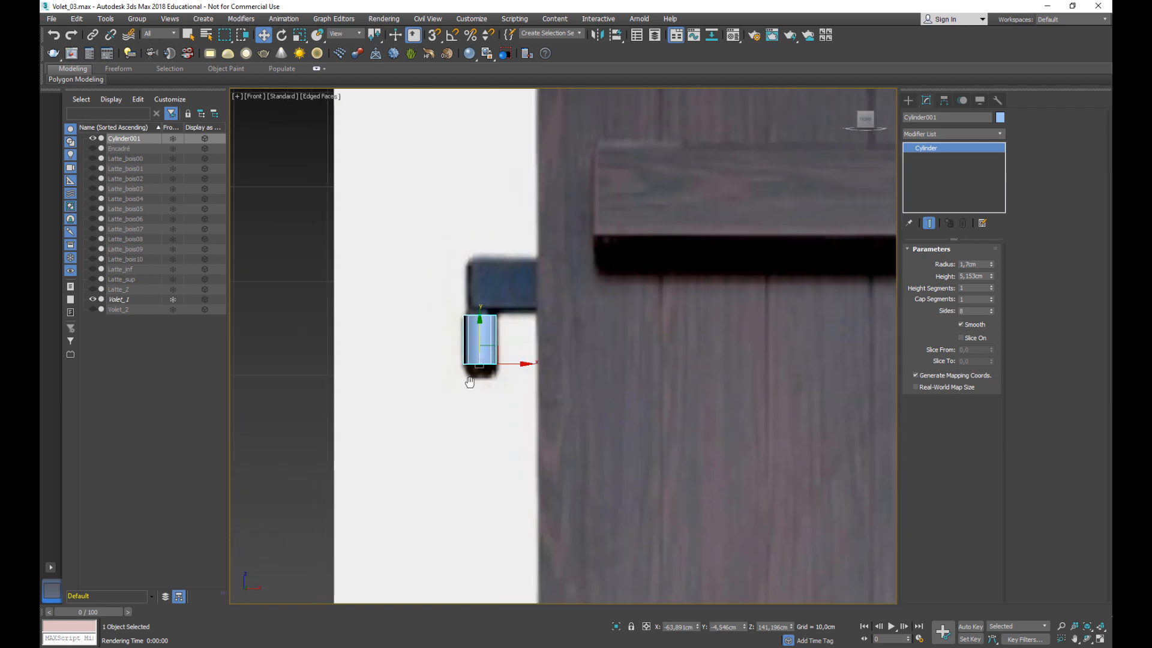
{"action": "right_click", "coordinate": [478, 324]}
{"action": "mouse_move", "coordinate": [540, 454]}
{"action": "left_click", "coordinate": [615, 458]}
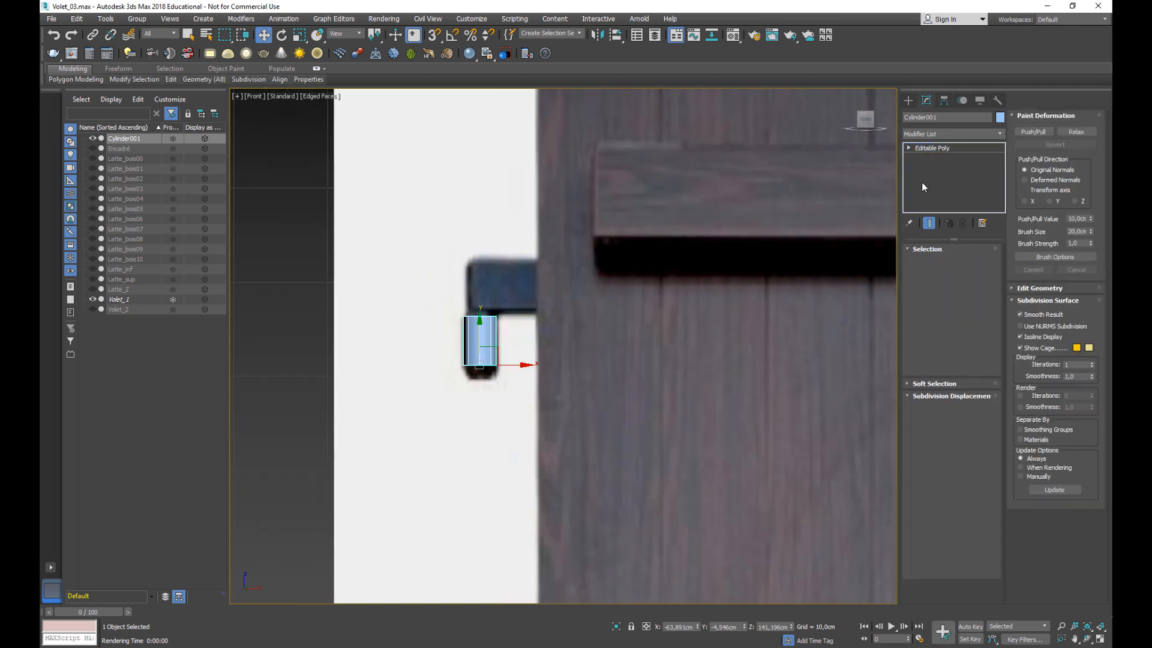
{"action": "left_click", "coordinate": [936, 147]}
{"action": "double_click", "coordinate": [948, 117]}
{"action": "type", "text": "Ch"}
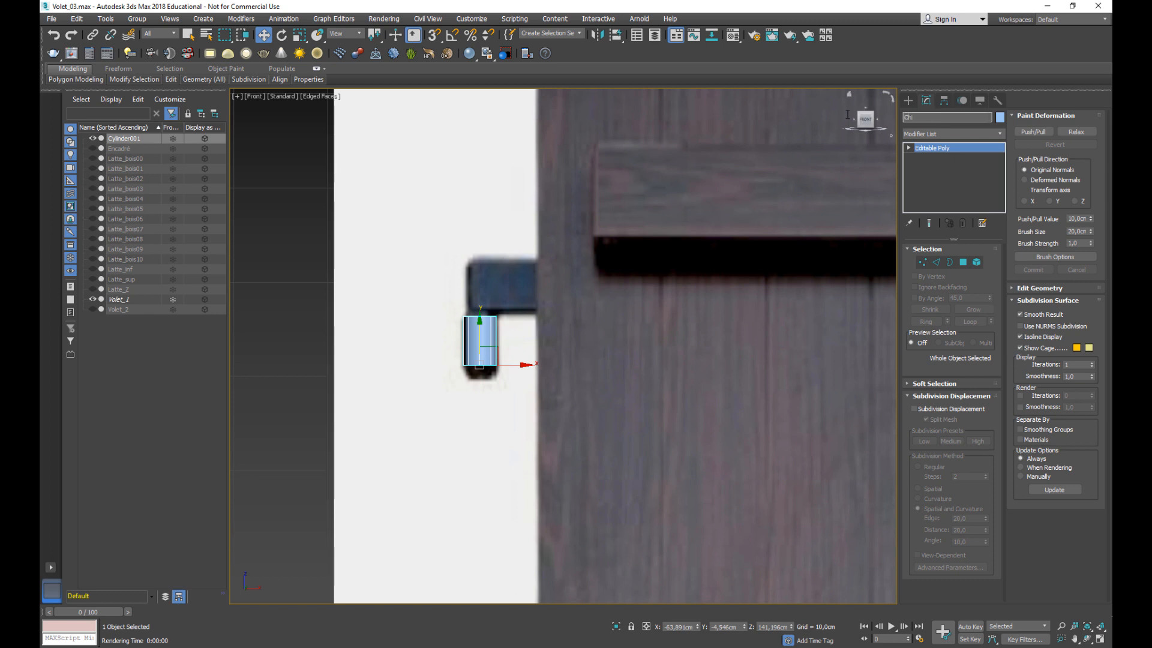
{"action": "type", "text": "arnière"}
{"action": "key", "text": "Return"}
Bevel the pin's bottom polygon twice, each about 0.683 cm high, with the second bevel's outline at -0.682 cm.
{"action": "left_click", "coordinate": [963, 263]}
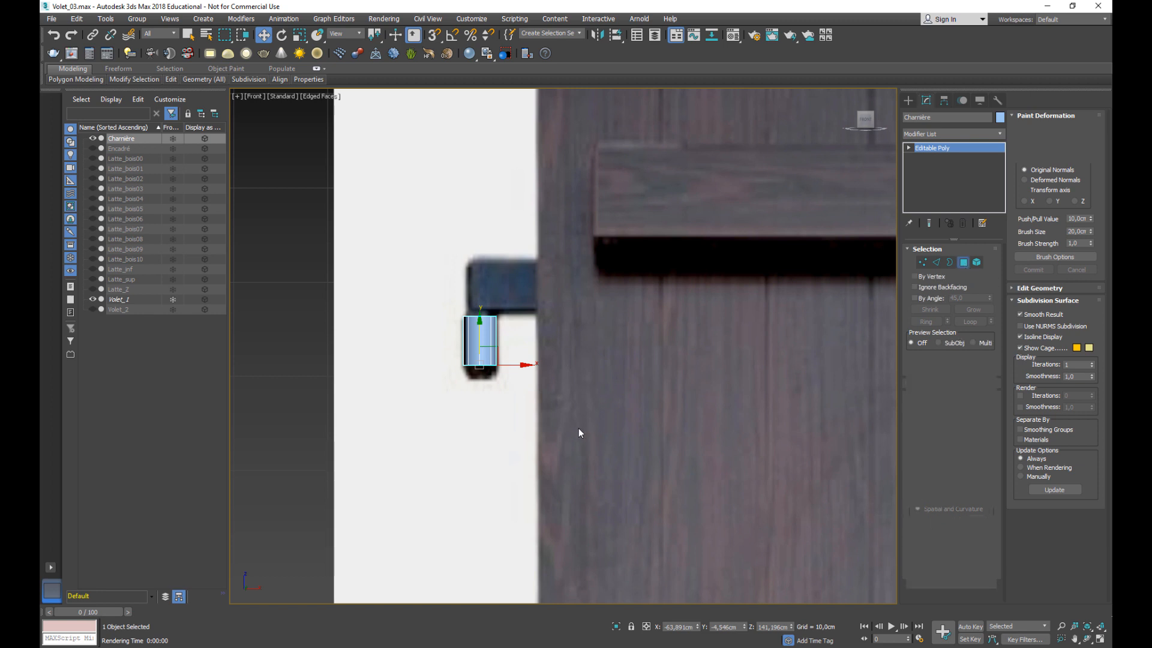
{"action": "key", "text": "ctrl+a"}
{"action": "left_click_drag", "start_coordinate": [425, 267], "coordinate": [513, 344], "text": "alt"}
{"action": "middle_click_drag", "start_coordinate": [485, 369], "coordinate": [486, 345]}
{"action": "scroll", "coordinate": [486, 342], "scroll_direction": "up", "scroll_amount": 3}
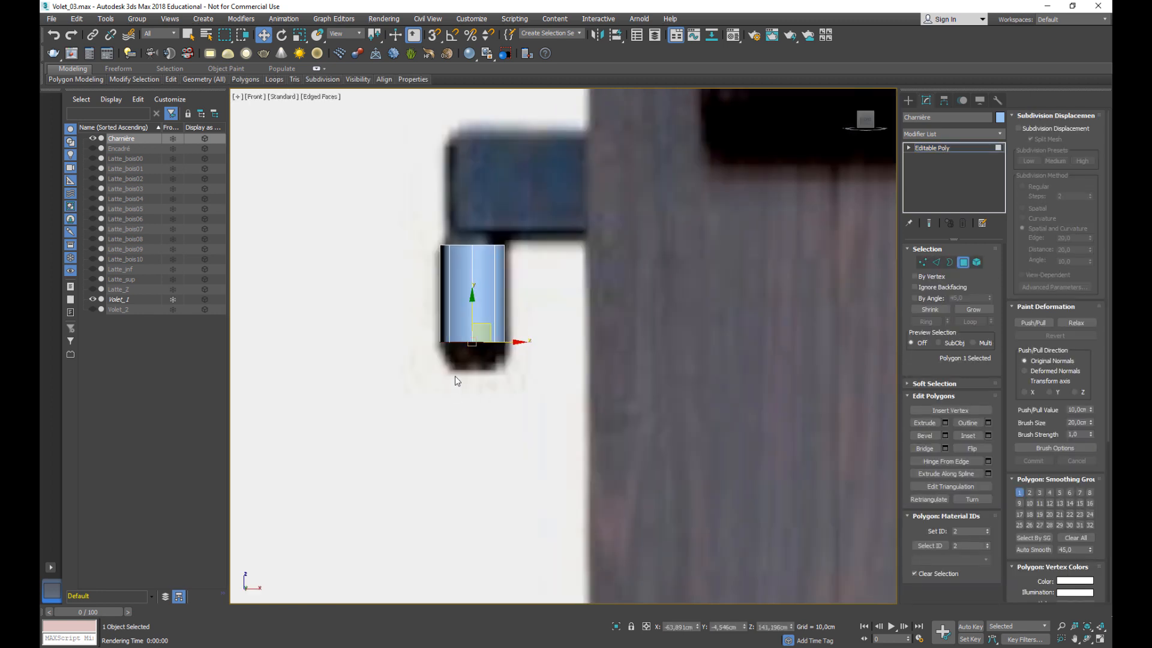
{"action": "left_click", "coordinate": [943, 436]}
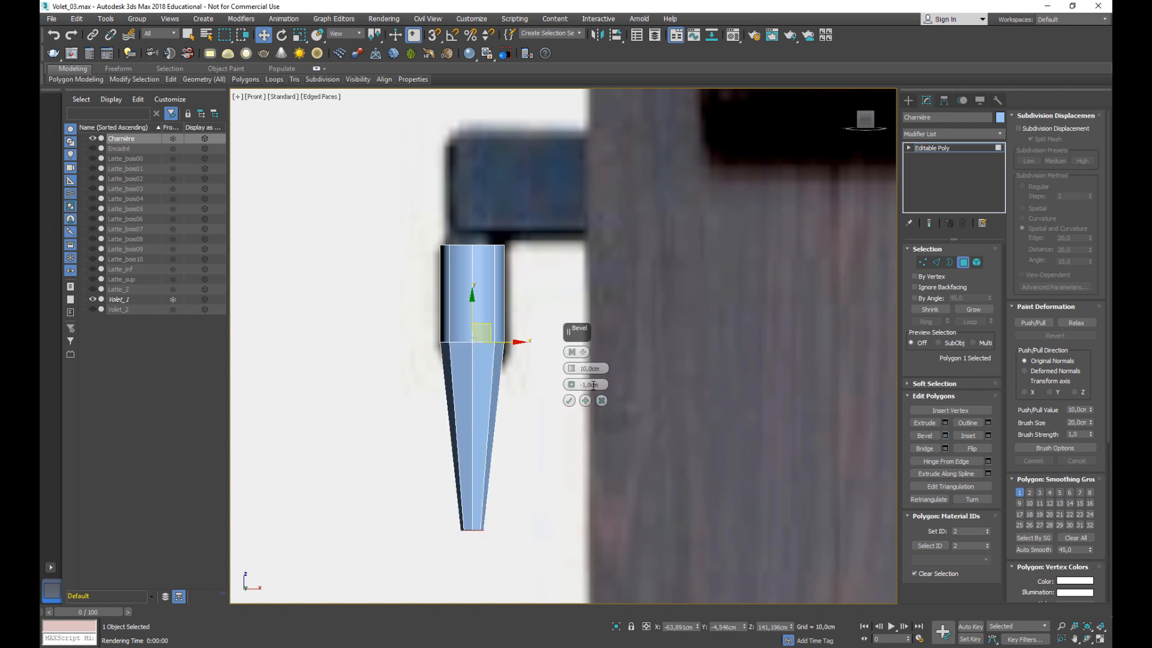
{"action": "right_click", "coordinate": [571, 385]}
{"action": "right_click", "coordinate": [571, 369]}
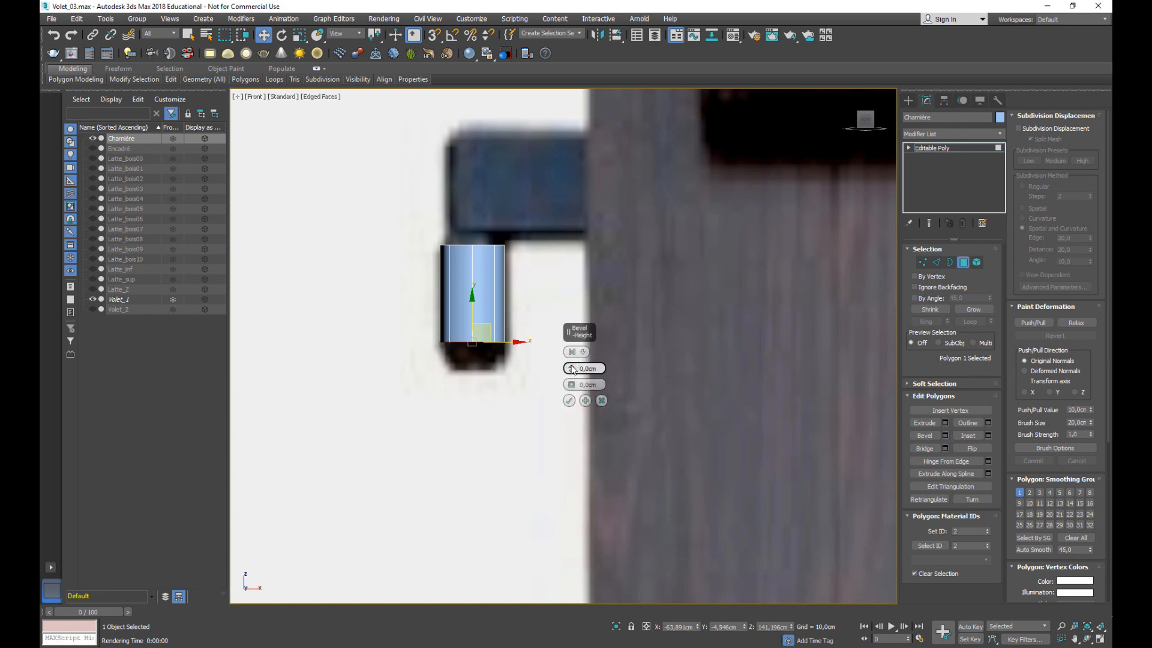
{"action": "left_click_drag", "start_coordinate": [571, 369], "coordinate": [573, 401]}
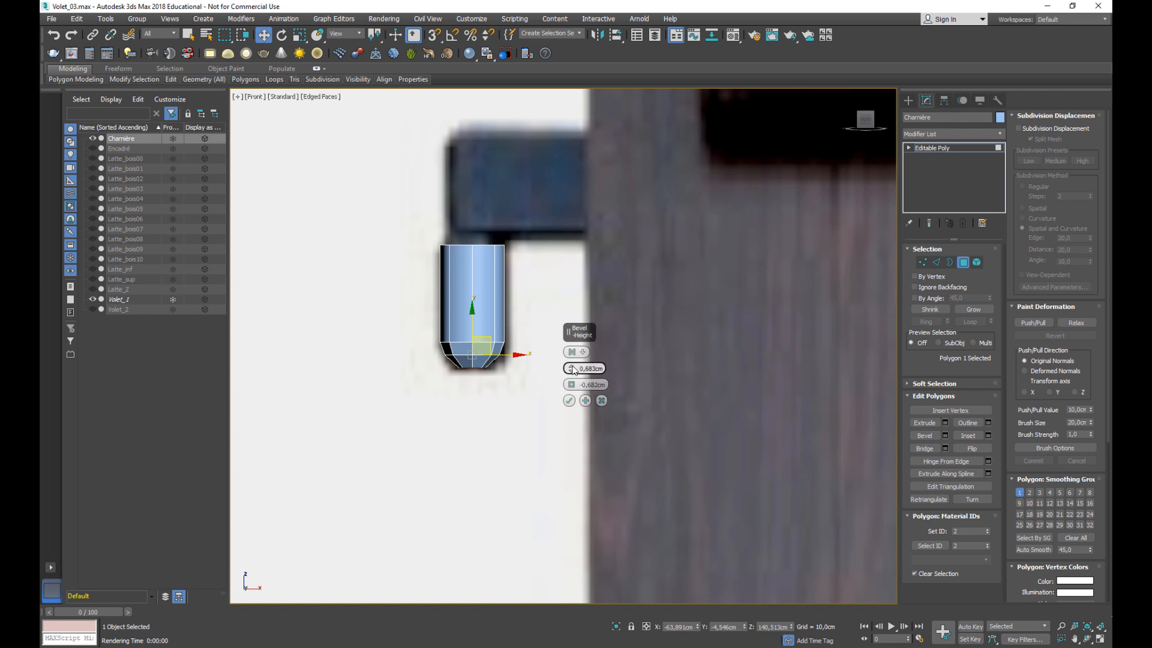
{"action": "left_click", "coordinate": [569, 400]}
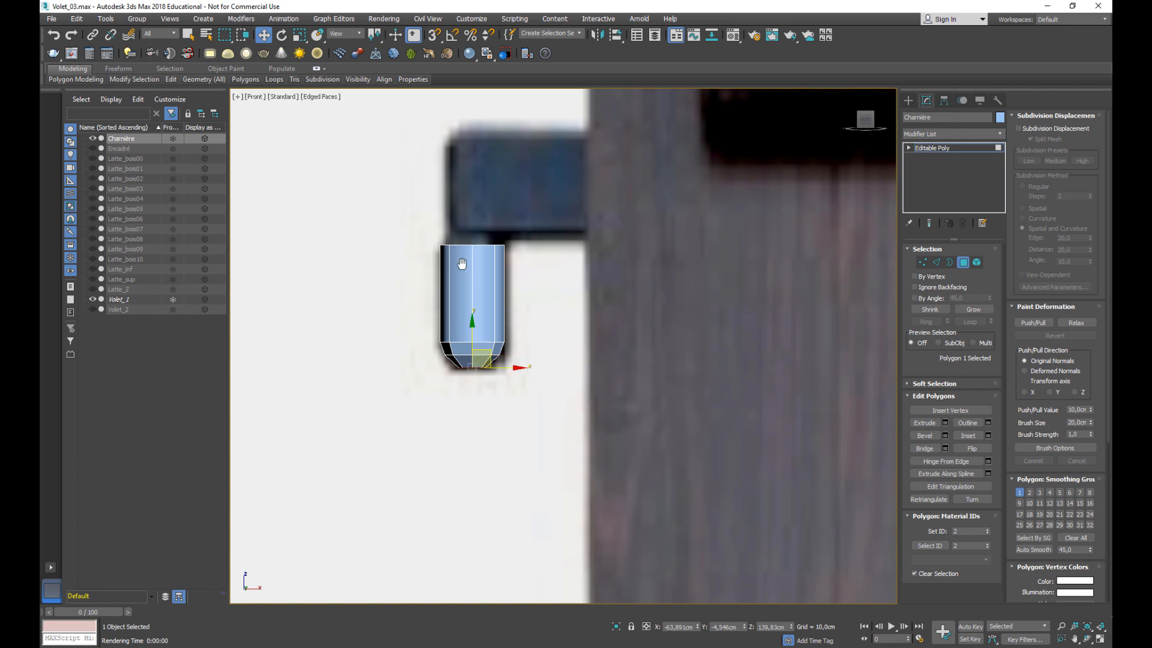
Bevel the pin's top polygon with a height of about 0.357 cm and an outline of about -0.356 cm.
{"action": "middle_click_drag", "start_coordinate": [462, 263], "coordinate": [455, 289]}
{"action": "left_click_drag", "start_coordinate": [417, 254], "coordinate": [525, 295]}
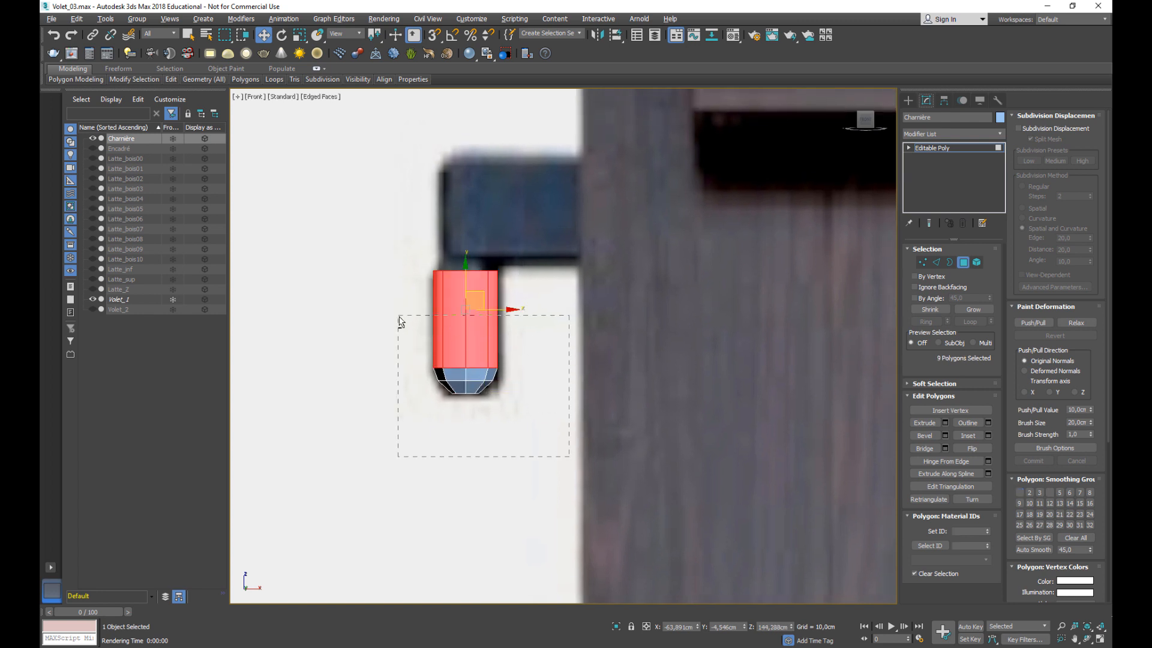
{"action": "left_click_drag", "start_coordinate": [398, 316], "coordinate": [398, 316]}
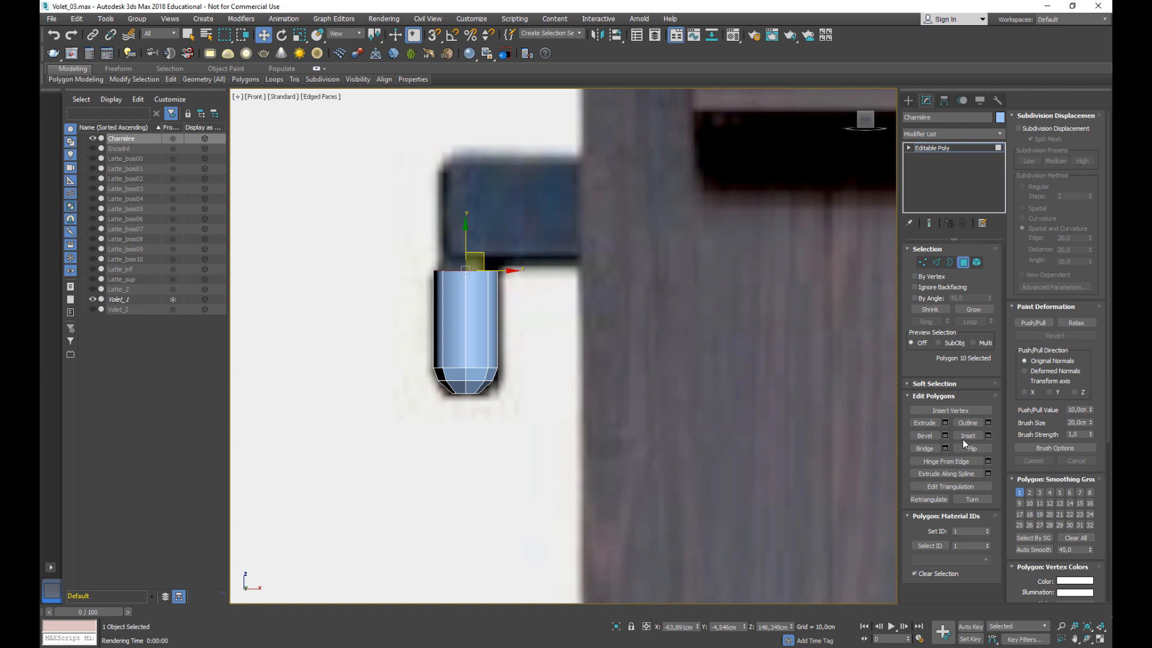
{"action": "left_click", "coordinate": [945, 436]}
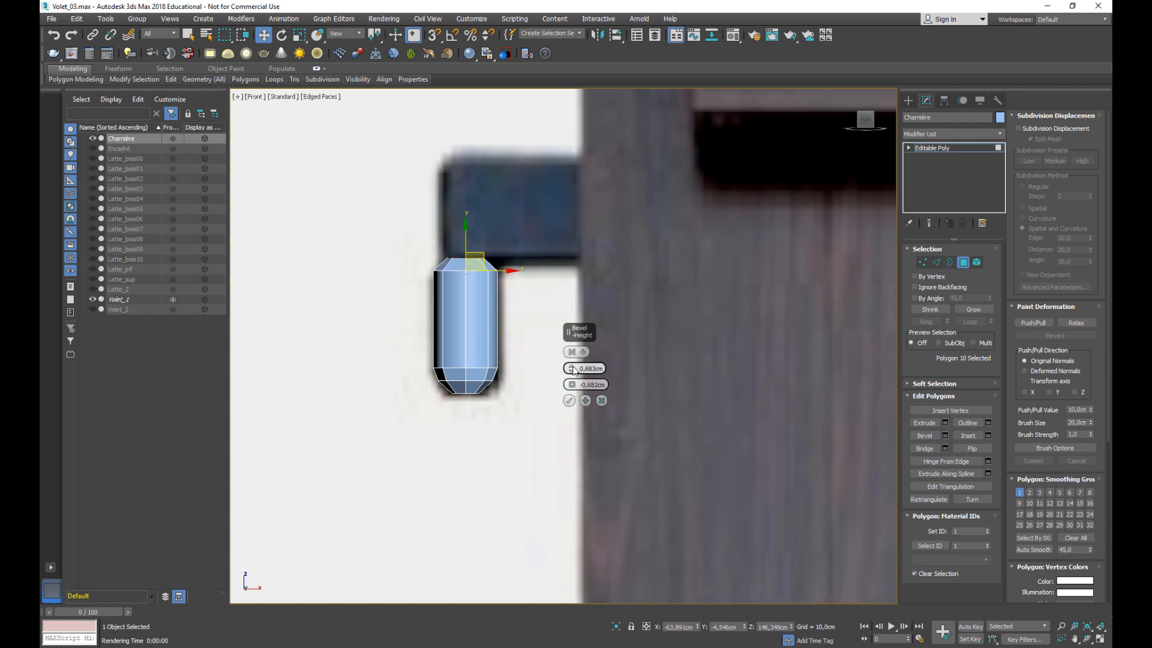
{"action": "left_click_drag", "start_coordinate": [573, 369], "coordinate": [571, 376]}
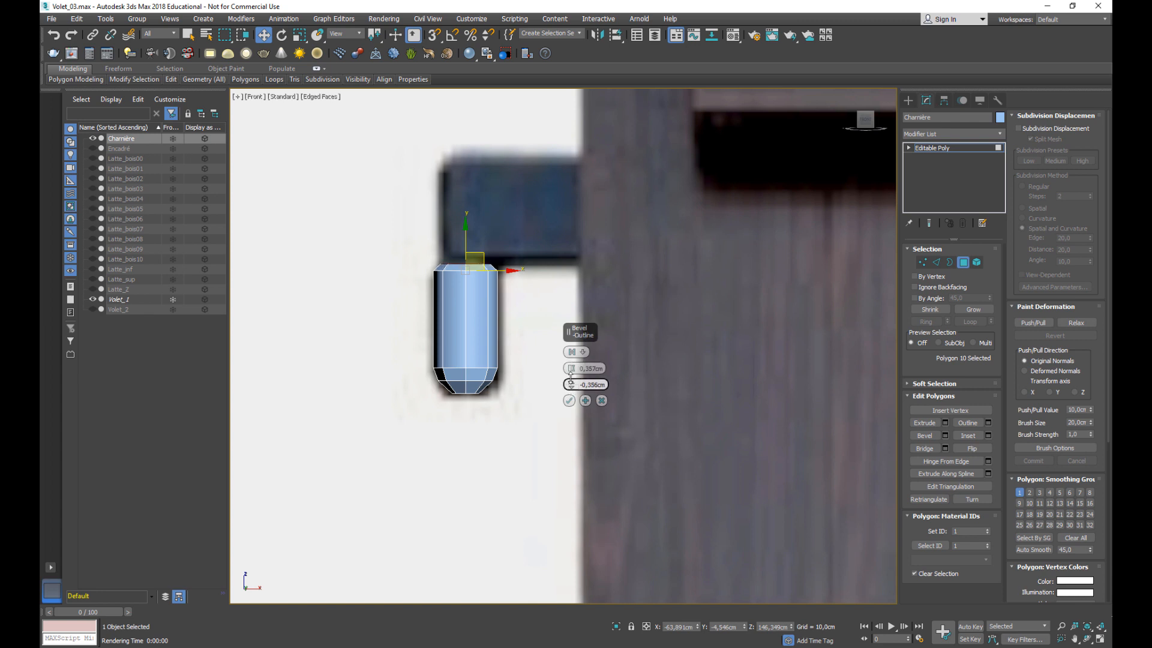
{"action": "left_click", "coordinate": [569, 400]}
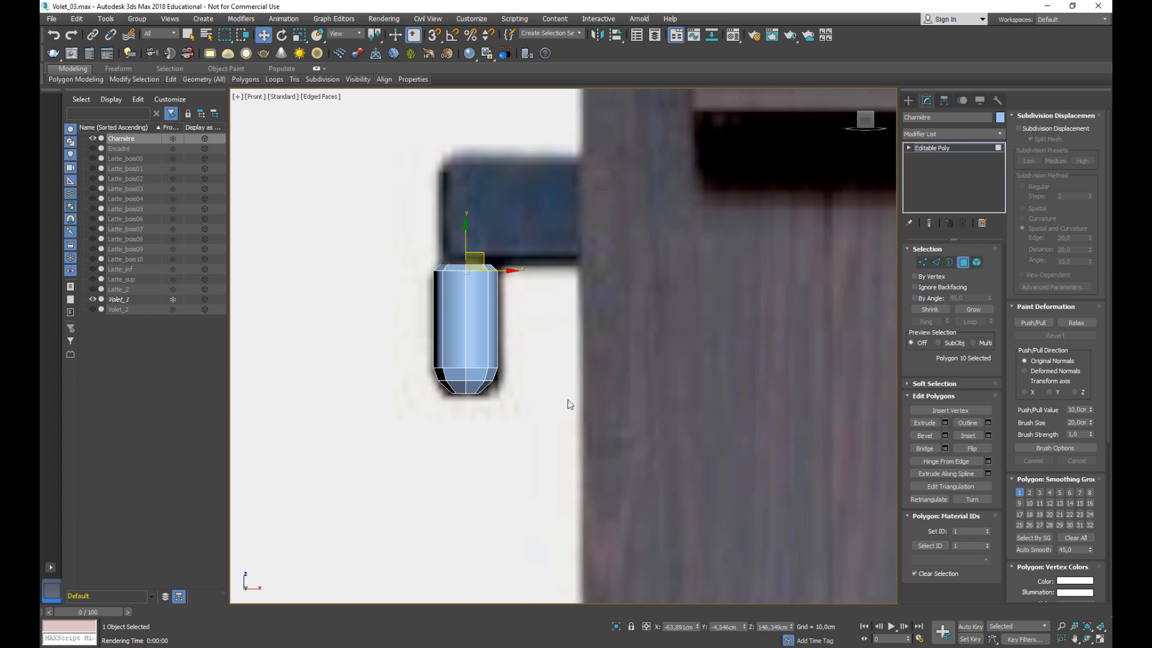
Leave polygon editing, isolate the hinge pin and test-render it in the front view.
{"action": "left_click", "coordinate": [963, 262]}
{"action": "left_click", "coordinate": [616, 627]}
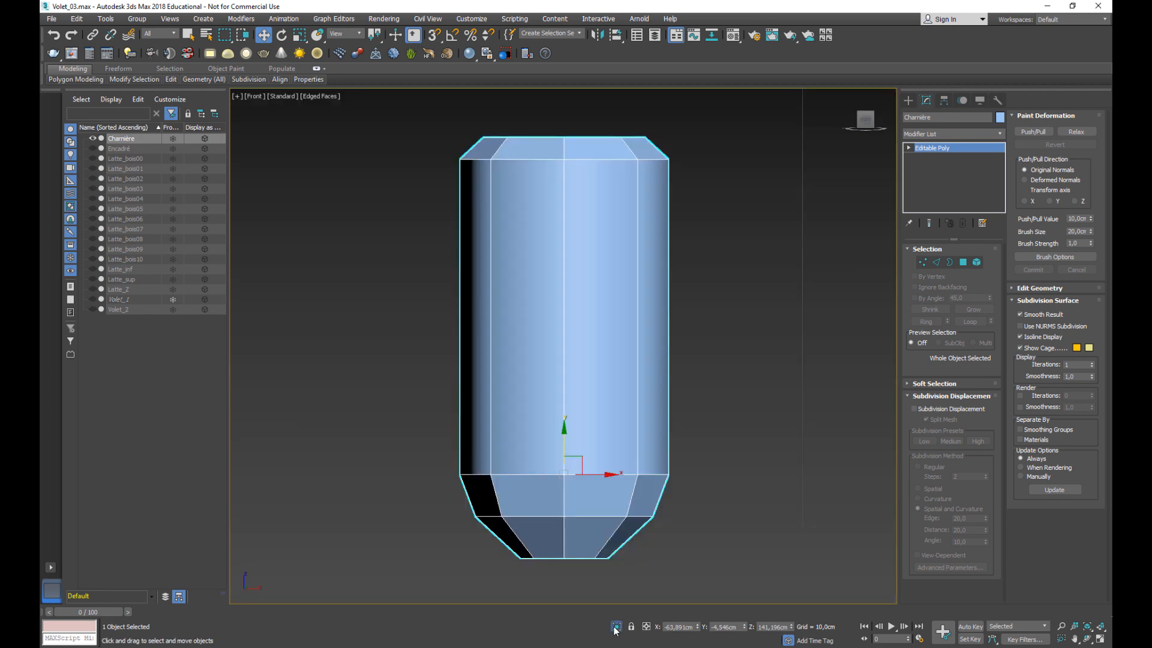
{"action": "scroll", "coordinate": [600, 375], "scroll_direction": "down", "scroll_amount": 2}
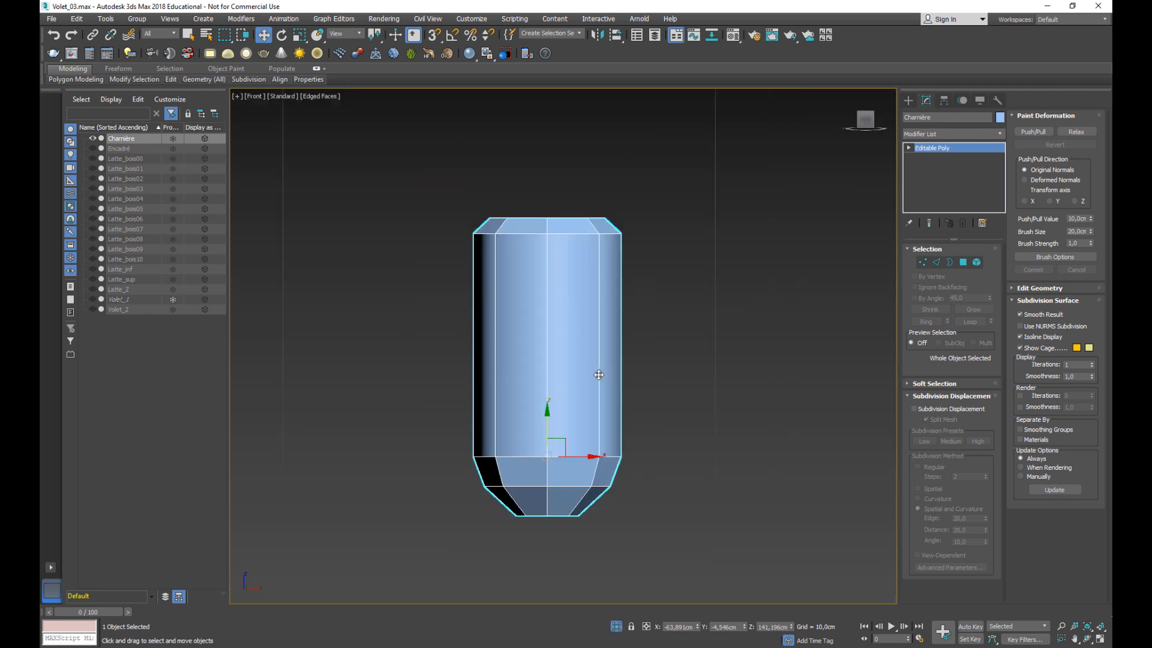
{"action": "middle_click_drag", "start_coordinate": [599, 375], "coordinate": [550, 337]}
{"action": "key", "text": "shift+q"}
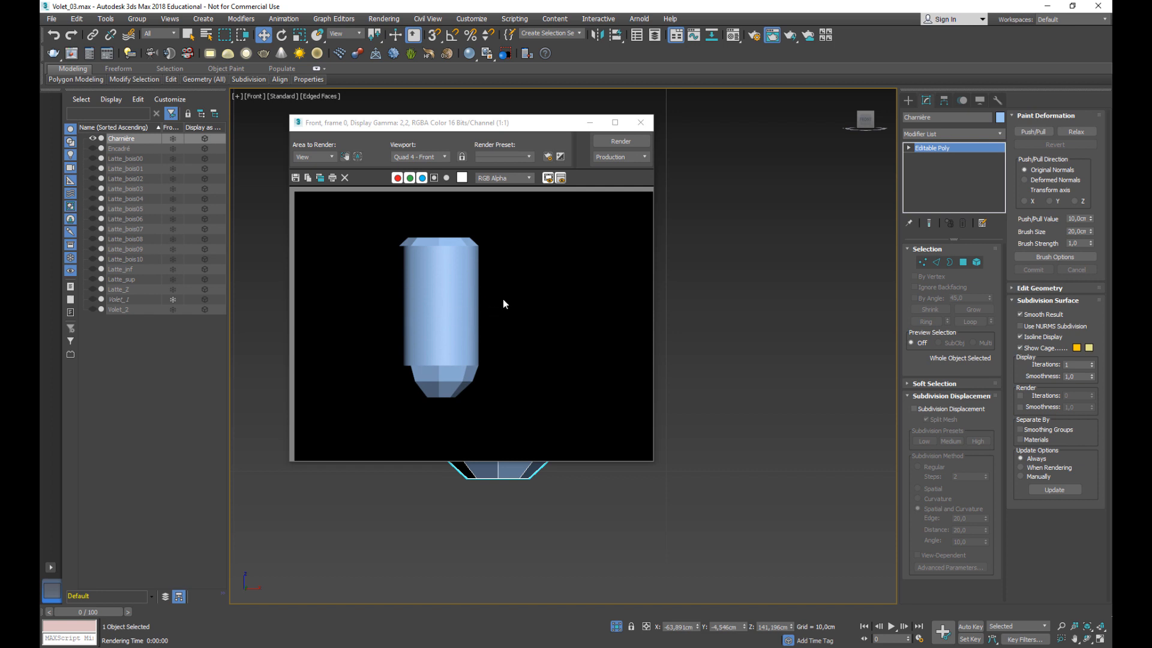
{"action": "left_click", "coordinate": [641, 123]}
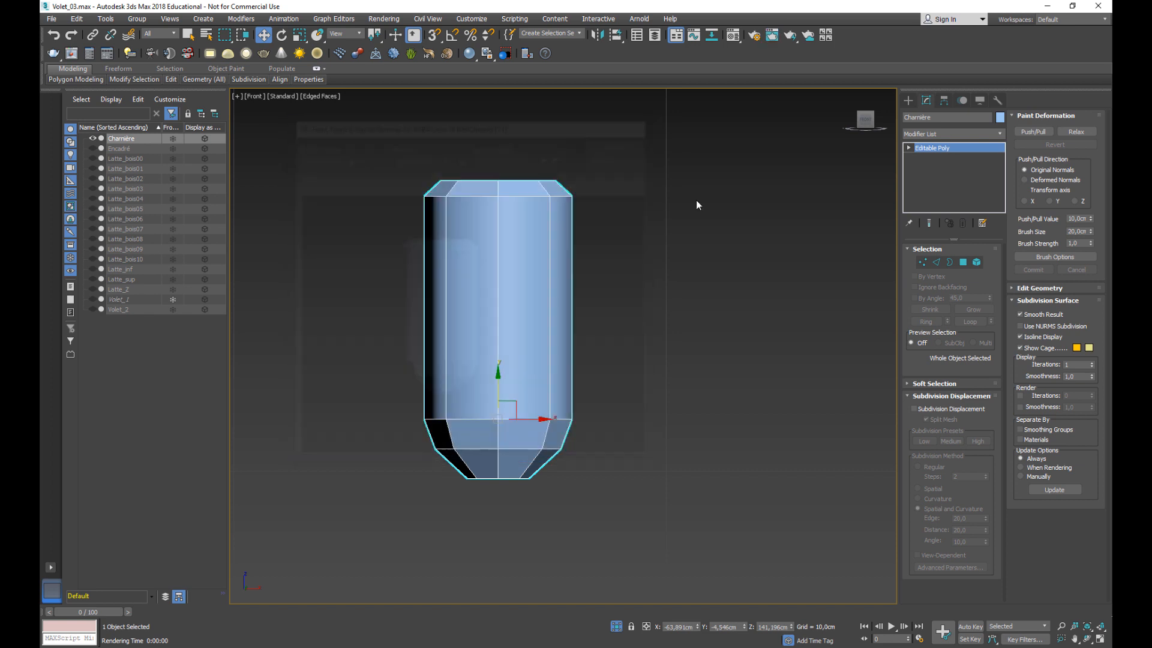
Create a torus beside the hinge pin in the top view, with radii of about 10.461 cm and 1.736 cm.
{"action": "left_click", "coordinate": [908, 100]}
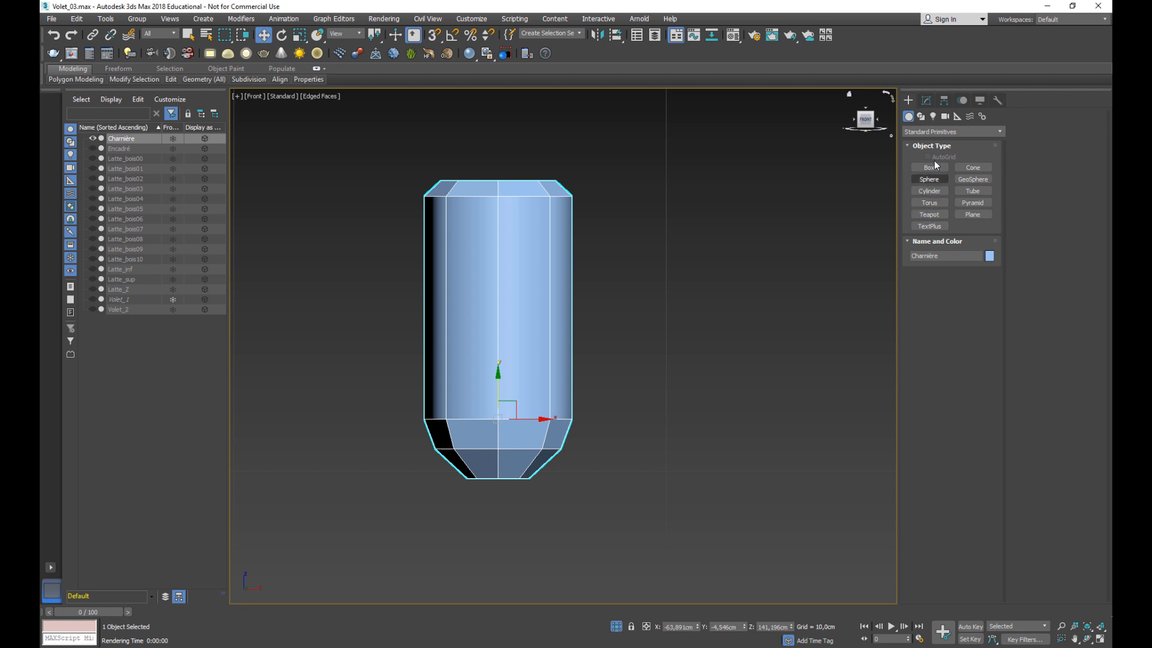
{"action": "middle_click_drag", "start_coordinate": [653, 357], "coordinate": [601, 350]}
{"action": "key", "text": "t"}
{"action": "middle_click_drag", "start_coordinate": [727, 391], "coordinate": [658, 396]}
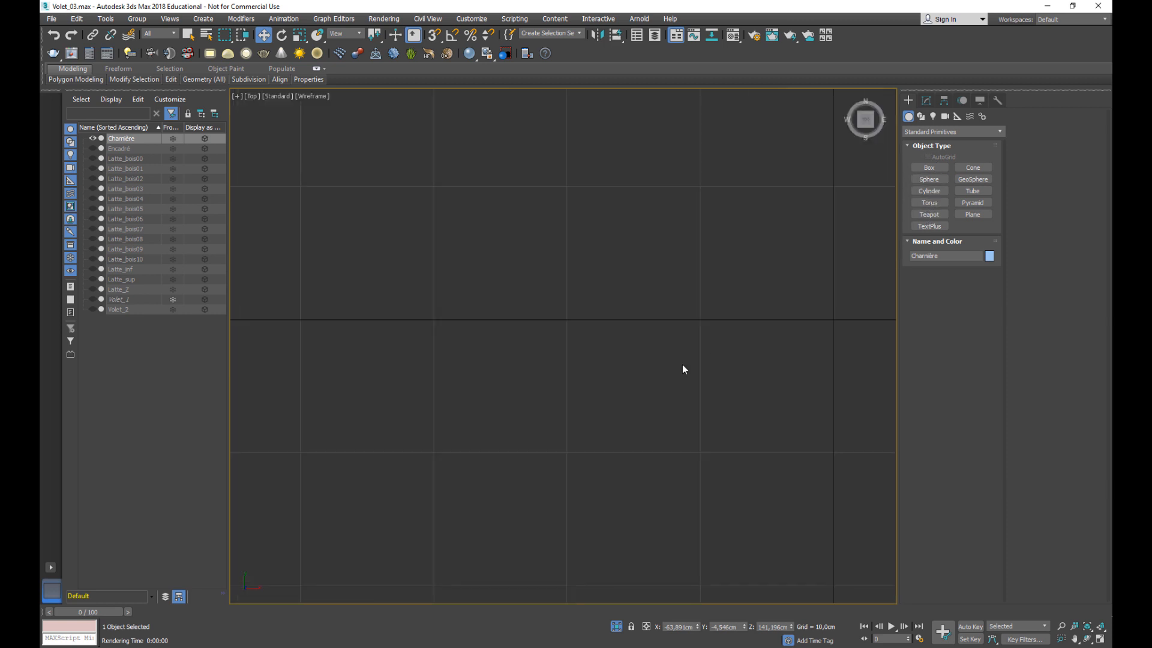
{"action": "scroll", "coordinate": [682, 365], "scroll_direction": "down", "scroll_amount": 3}
{"action": "middle_click_drag", "start_coordinate": [668, 341], "coordinate": [567, 289]}
{"action": "left_click", "coordinate": [929, 193]}
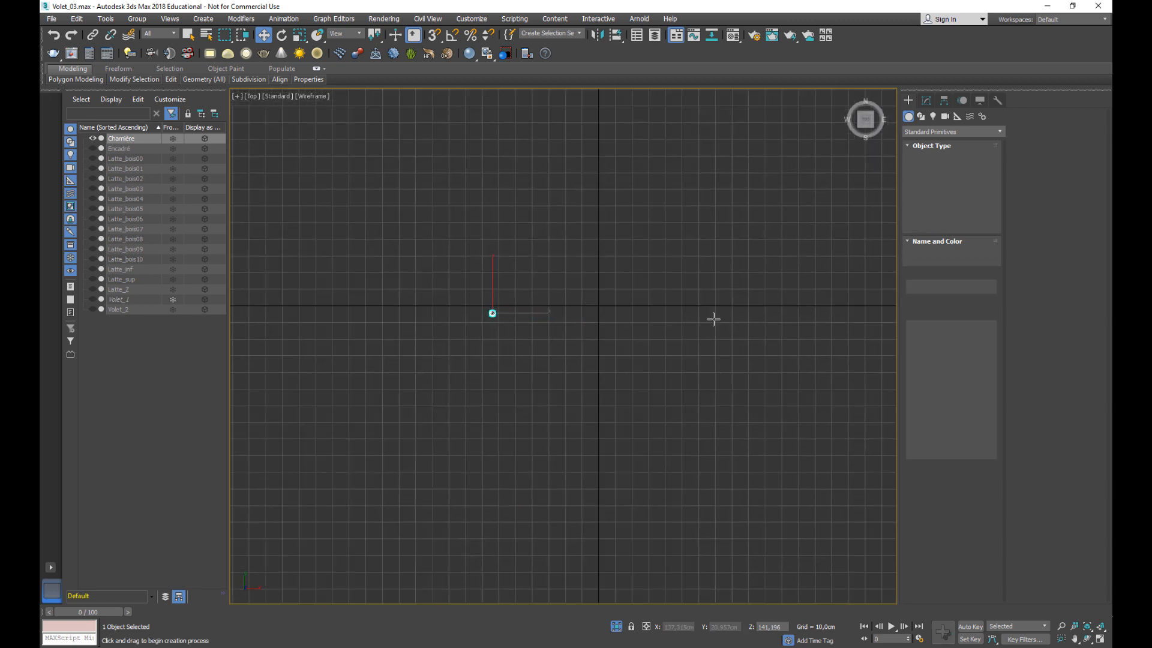
{"action": "left_click", "coordinate": [928, 203]}
{"action": "mouse_move", "coordinate": [578, 322]}
{"action": "left_mouse_down"}
{"action": "mouse_move", "coordinate": [598, 324]}
{"action": "mouse_move", "coordinate": [581, 344]}
{"action": "left_mouse_up"}
{"action": "left_click", "coordinate": [584, 336]}
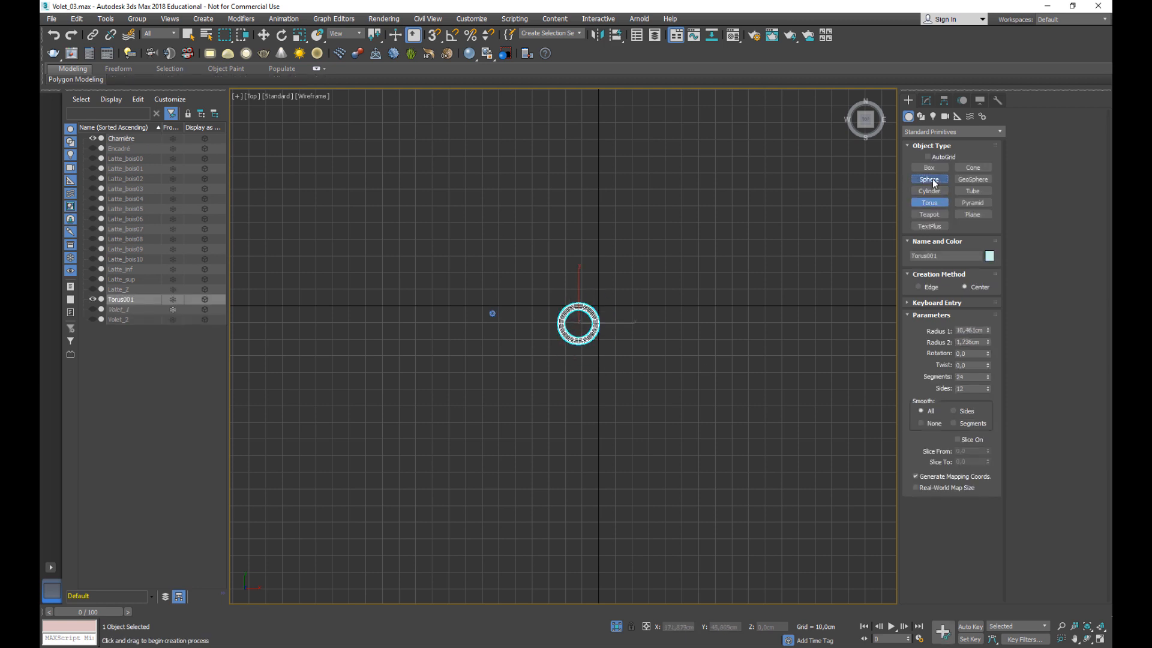
Create a sphere of about 14.894 cm radius beside the torus and test-render both in the front view.
{"action": "left_click", "coordinate": [933, 178]}
{"action": "left_click_drag", "start_coordinate": [649, 323], "coordinate": [673, 343]}
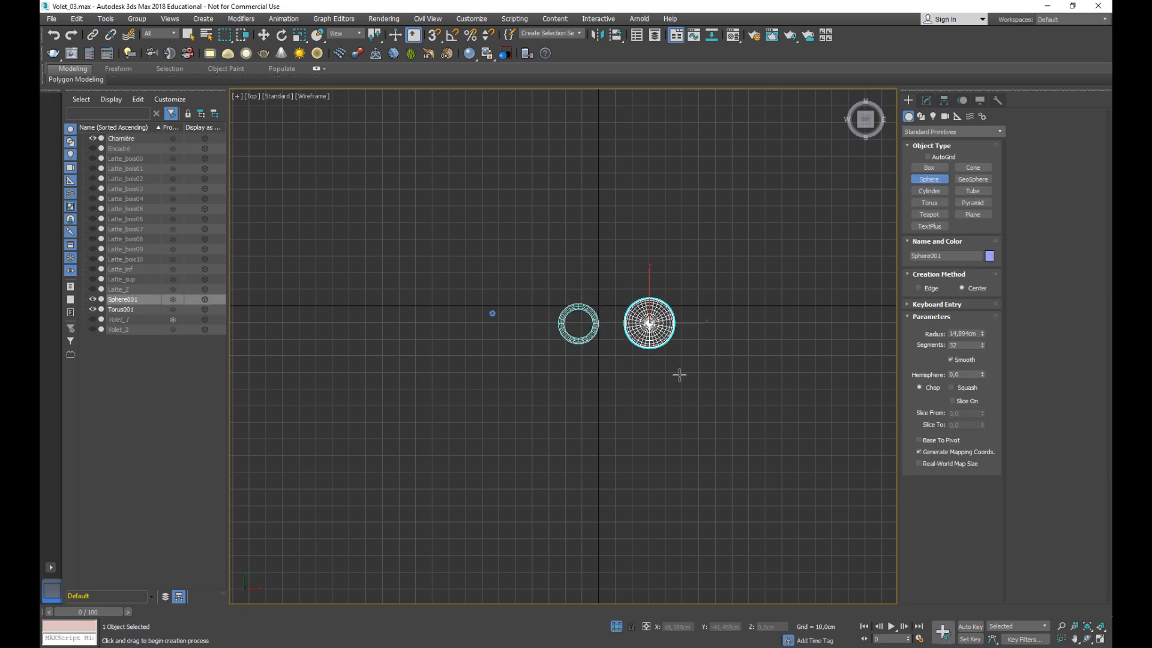
{"action": "key", "text": "f"}
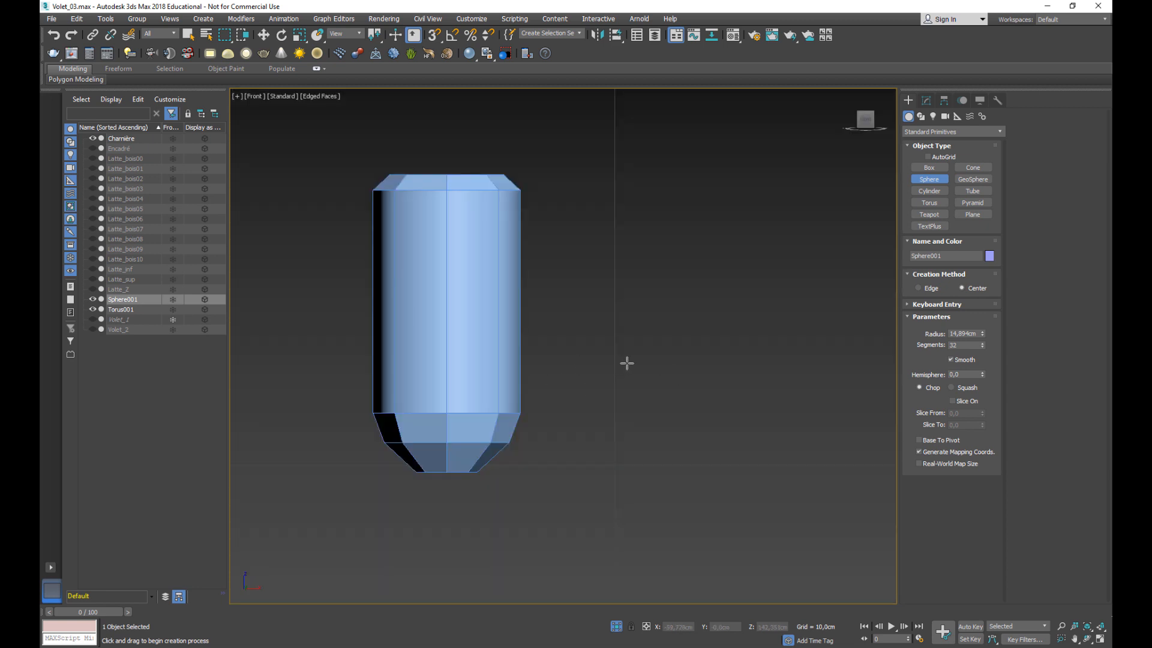
{"action": "key", "text": "z"}
{"action": "scroll", "coordinate": [627, 363], "scroll_direction": "down", "scroll_amount": 6}
{"action": "middle_click_drag", "start_coordinate": [589, 369], "coordinate": [683, 335]}
{"action": "key", "text": "shift+q"}
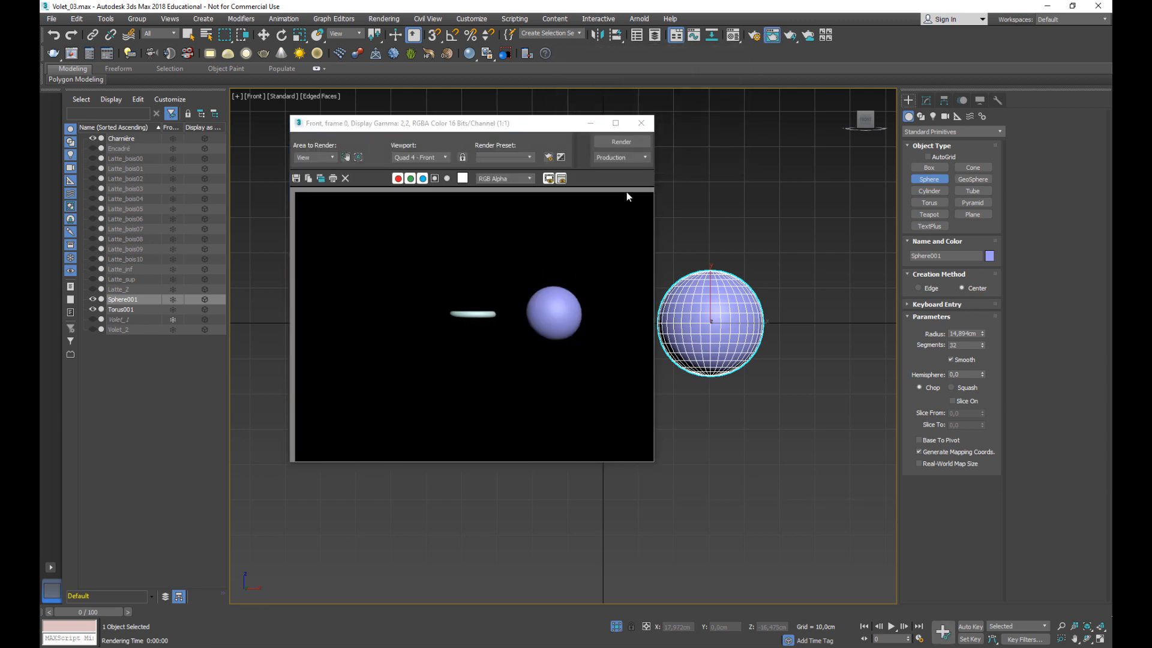
{"action": "left_click", "coordinate": [642, 123]}
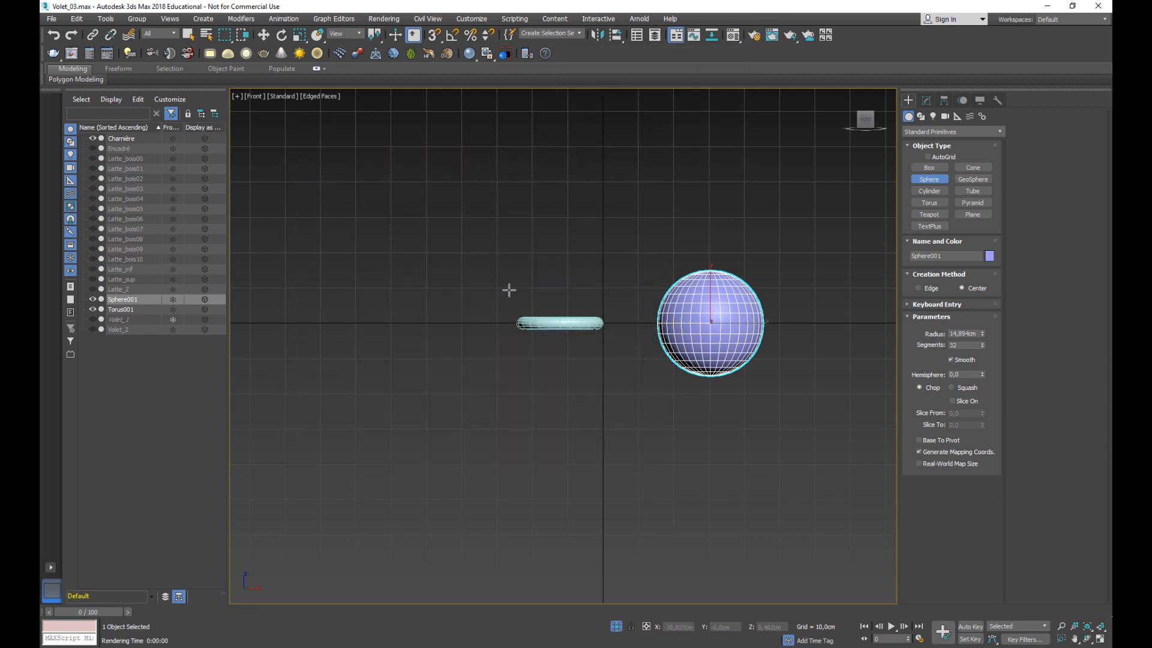
Convert the sphere to an Editable Poly.
{"action": "key", "text": "w"}
{"action": "left_click_drag", "start_coordinate": [604, 364], "coordinate": [606, 364]}
{"action": "left_click", "coordinate": [709, 324]}
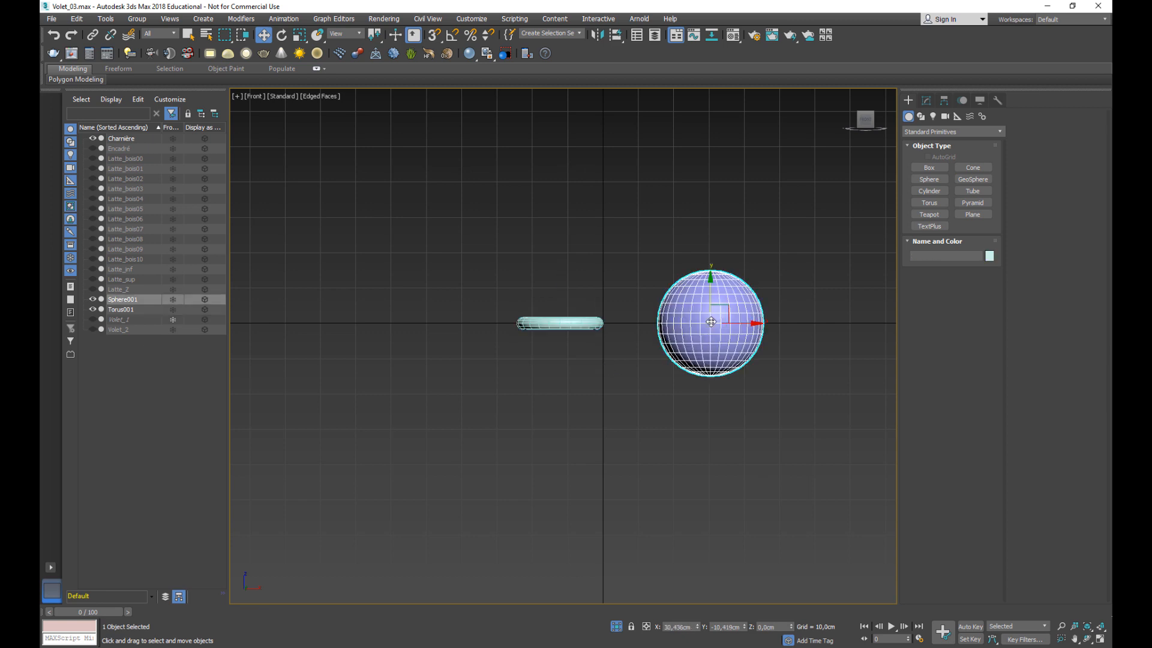
{"action": "right_click", "coordinate": [725, 319]}
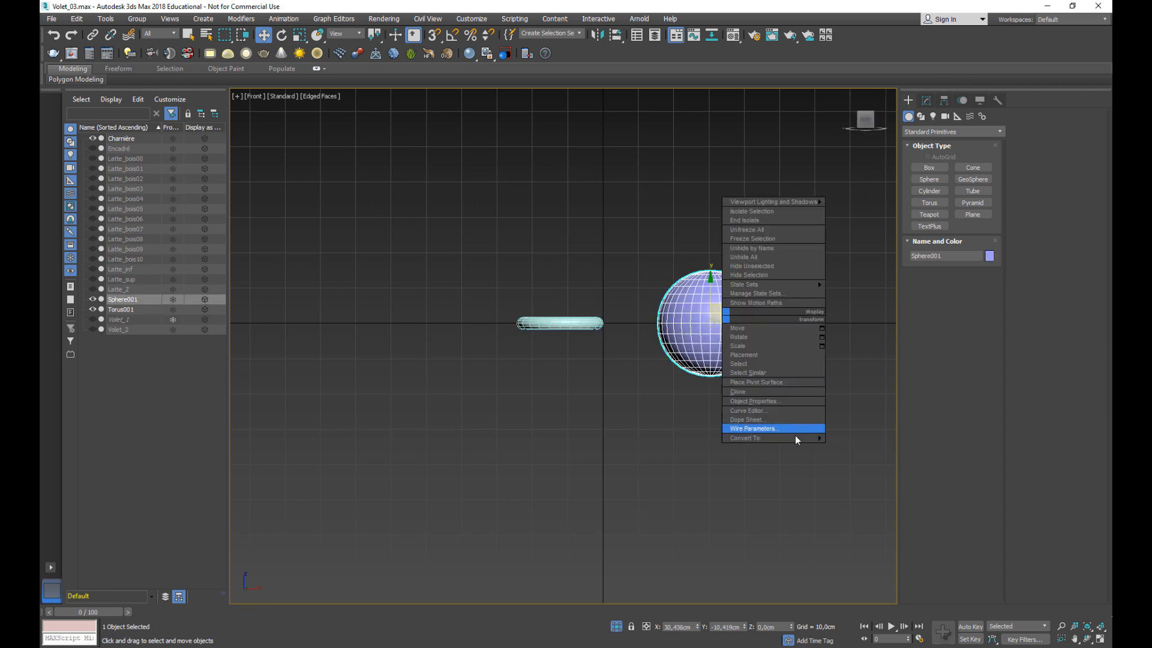
{"action": "mouse_move", "coordinate": [798, 437]}
{"action": "left_click", "coordinate": [848, 451]}
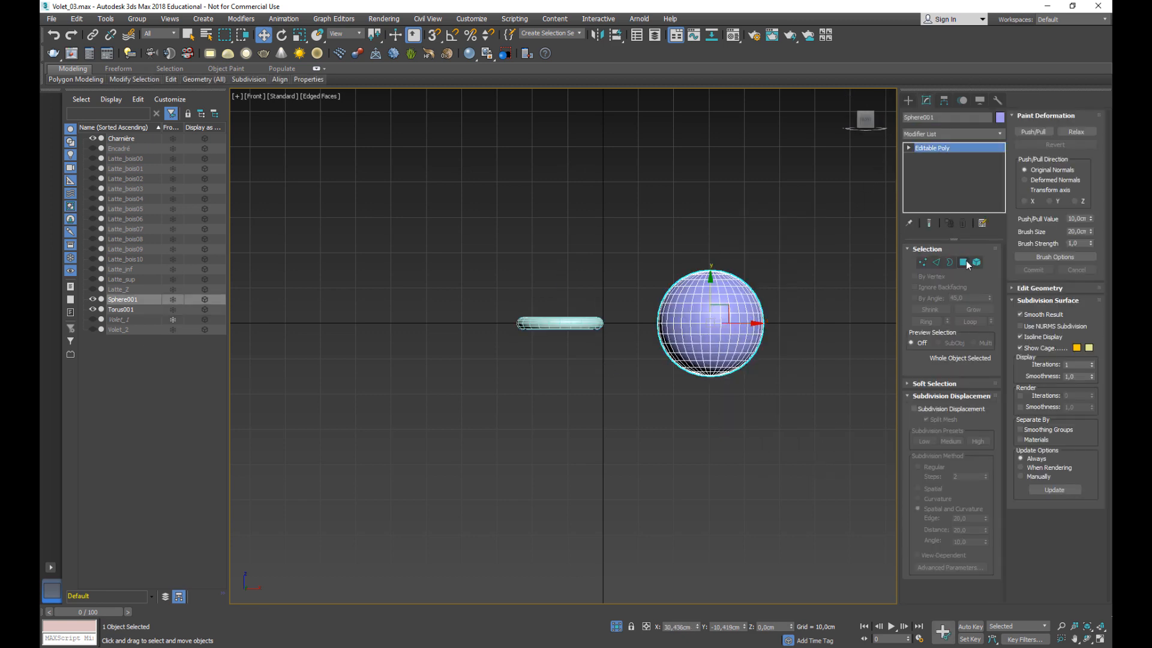
Extrude the polygons of the sphere's upper cap by 10 cm.
{"action": "left_click", "coordinate": [964, 262]}
{"action": "left_click_drag", "start_coordinate": [643, 309], "coordinate": [775, 308]}
{"action": "left_click_drag", "start_coordinate": [699, 279], "coordinate": [743, 286]}
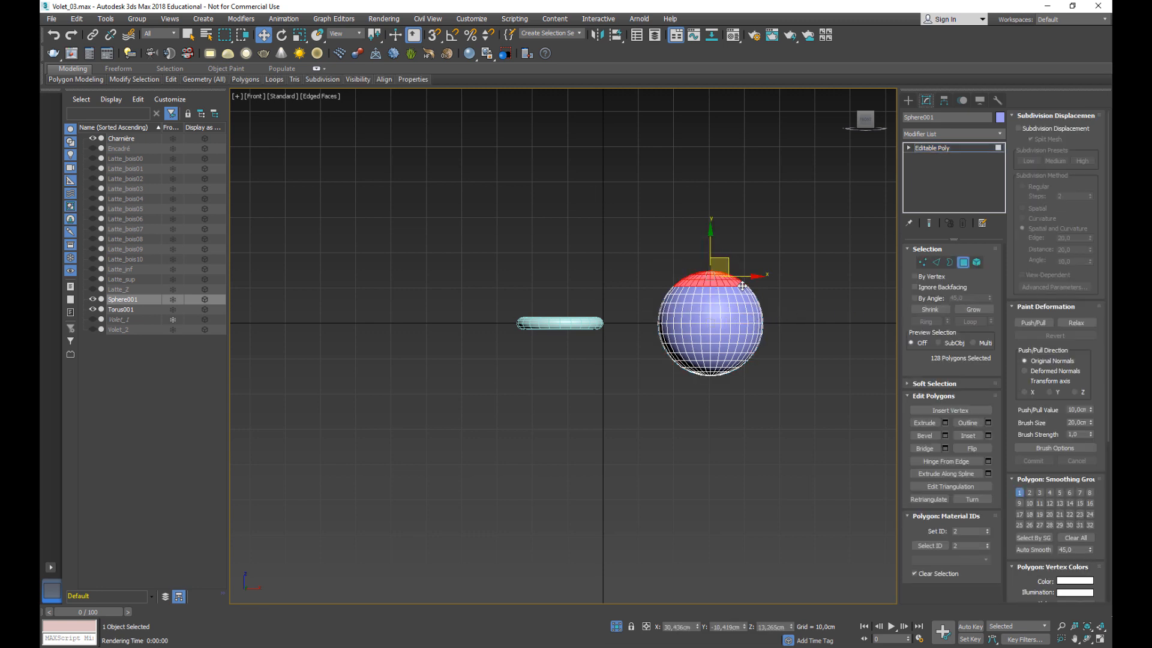
{"action": "left_click", "coordinate": [945, 422]}
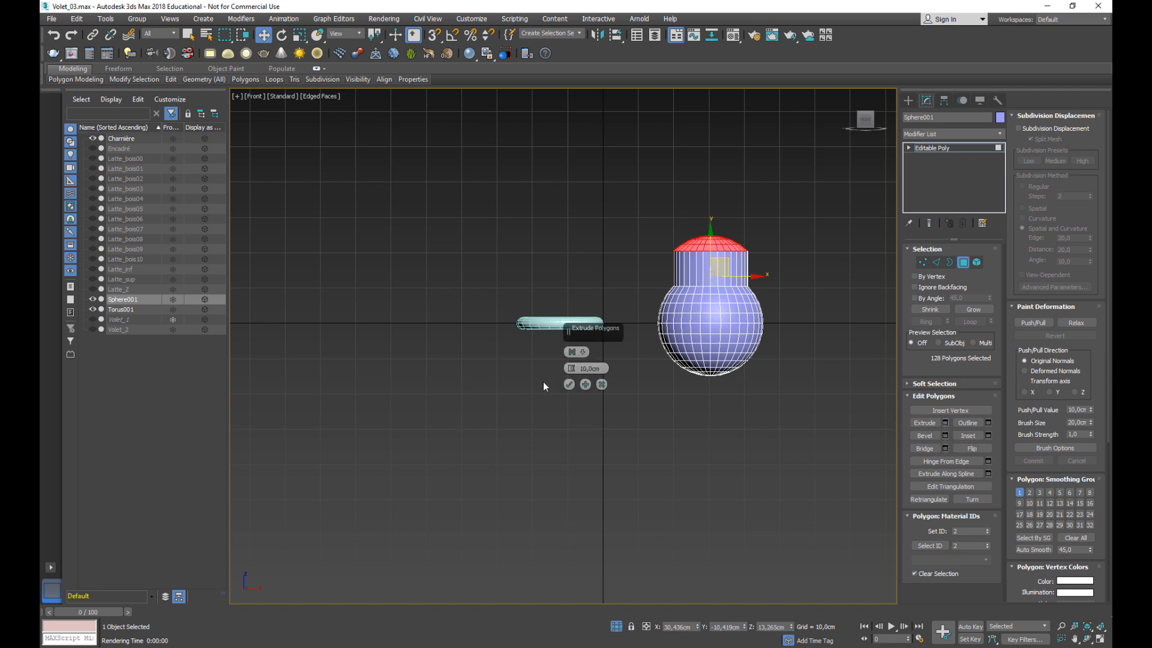
{"action": "left_click", "coordinate": [569, 384]}
Test-render the extruded sphere in the front view to examine the shading of its neck.
{"action": "scroll", "coordinate": [777, 334], "scroll_direction": "up", "scroll_amount": 5}
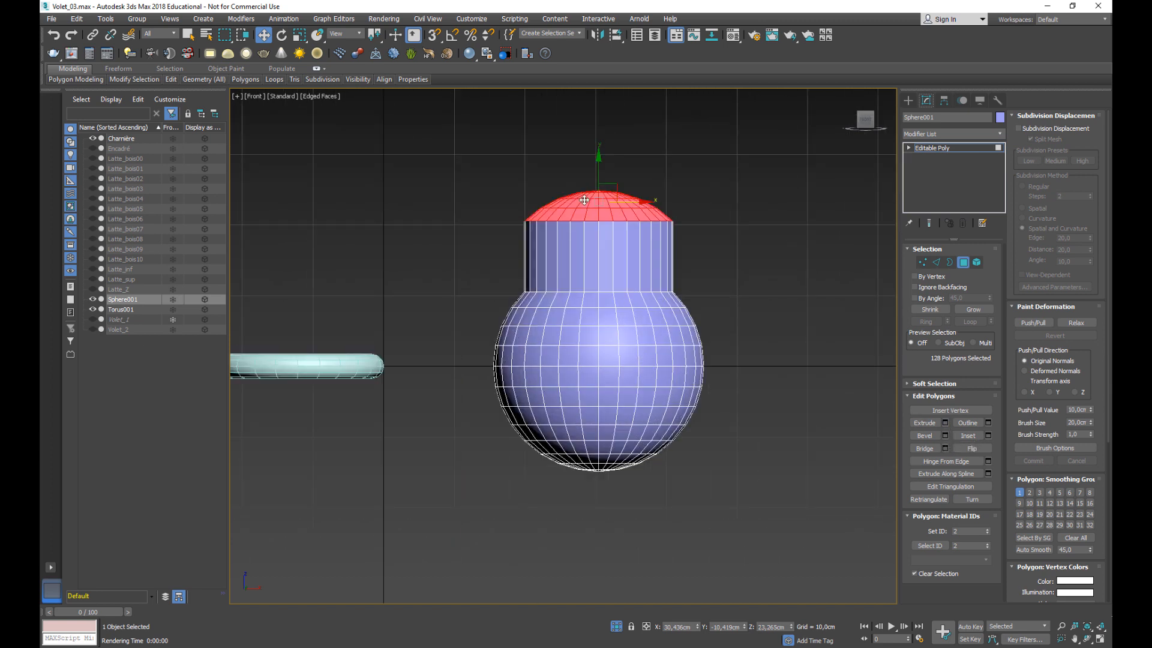
{"action": "key", "text": "shift+q"}
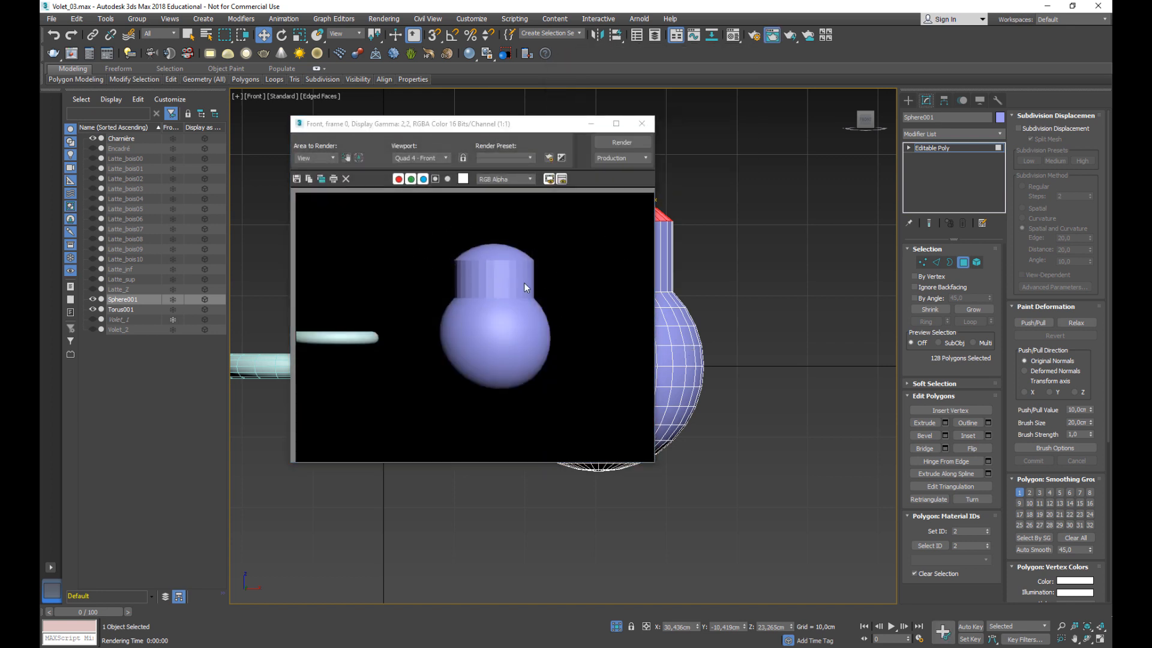
{"action": "left_click", "coordinate": [640, 123]}
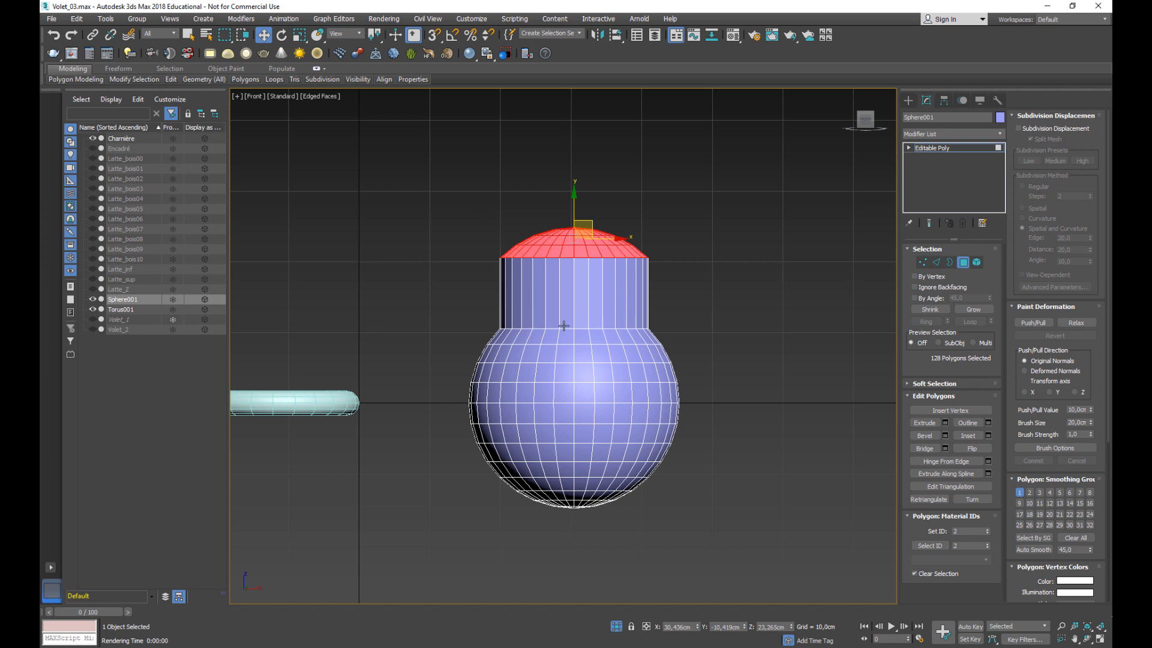
Examine the smoothing group assigned to individual polygons on the sphere's round body and to the body as a whole.
{"action": "left_click", "coordinate": [566, 371]}
{"action": "left_click", "coordinate": [560, 428]}
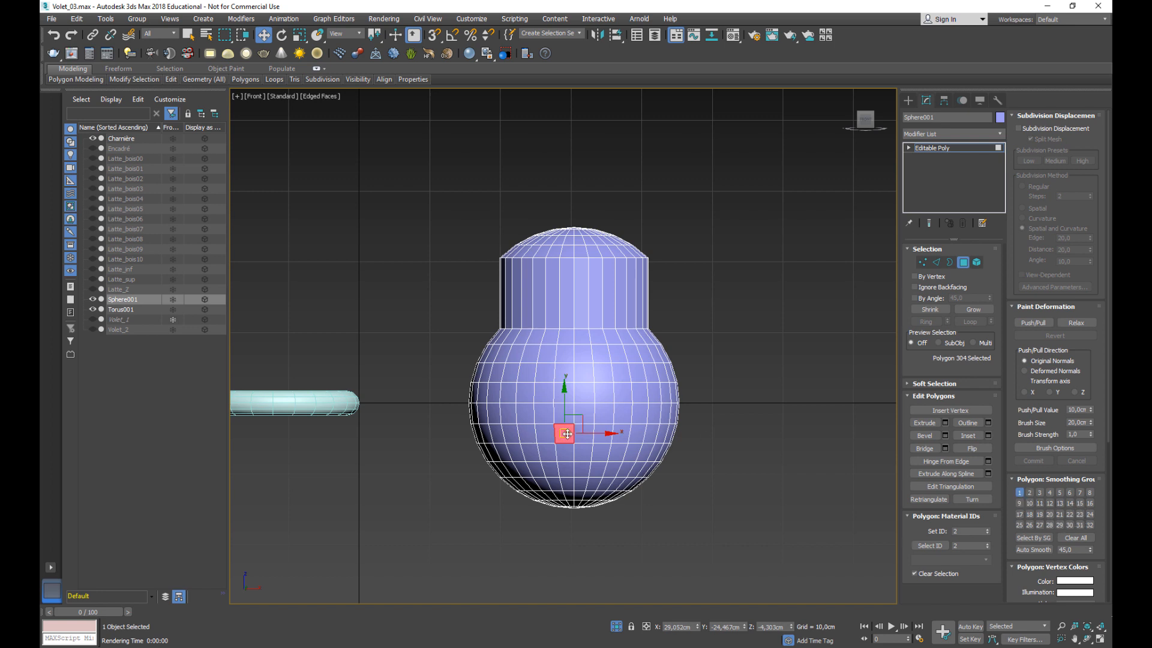
{"action": "scroll", "coordinate": [568, 446], "scroll_direction": "up", "scroll_amount": 5}
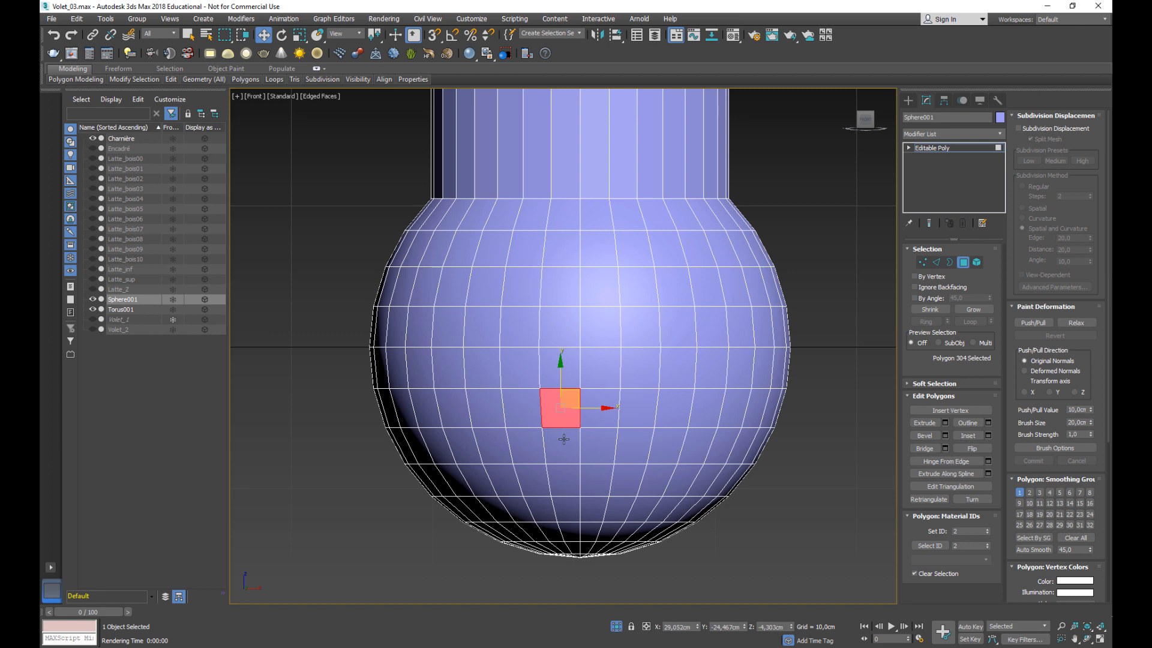
{"action": "left_click", "coordinate": [529, 384]}
{"action": "left_click", "coordinate": [529, 403]}
{"action": "left_click", "coordinate": [559, 377]}
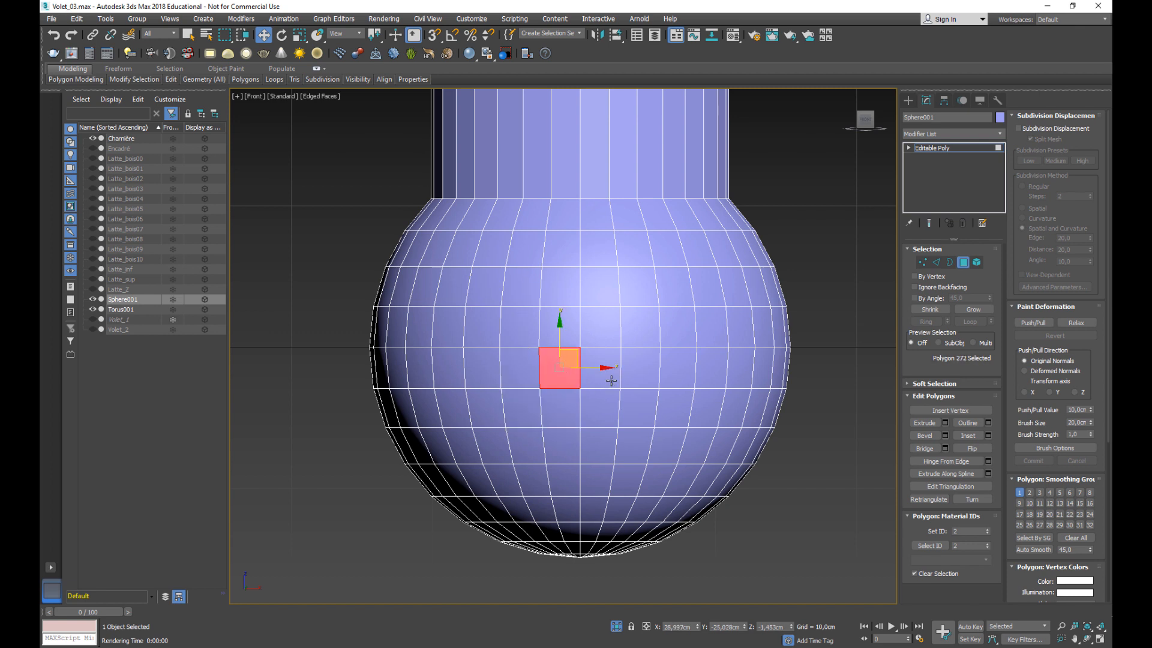
{"action": "left_click", "coordinate": [611, 380]}
{"action": "left_click", "coordinate": [602, 441]}
{"action": "left_click", "coordinate": [564, 446]}
{"action": "left_click", "coordinate": [532, 446]}
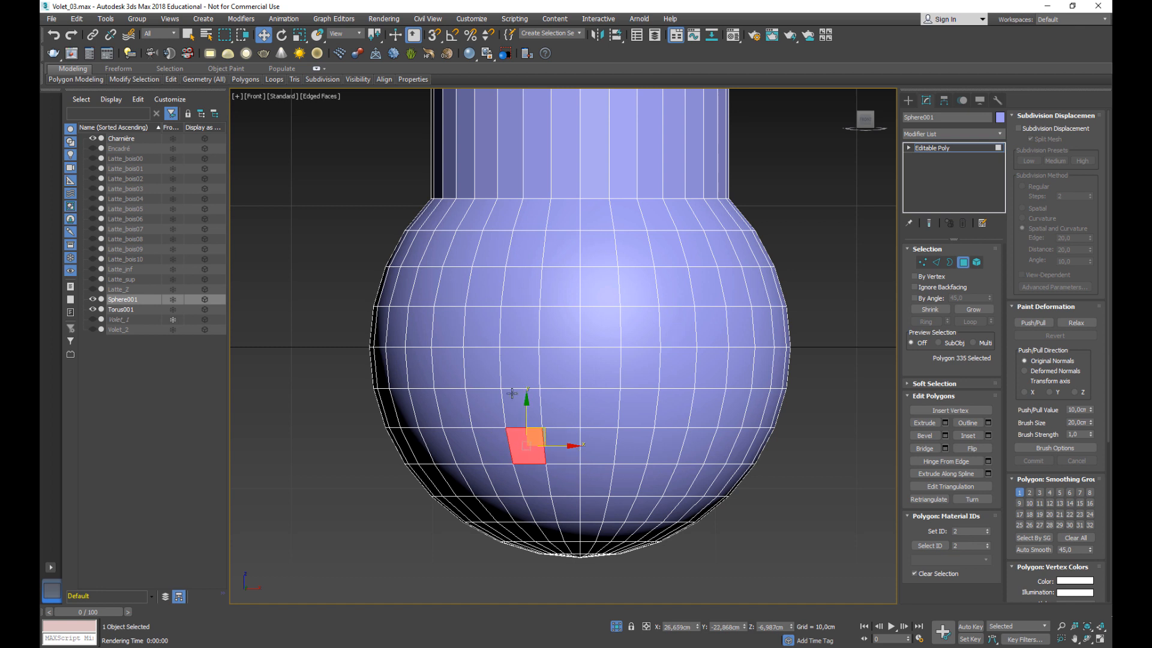
{"action": "left_click_drag", "start_coordinate": [383, 237], "coordinate": [385, 204]}
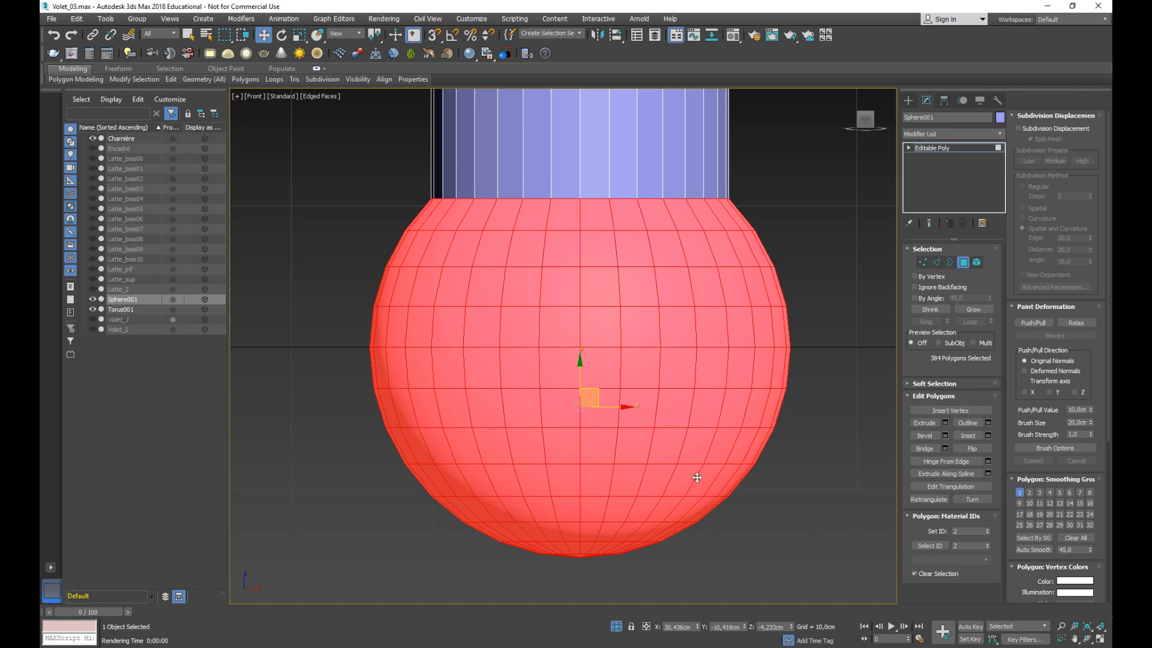
Remove smoothing group 1 from a single polygon on the front of the sphere's body and test-render it.
{"action": "left_click", "coordinate": [560, 367]}
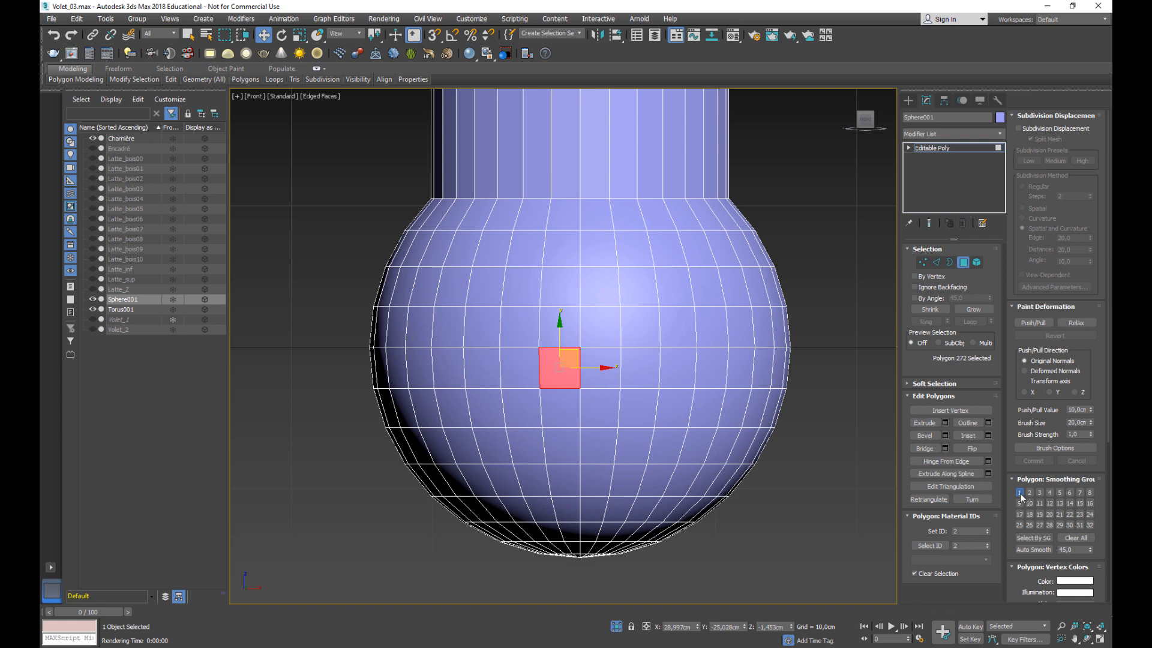
{"action": "left_click", "coordinate": [790, 530]}
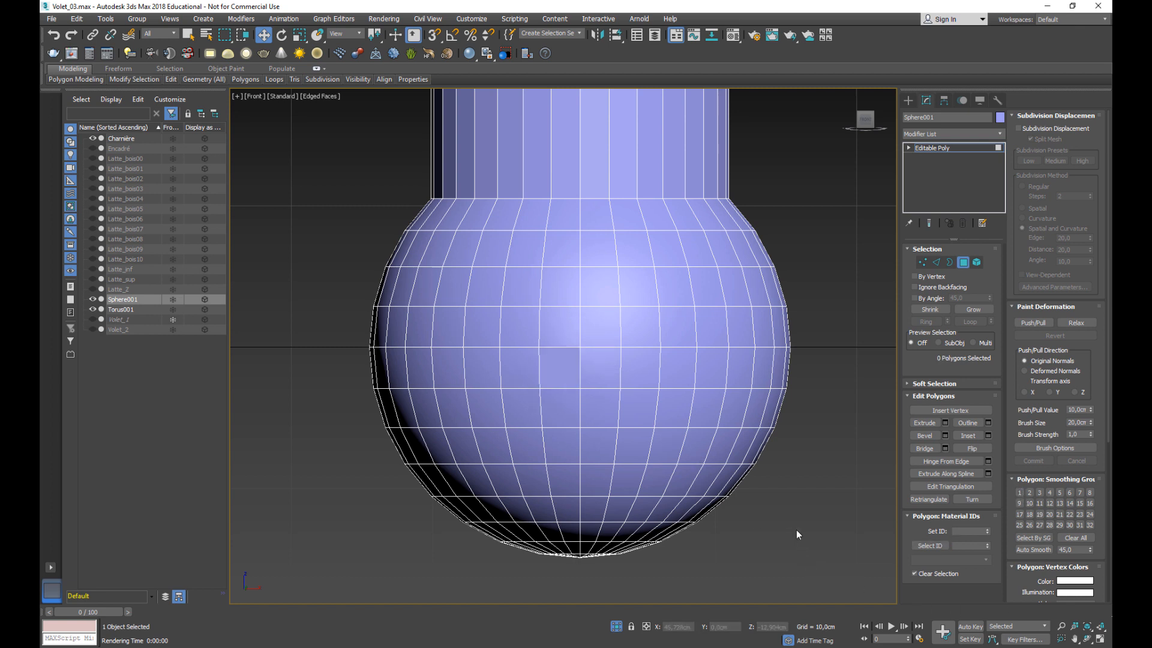
{"action": "key", "text": "shift+q"}
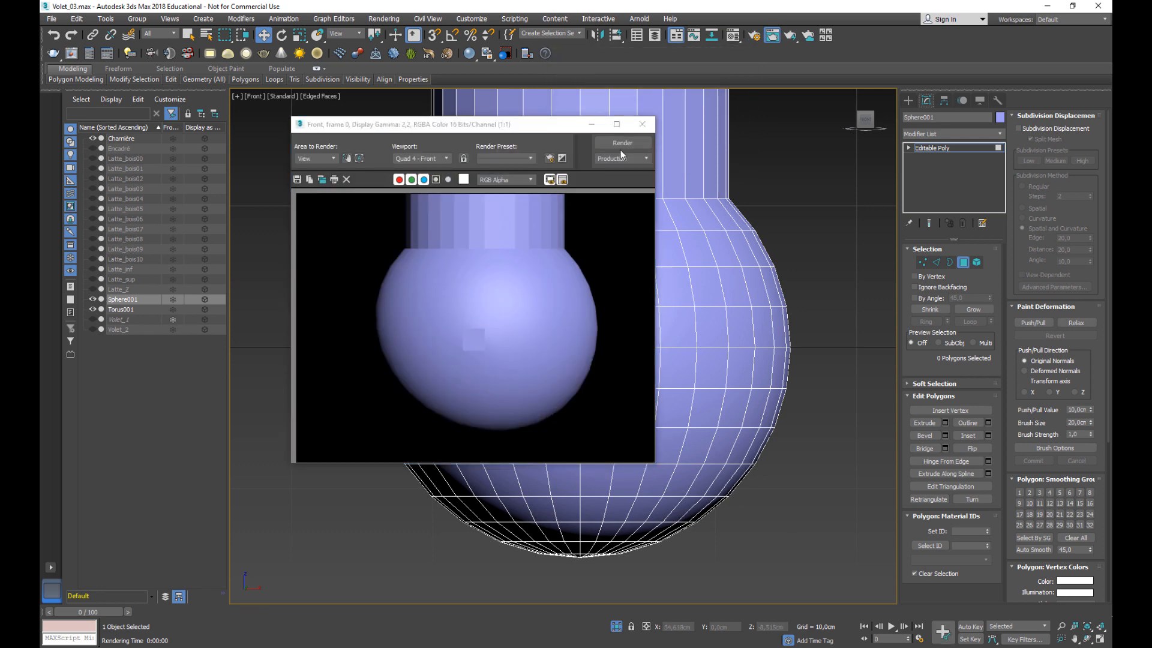
{"action": "left_click", "coordinate": [641, 124]}
Reassign smoothing group 1 to the isolated polygon on the sphere's front and deselect it.
{"action": "left_click", "coordinate": [568, 375]}
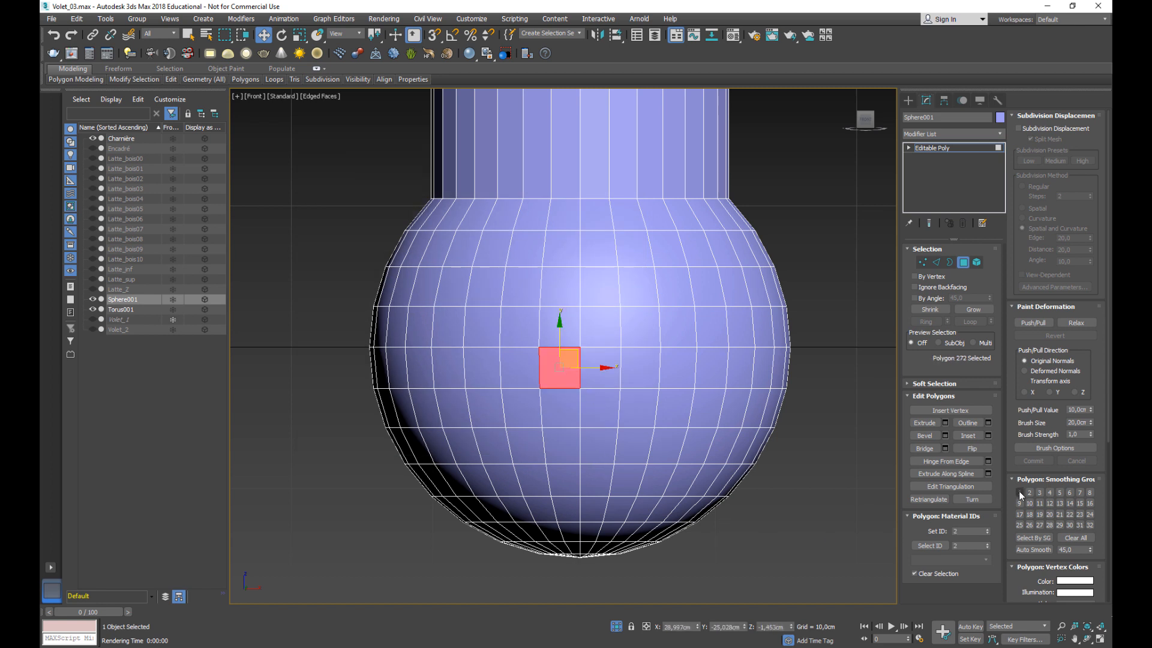
{"action": "left_click", "coordinate": [782, 528]}
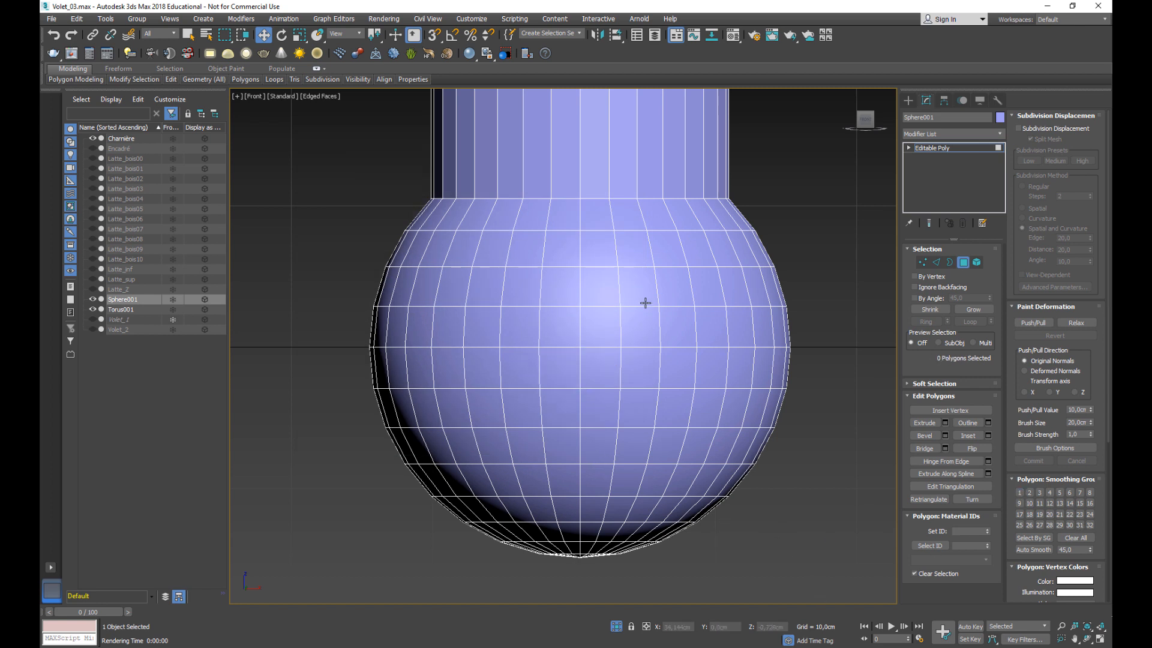
Assign smoothing group 1 to all the neck's side polygons, check it against the adjacent polygons and test-render the sphere.
{"action": "middle_click_drag", "start_coordinate": [642, 303], "coordinate": [606, 452]}
{"action": "left_click_drag", "start_coordinate": [313, 297], "coordinate": [869, 361]}
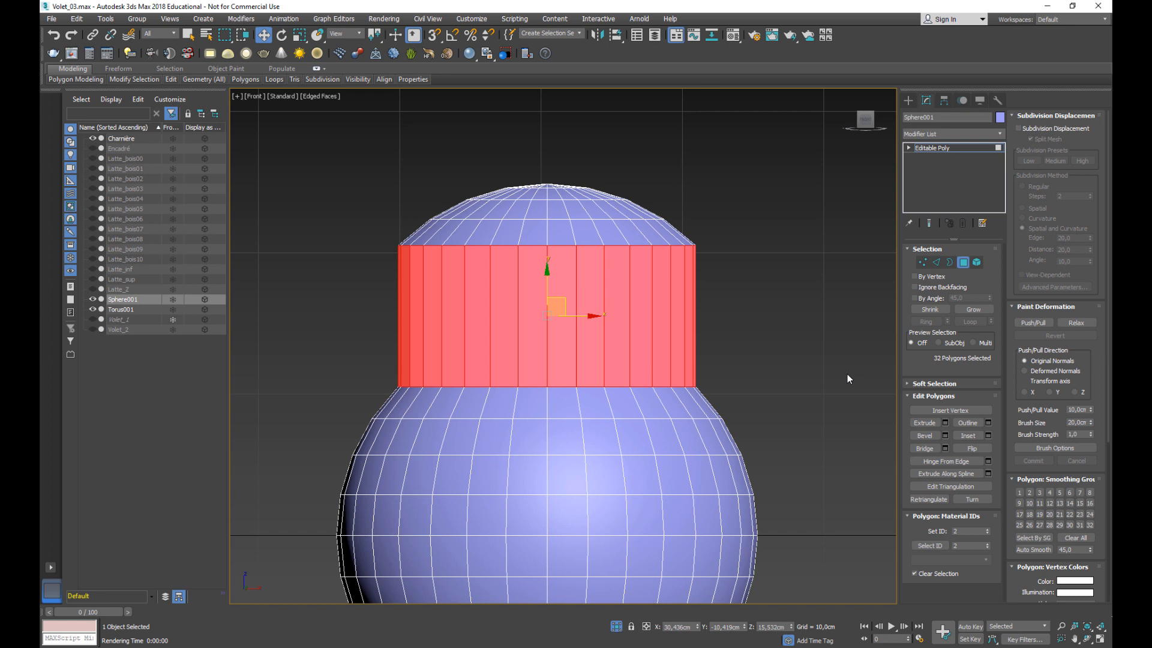
{"action": "left_click", "coordinate": [1020, 492]}
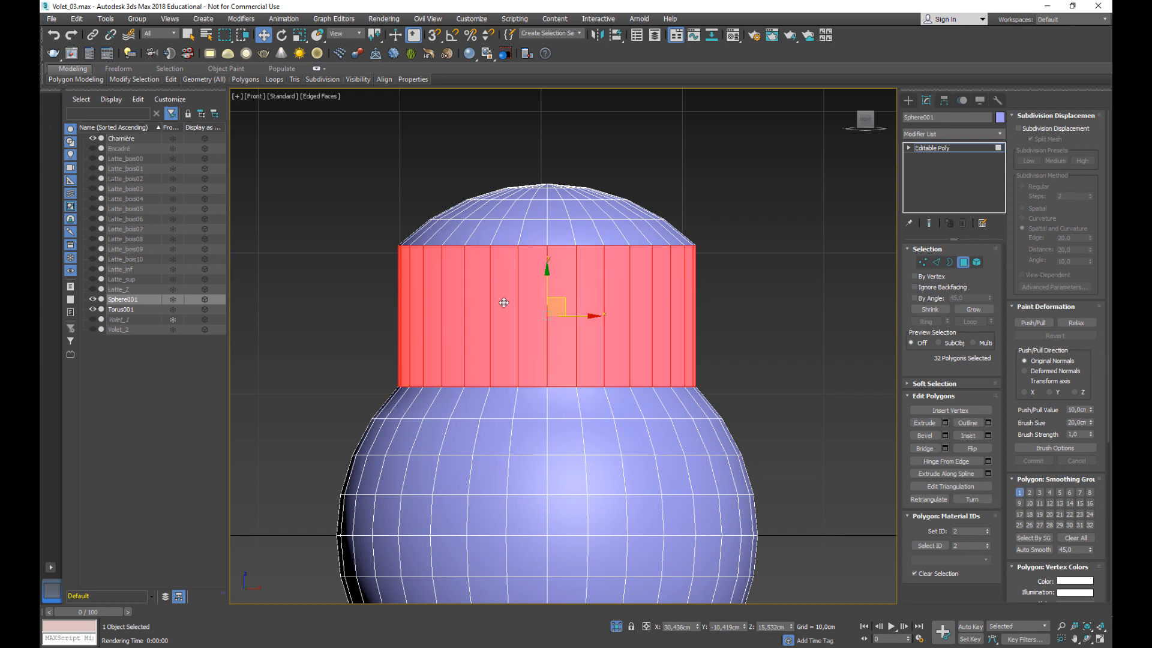
{"action": "left_click", "coordinate": [619, 399]}
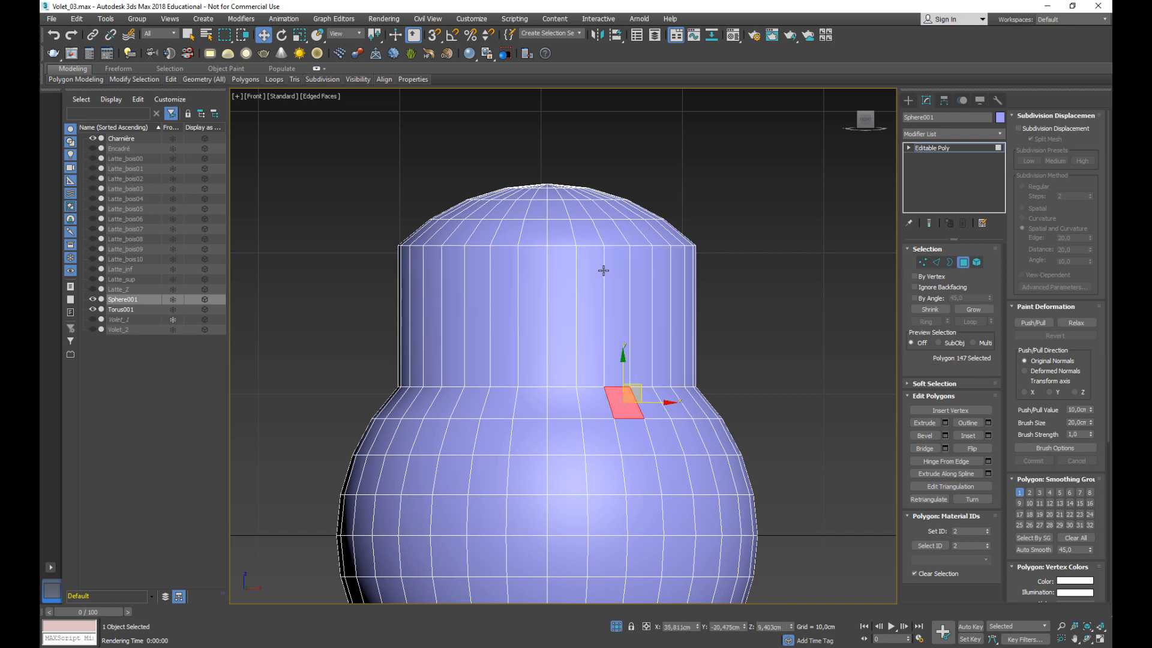
{"action": "left_click", "coordinate": [612, 237]}
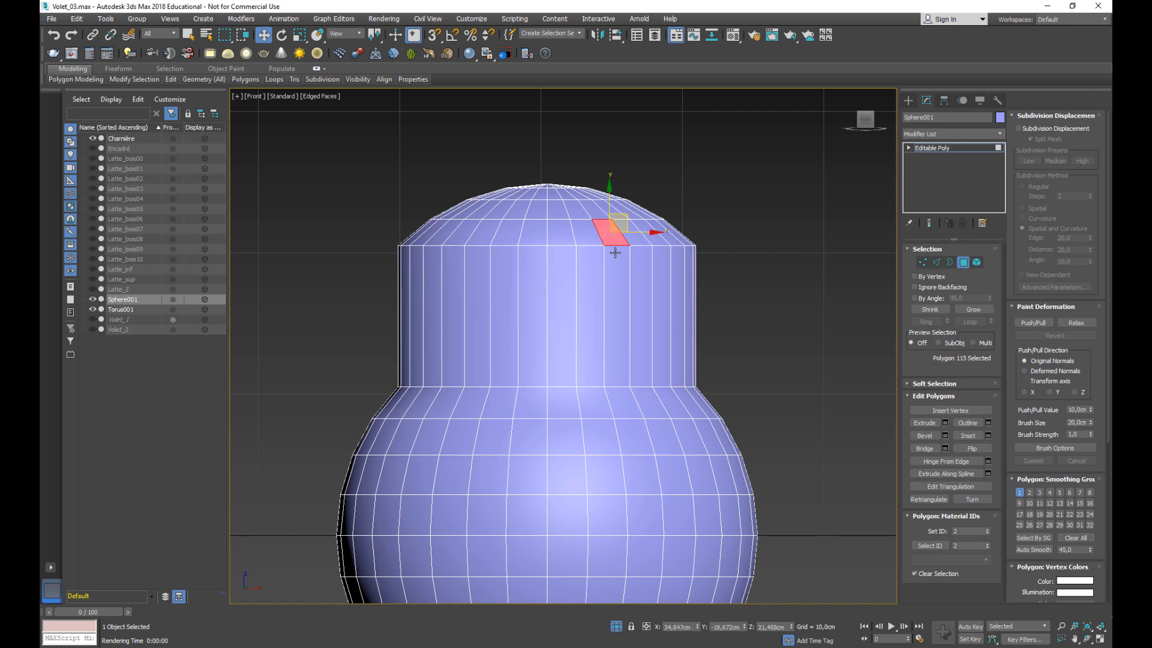
{"action": "key", "text": "shift+q"}
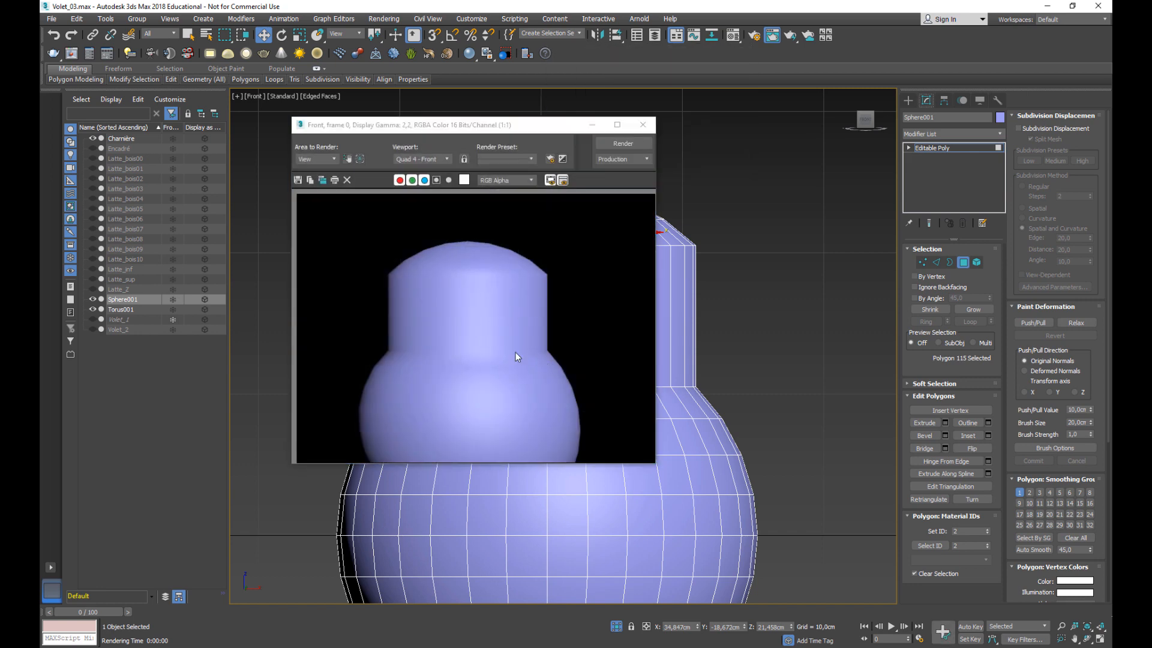
{"action": "left_click", "coordinate": [643, 124]}
Replace smoothing group 1 with group 2 on the neck's side polygons, test-render the result and leave polygon editing.
{"action": "left_click_drag", "start_coordinate": [353, 294], "coordinate": [836, 333]}
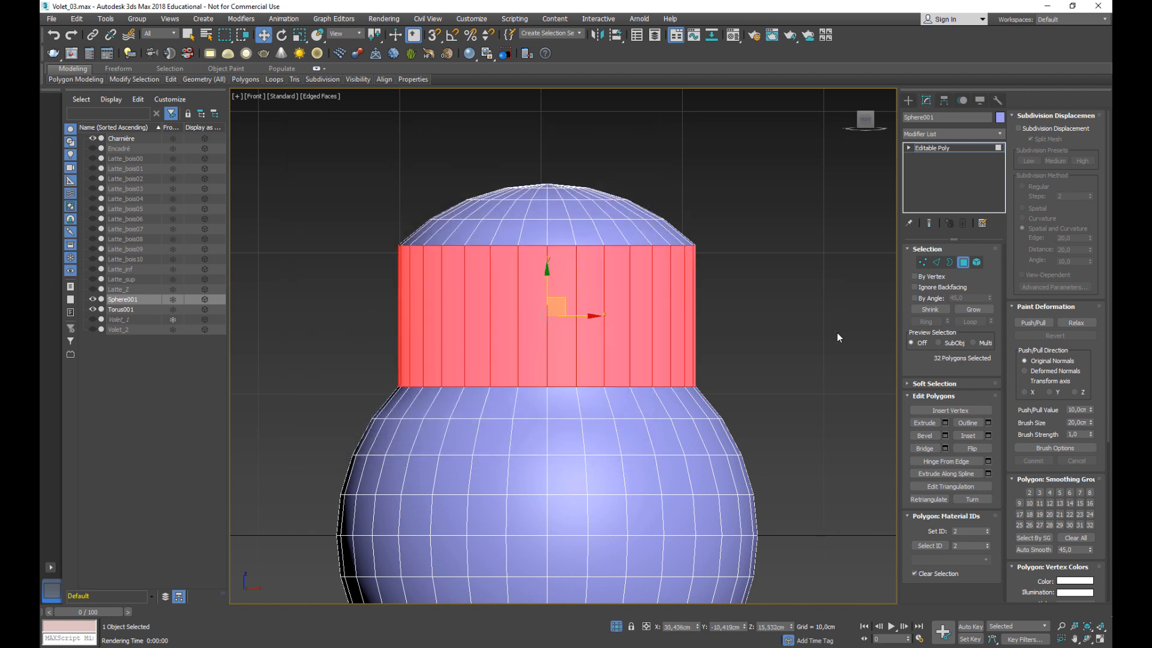
{"action": "left_click", "coordinate": [1019, 492]}
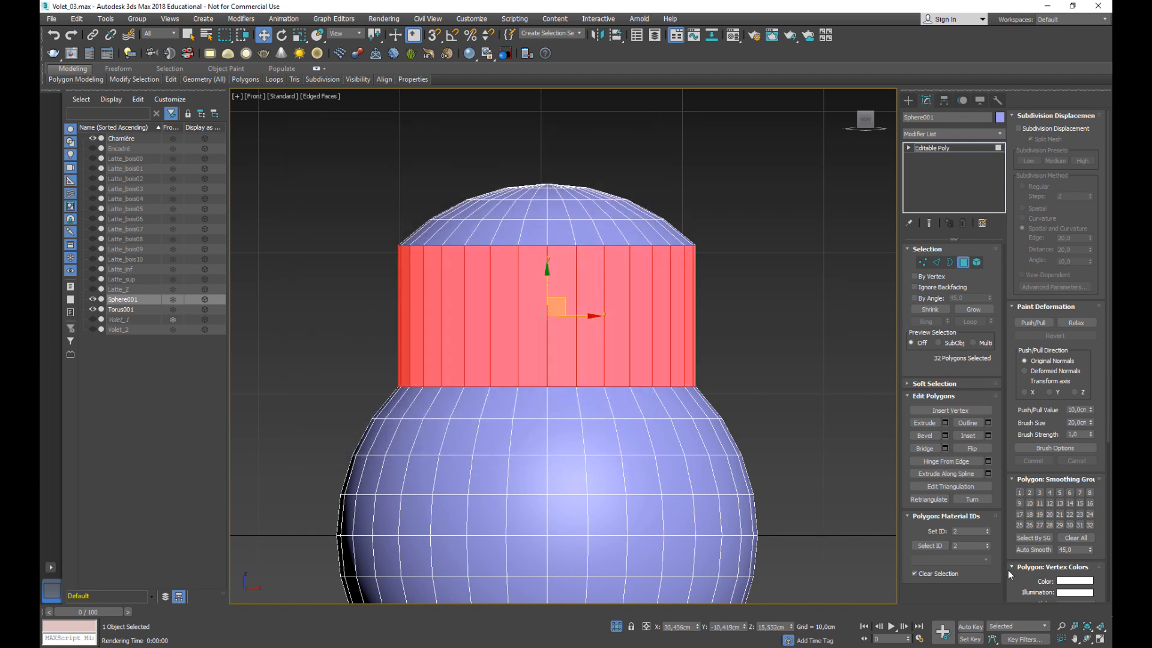
{"action": "left_click", "coordinate": [1029, 493]}
{"action": "key", "text": "shift+q"}
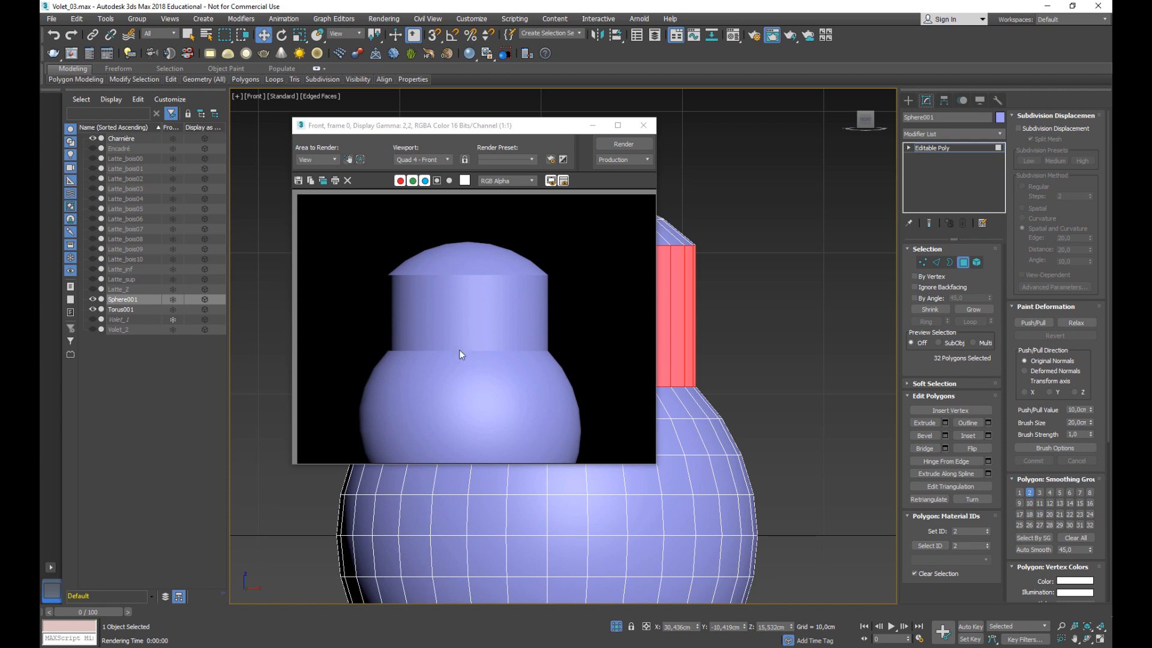
{"action": "left_click", "coordinate": [644, 127]}
{"action": "left_click", "coordinate": [963, 263]}
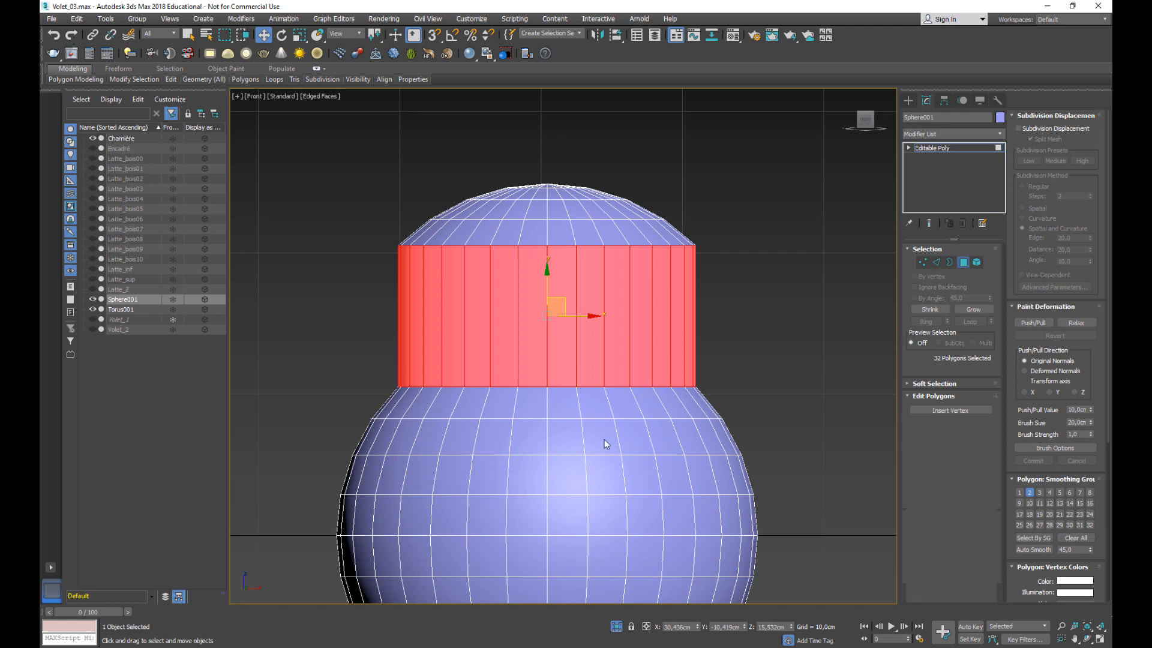
Select the practice sphere together with the torus and delete both.
{"action": "scroll", "coordinate": [641, 397], "scroll_direction": "down", "scroll_amount": 8}
{"action": "left_click_drag", "start_coordinate": [508, 329], "coordinate": [753, 491]}
{"action": "key", "text": "Delete"}
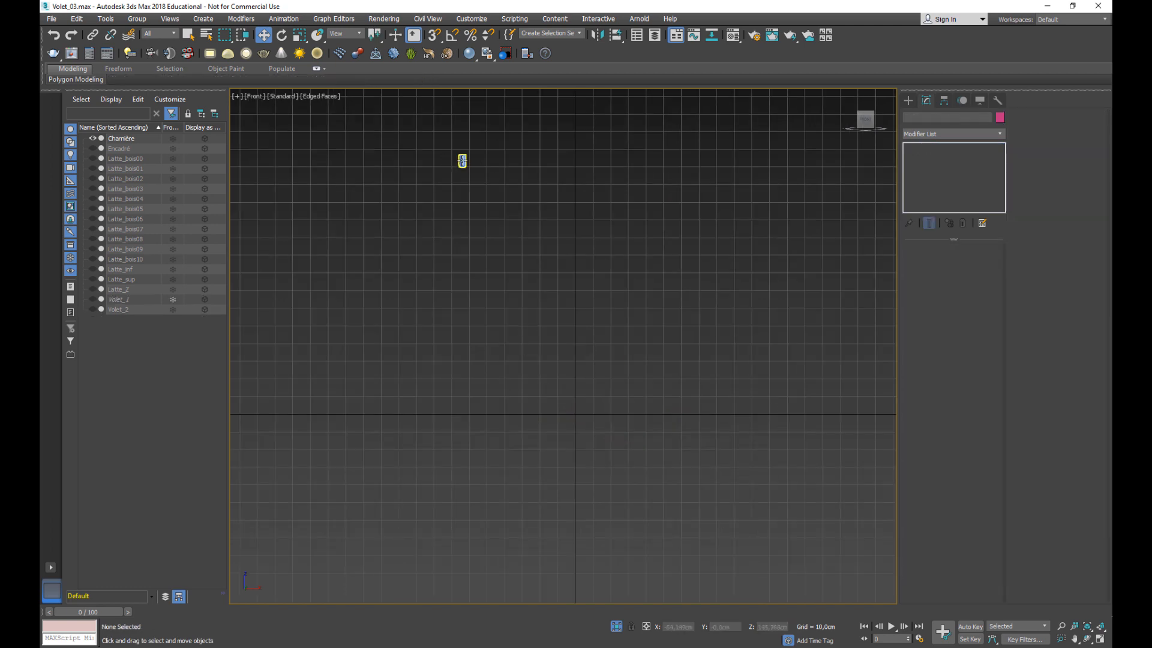
Open the Charnière hinge pin for polygon editing and select all the side polygons of its cylindrical body.
{"action": "left_click", "coordinate": [462, 161]}
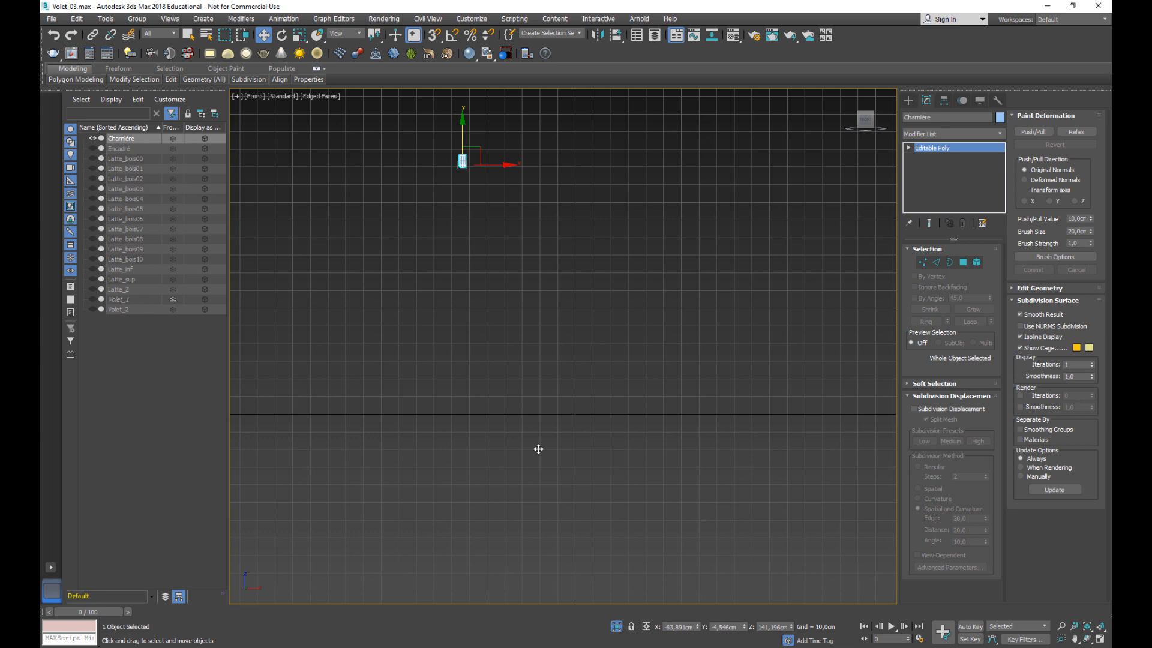
{"action": "key", "text": "z"}
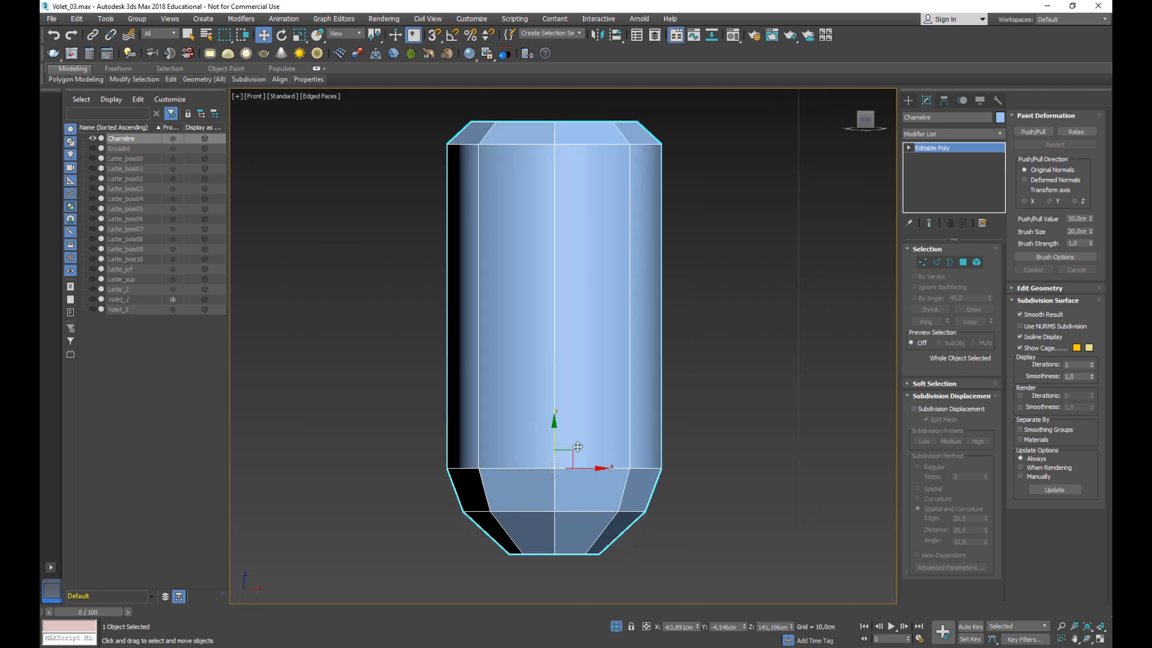
{"action": "left_click", "coordinate": [963, 262]}
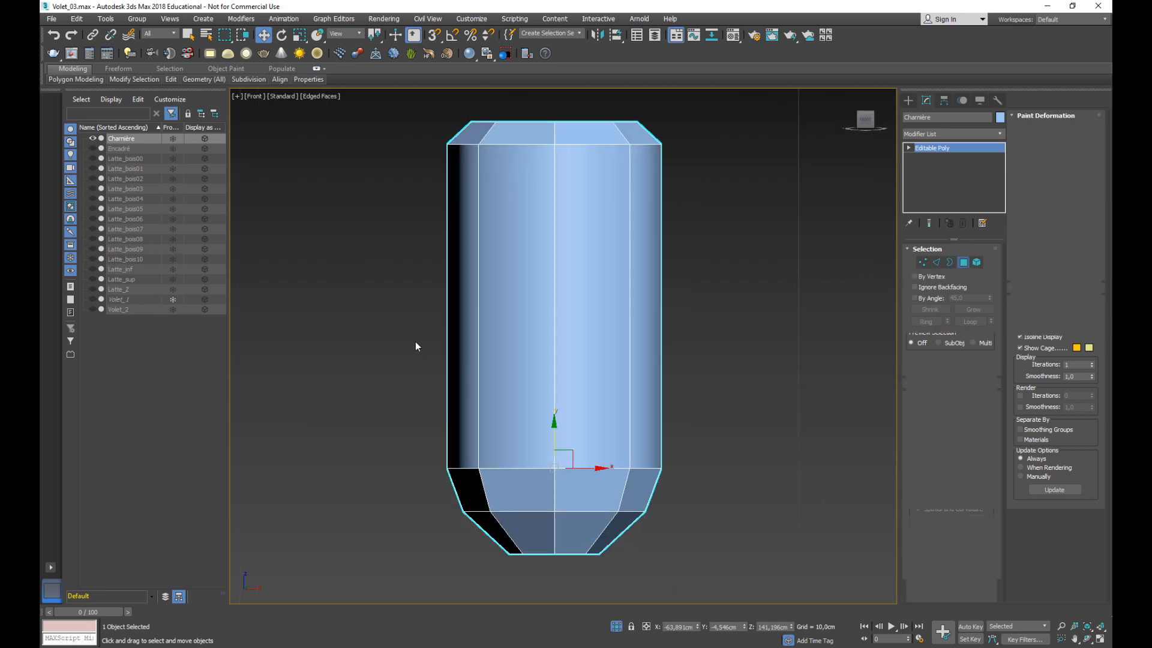
{"action": "left_click_drag", "start_coordinate": [409, 336], "coordinate": [719, 378]}
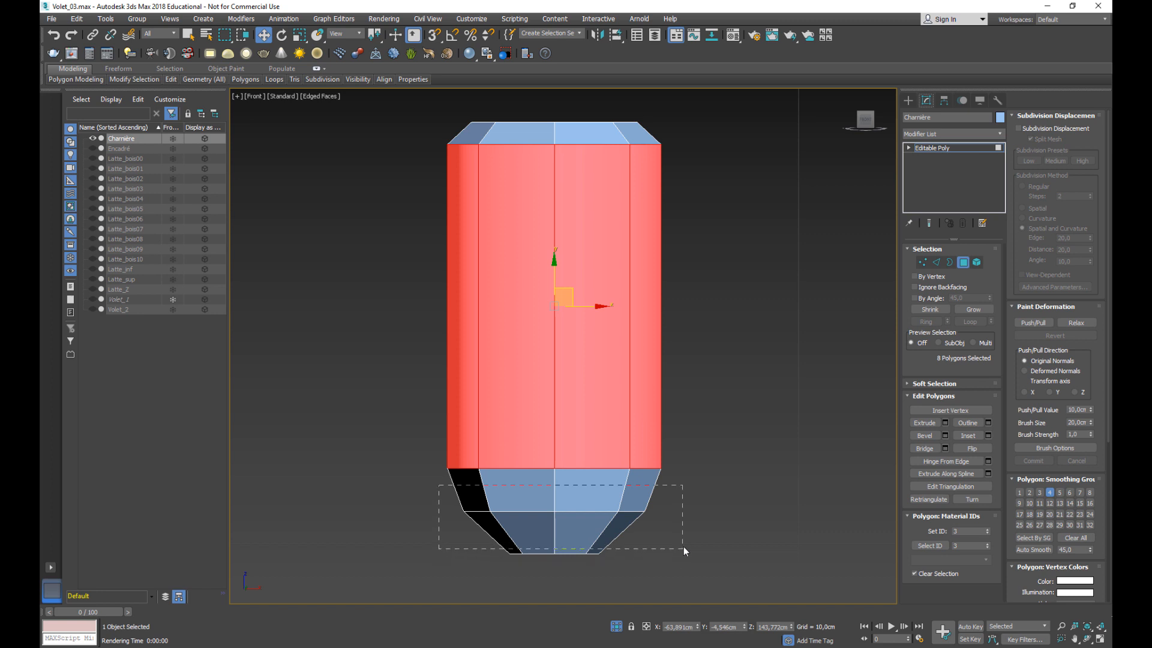
Assign smoothing group 4 to the two lower bevel rows and the top bevel polygons of the hinge pin.
{"action": "left_click_drag", "start_coordinate": [684, 547], "coordinate": [684, 548]}
{"action": "left_click", "coordinate": [1049, 493]}
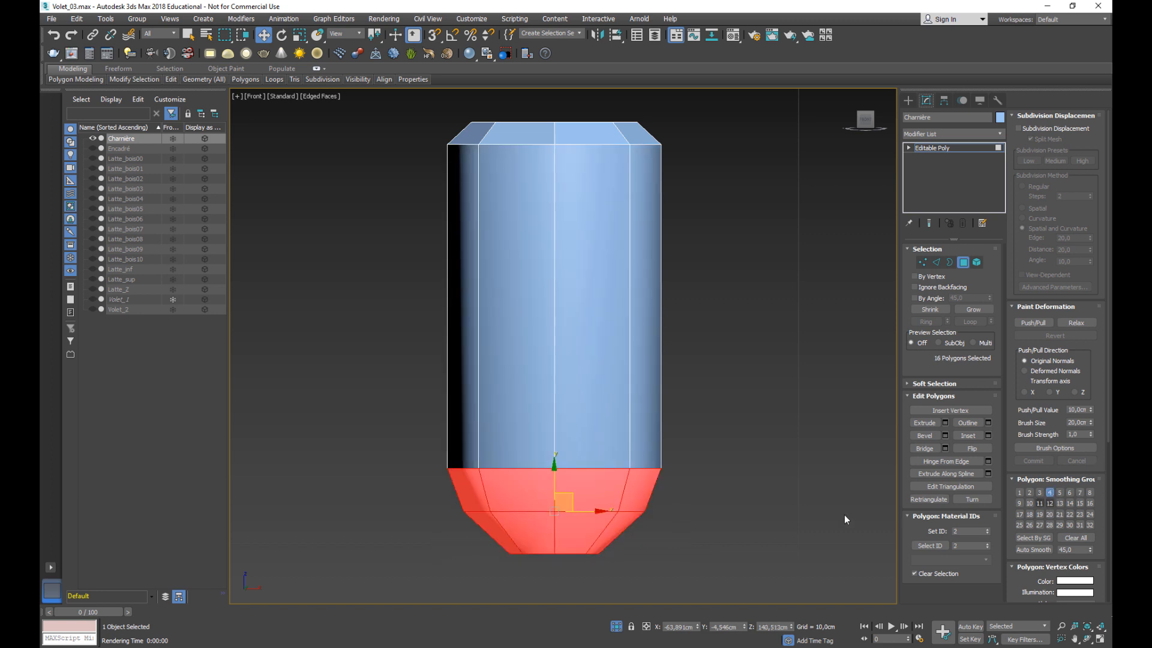
{"action": "middle_click_drag", "start_coordinate": [548, 246], "coordinate": [528, 329]}
{"action": "left_click_drag", "start_coordinate": [653, 225], "coordinate": [656, 218]}
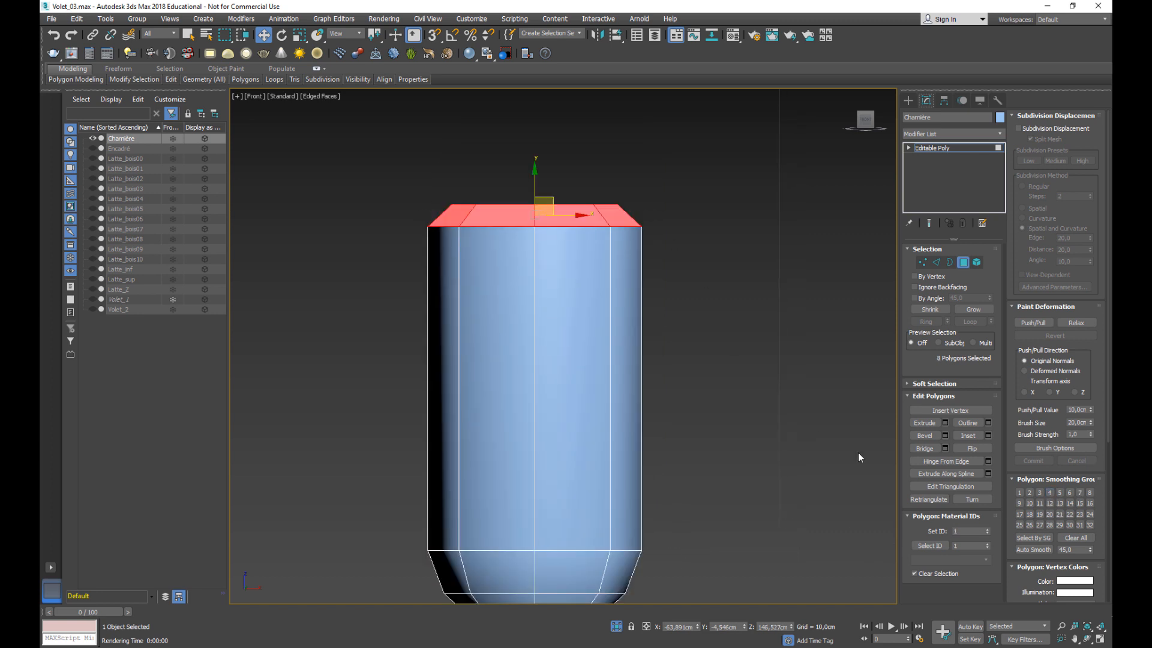
{"action": "left_click", "coordinate": [1050, 493]}
{"action": "scroll", "coordinate": [586, 463], "scroll_direction": "down", "scroll_amount": 3}
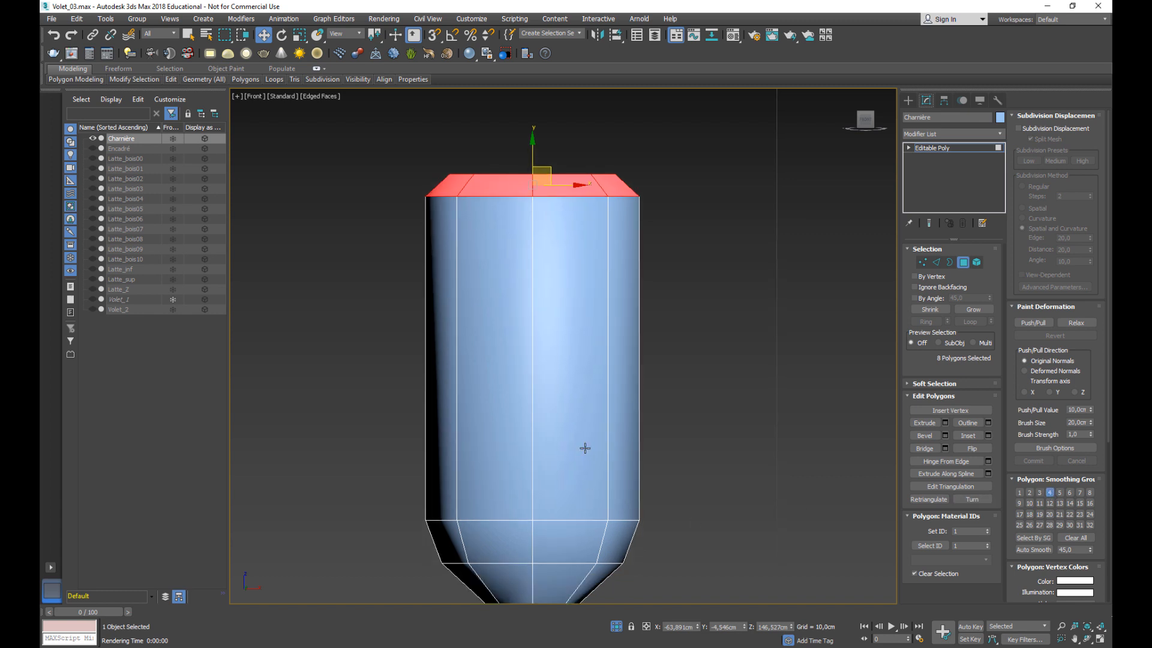
Test-render the hinge pin in the front view close up and again from farther away.
{"action": "key", "text": "shift+q"}
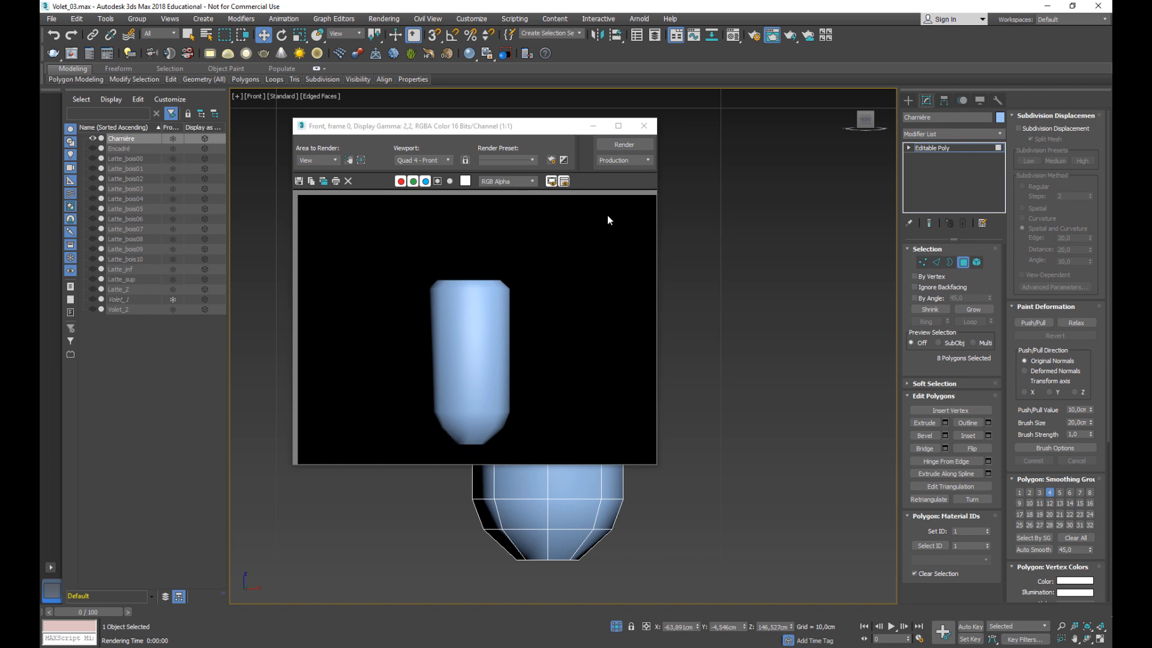
{"action": "left_click", "coordinate": [646, 126]}
{"action": "middle_click_drag", "start_coordinate": [560, 406], "coordinate": [427, 334]}
{"action": "scroll", "coordinate": [426, 335], "scroll_direction": "down", "scroll_amount": 5}
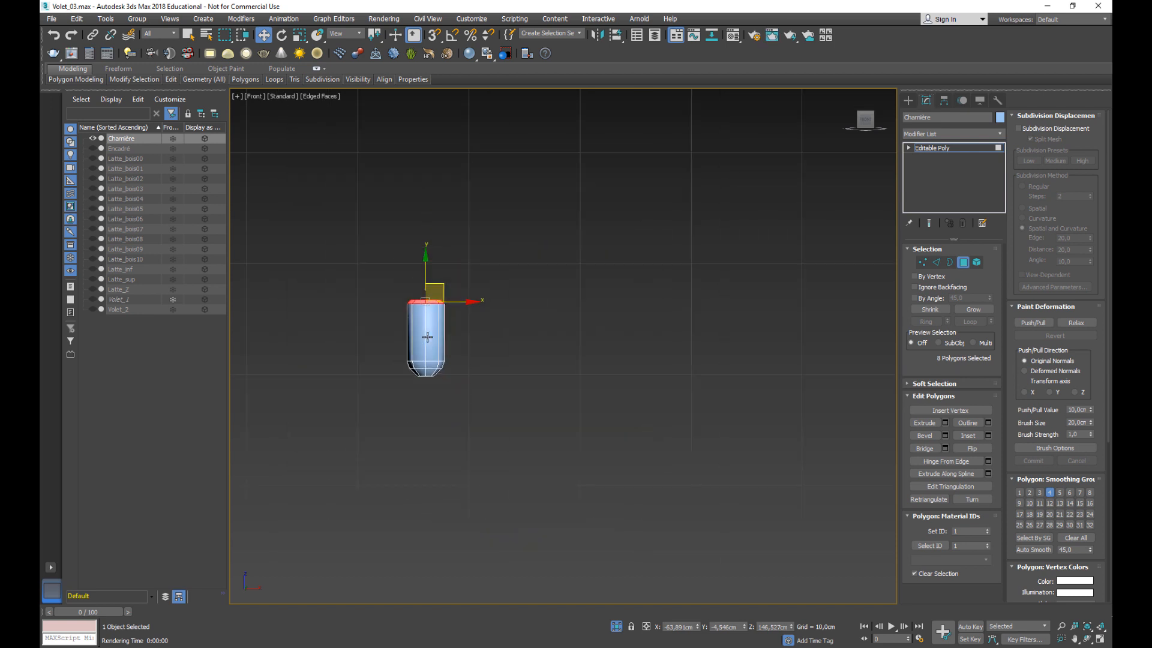
{"action": "key", "text": "shift+q"}
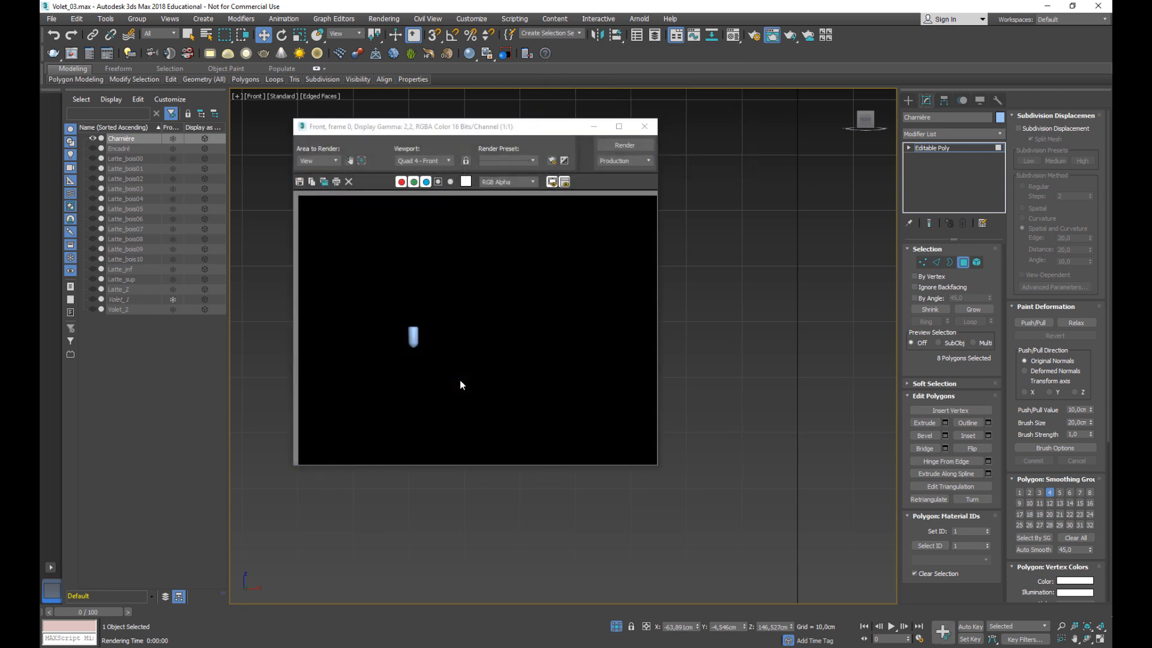
{"action": "left_click", "coordinate": [644, 126]}
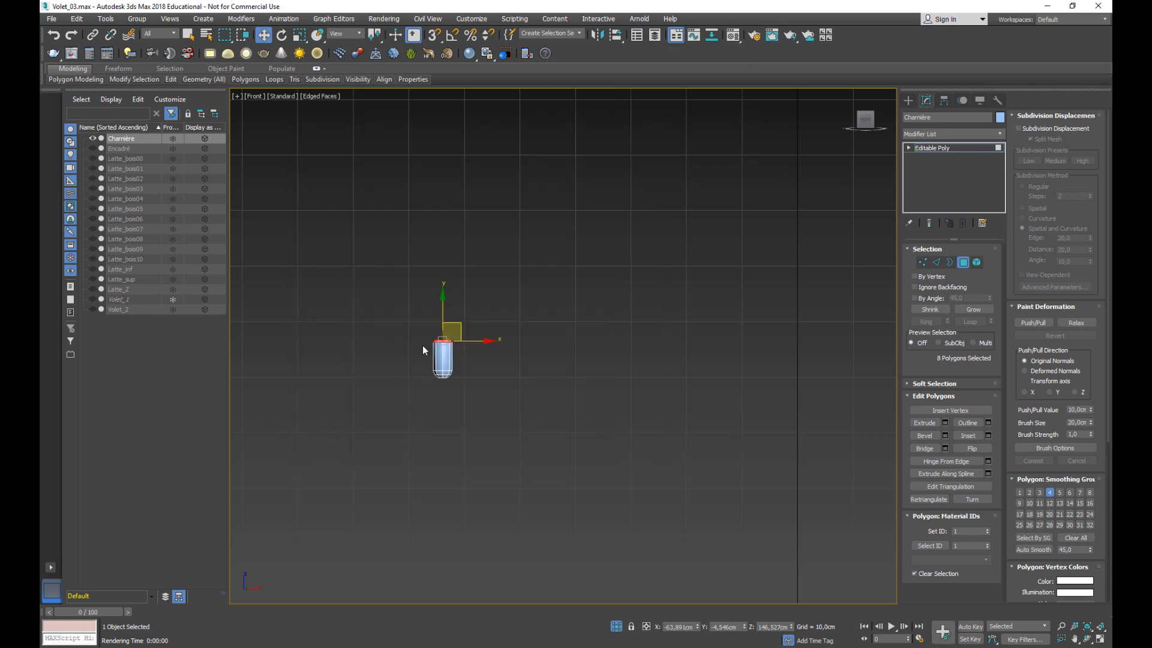
Replace smoothing group 4 with group 5 on the hinge pin's top bevel and its two lower bevel rows.
{"action": "scroll", "coordinate": [423, 344], "scroll_direction": "up", "scroll_amount": 5}
{"action": "scroll", "coordinate": [466, 384], "scroll_direction": "up", "scroll_amount": 5}
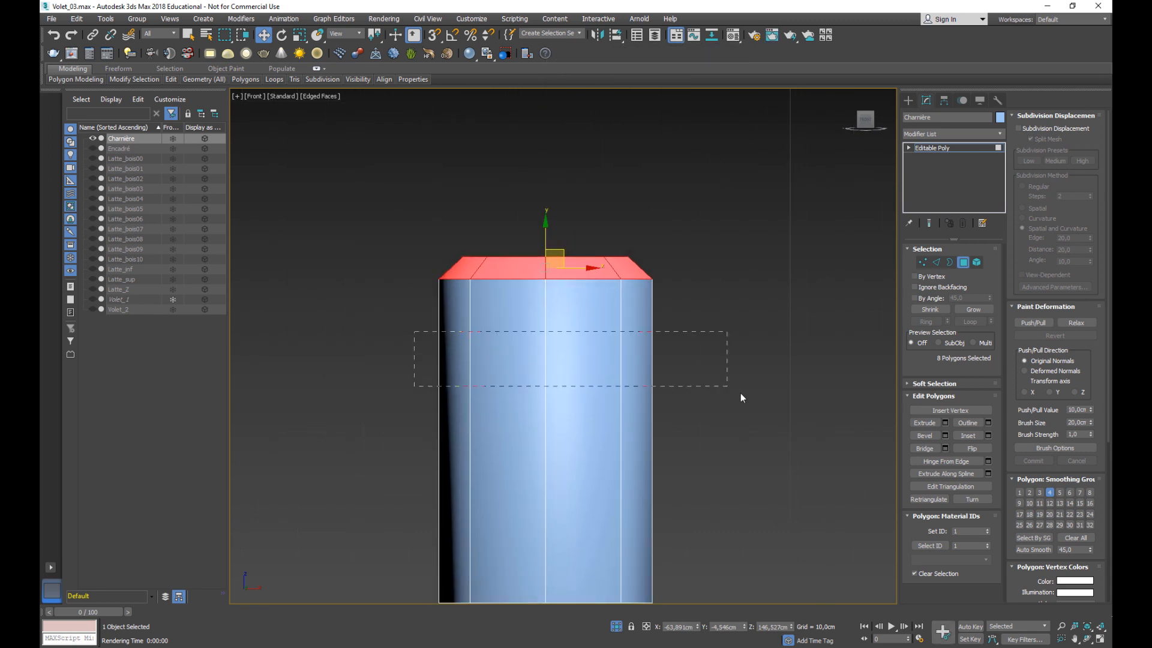
{"action": "left_click_drag", "start_coordinate": [741, 394], "coordinate": [741, 394]}
{"action": "left_click_drag", "start_coordinate": [433, 264], "coordinate": [675, 273]}
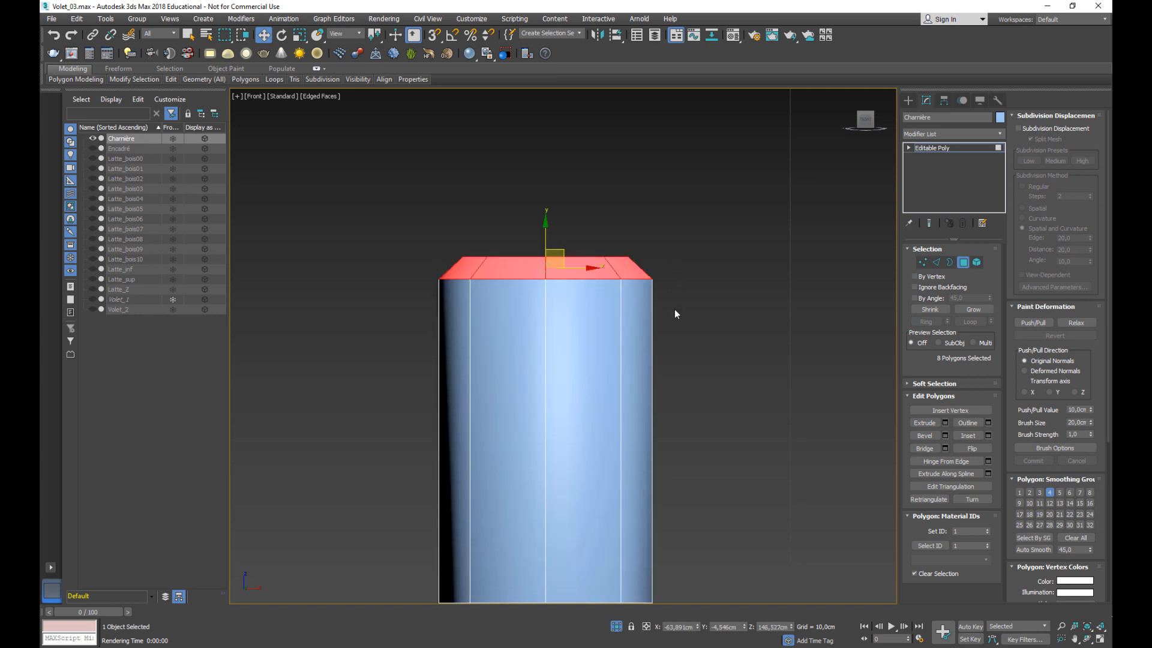
{"action": "left_click", "coordinate": [1059, 492]}
{"action": "middle_click_drag", "start_coordinate": [600, 531], "coordinate": [569, 360]}
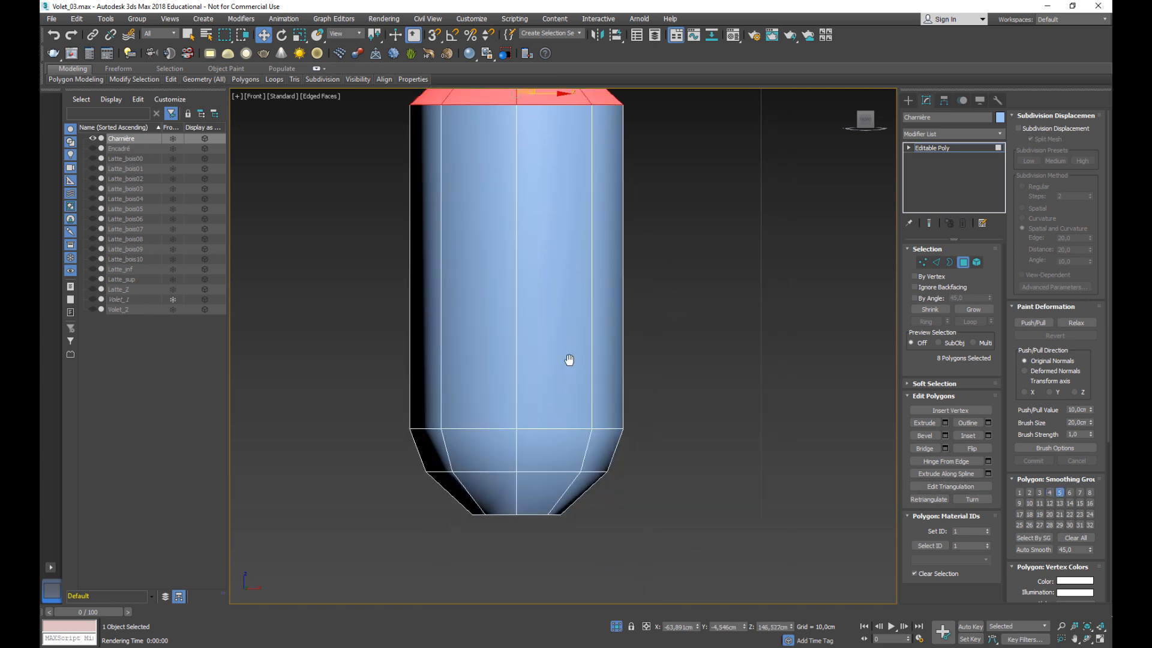
{"action": "left_click_drag", "start_coordinate": [679, 493], "coordinate": [679, 494]}
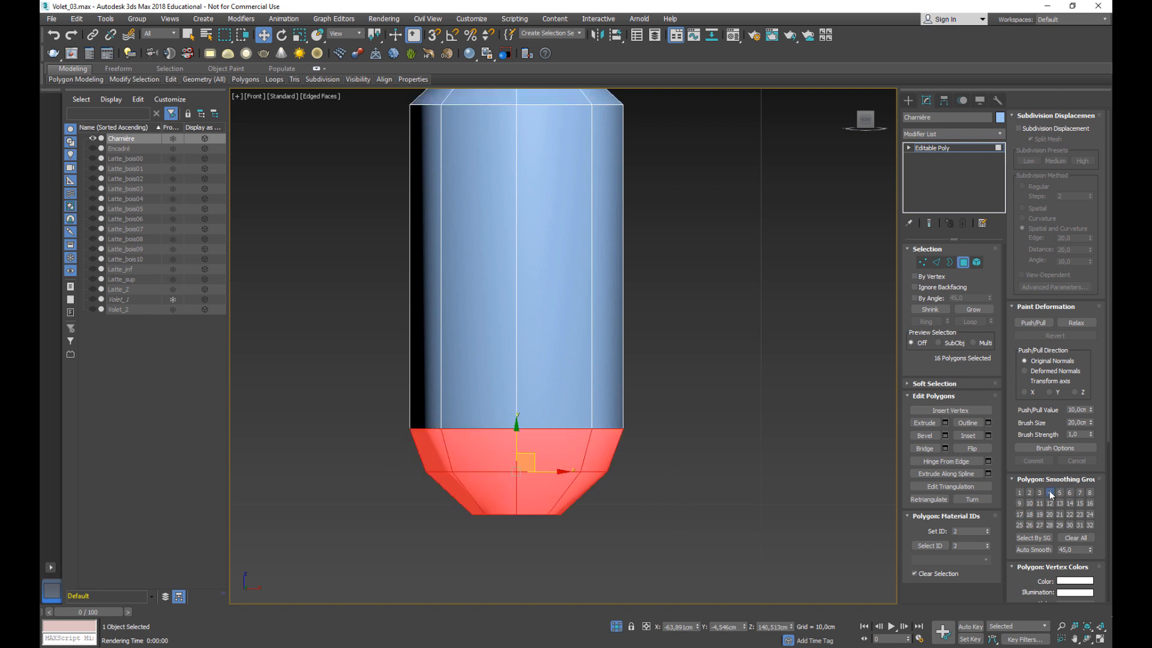
{"action": "left_click", "coordinate": [1059, 493]}
Select the hinge pin's bottom and top cap polygons in turn to check their smoothing groups.
{"action": "mouse_move", "coordinate": [504, 503]}
{"action": "middle_mouse_down", "text": "alt"}
{"action": "mouse_move", "coordinate": [510, 465]}
{"action": "mouse_move", "coordinate": [512, 498]}
{"action": "middle_mouse_up", "text": "alt"}
{"action": "left_click", "coordinate": [514, 514]}
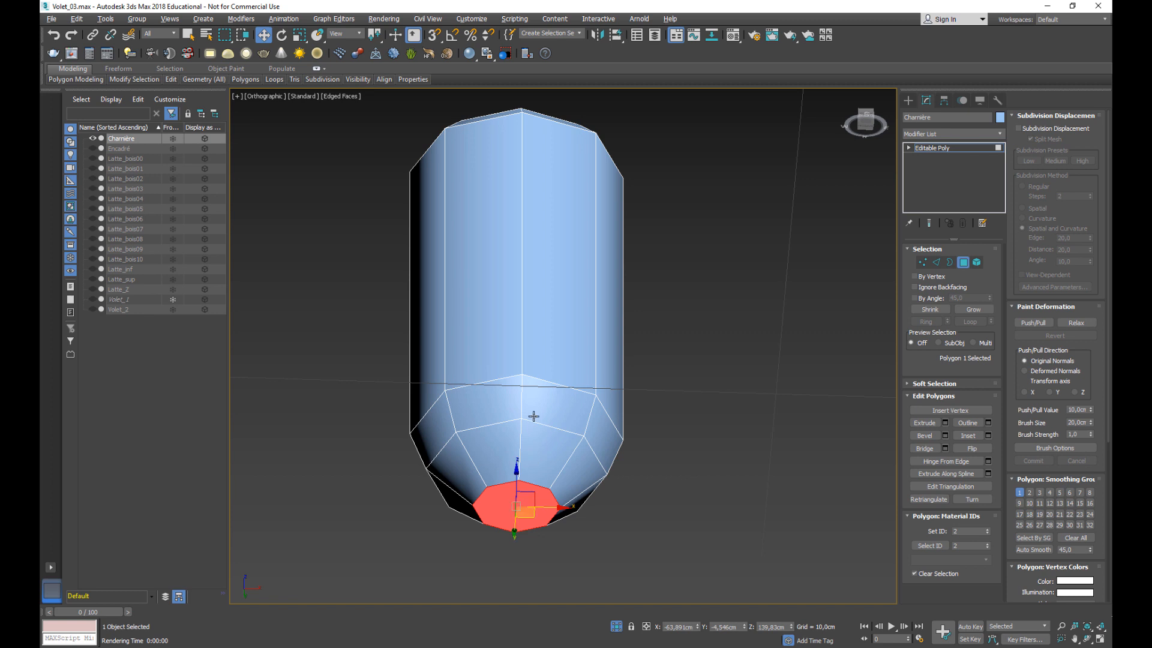
{"action": "middle_click_drag", "start_coordinate": [534, 415], "coordinate": [532, 353], "text": "alt"}
{"action": "left_click", "coordinate": [532, 278]}
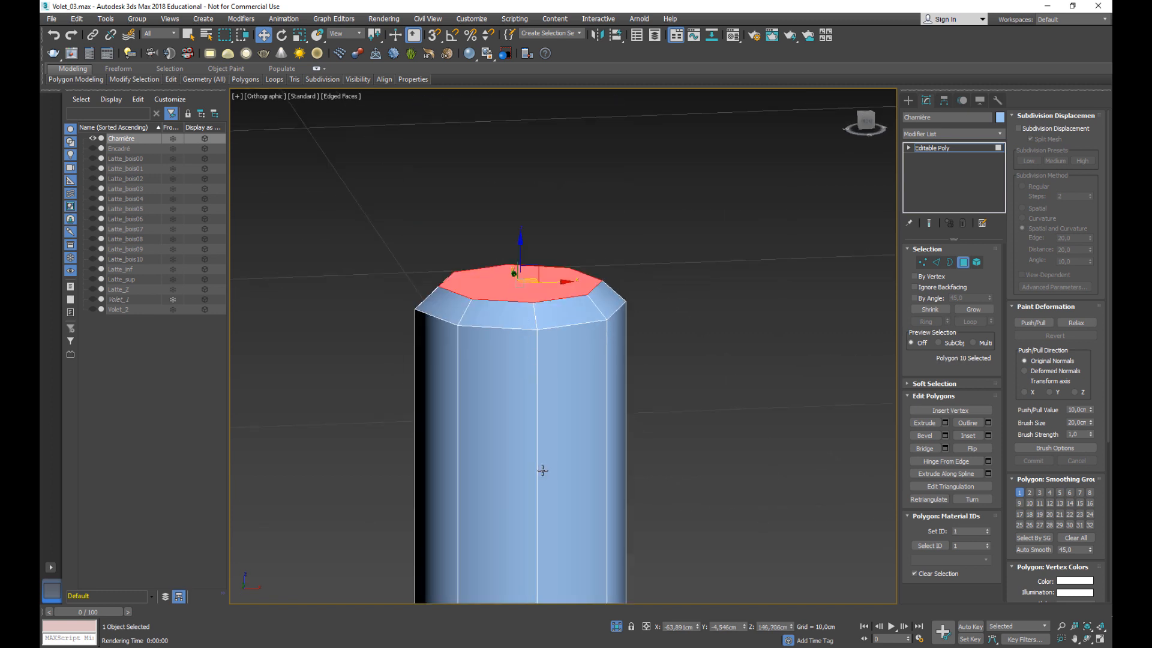
Test-render the whole hinge pin in the front view to check the shading of its bevels.
{"action": "middle_click_drag", "start_coordinate": [542, 471], "coordinate": [489, 295]}
{"action": "key", "text": "f"}
{"action": "scroll", "coordinate": [490, 301], "scroll_direction": "down", "scroll_amount": 5}
{"action": "scroll", "coordinate": [490, 302], "scroll_direction": "down", "scroll_amount": 5}
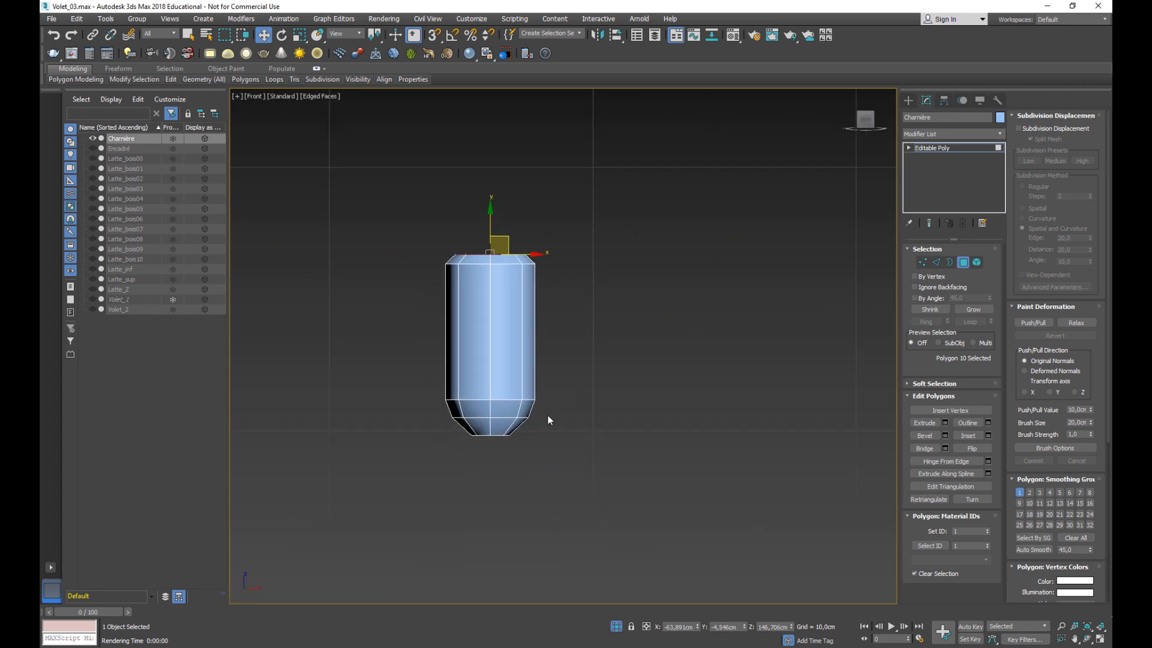
{"action": "key", "text": "shift+q"}
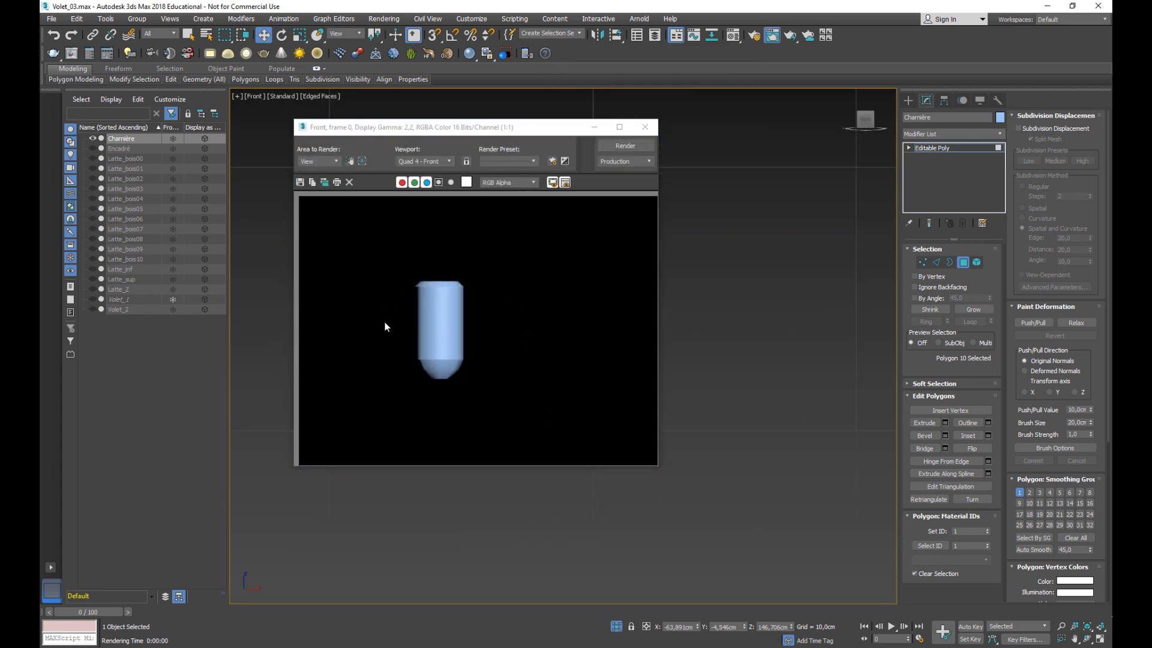
{"action": "left_click", "coordinate": [645, 127]}
{"action": "middle_click_drag", "start_coordinate": [507, 325], "coordinate": [504, 357]}
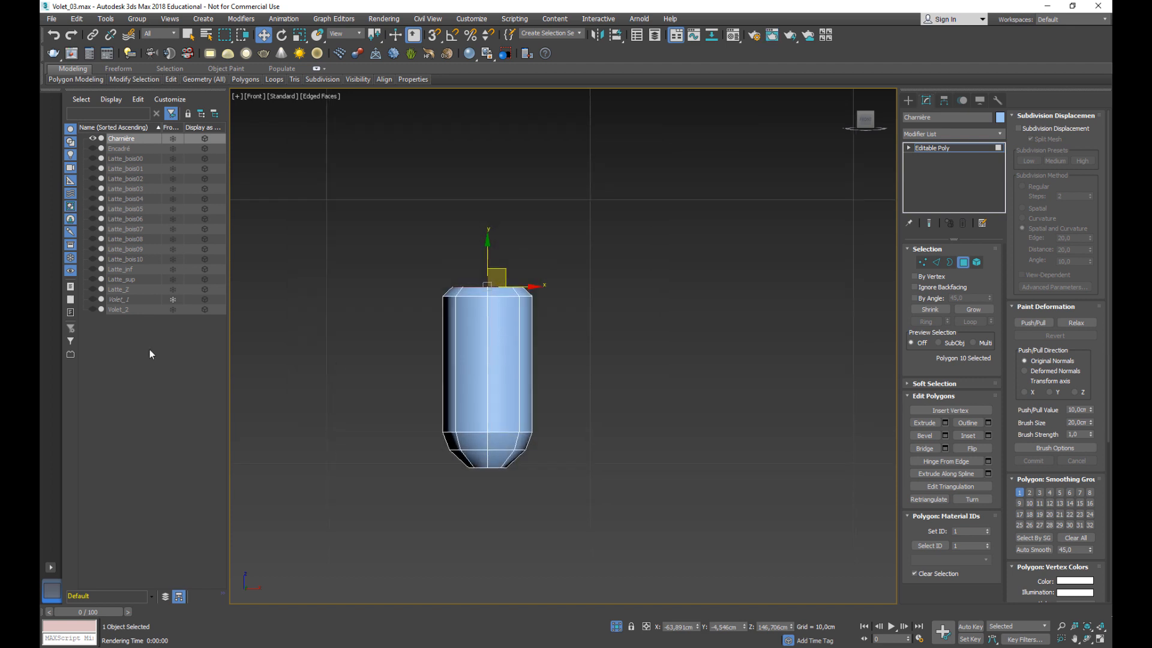
Show the Volet_1 reference image behind the hinge pin and leave polygon editing.
{"action": "left_click", "coordinate": [92, 299]}
{"action": "middle_click_drag", "start_coordinate": [500, 132], "coordinate": [477, 222]}
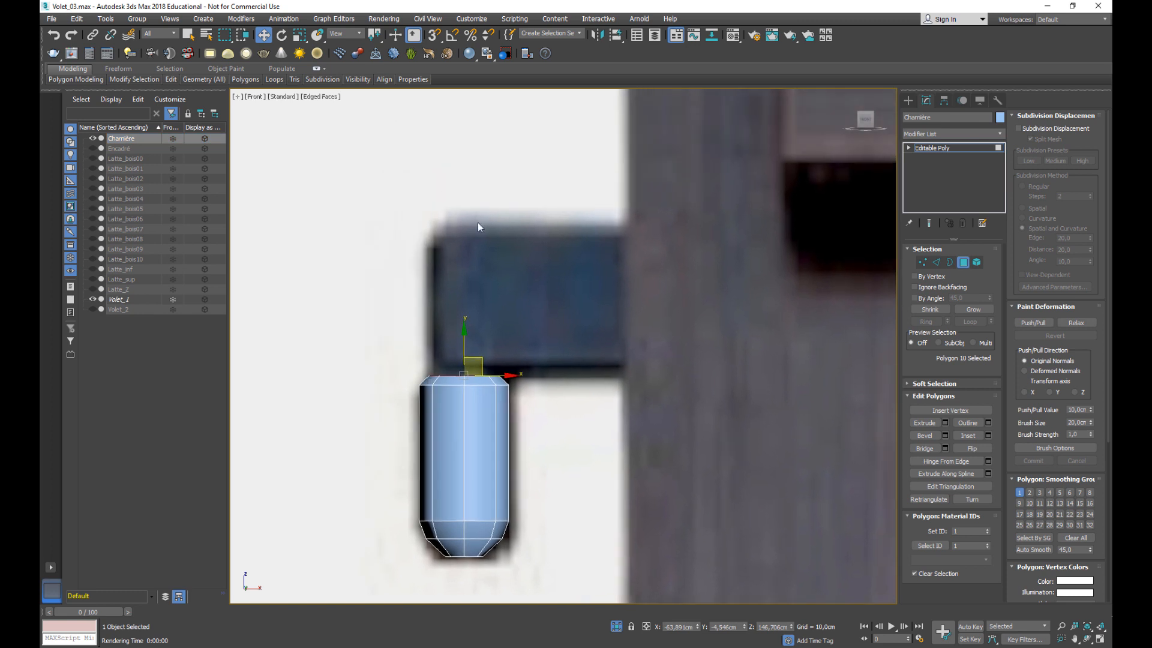
{"action": "left_click", "coordinate": [963, 262]}
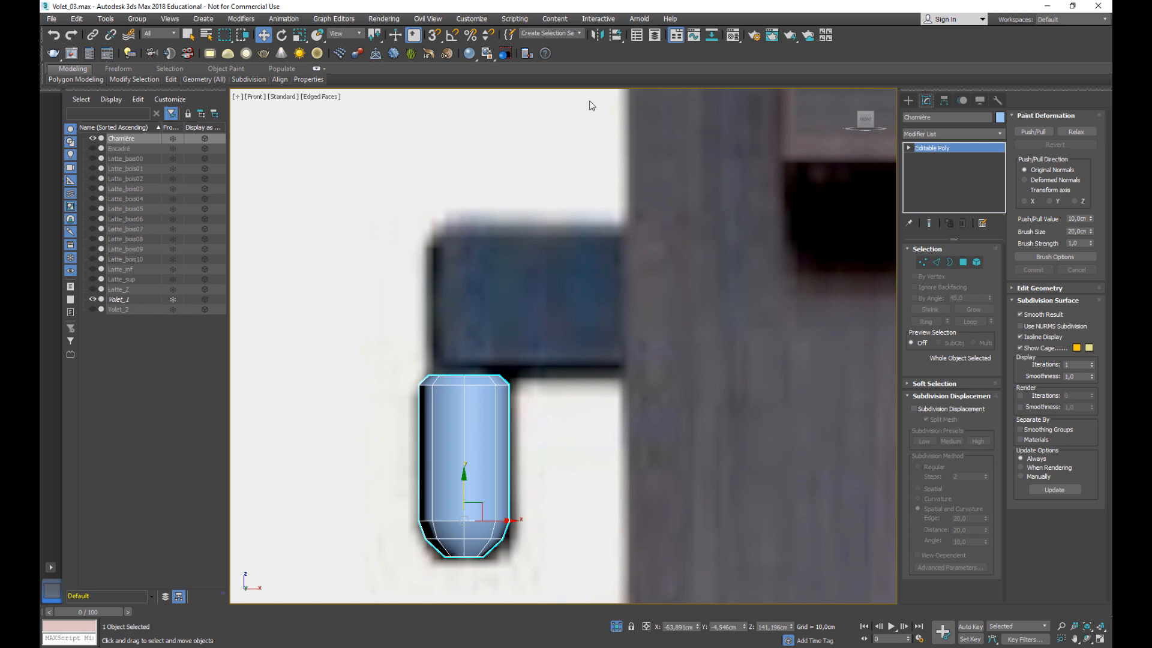
Mirror the hinge pin on the Y axis as a copy and move the copy up, just above the original.
{"action": "left_click", "coordinate": [603, 39]}
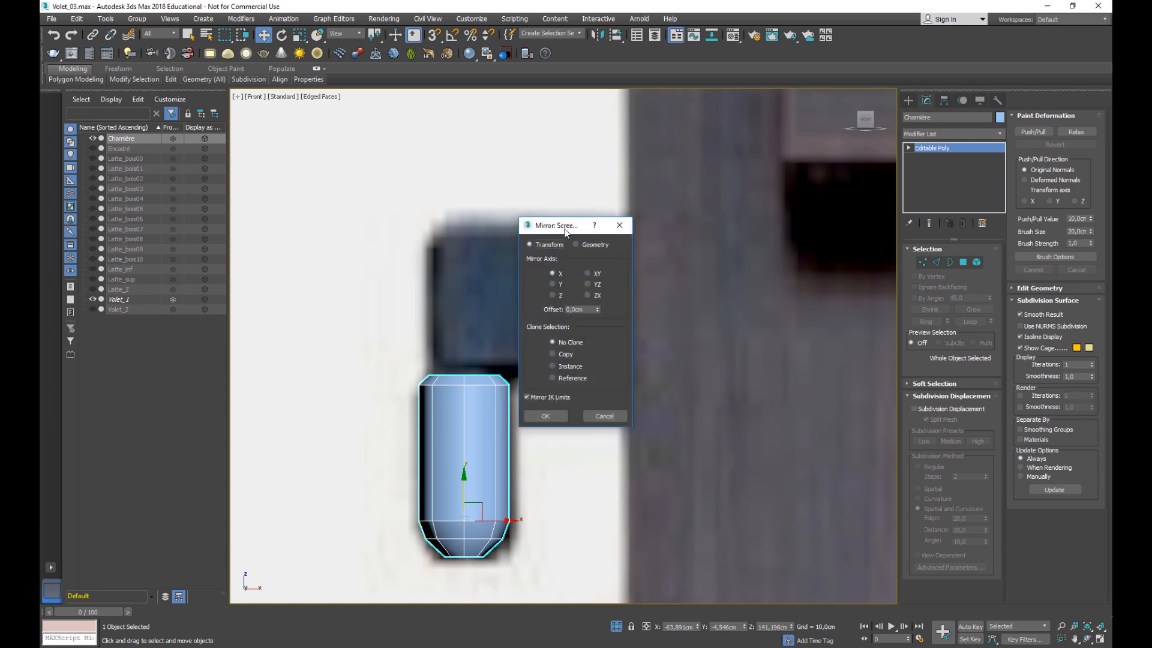
{"action": "left_click_drag", "start_coordinate": [564, 229], "coordinate": [680, 196]}
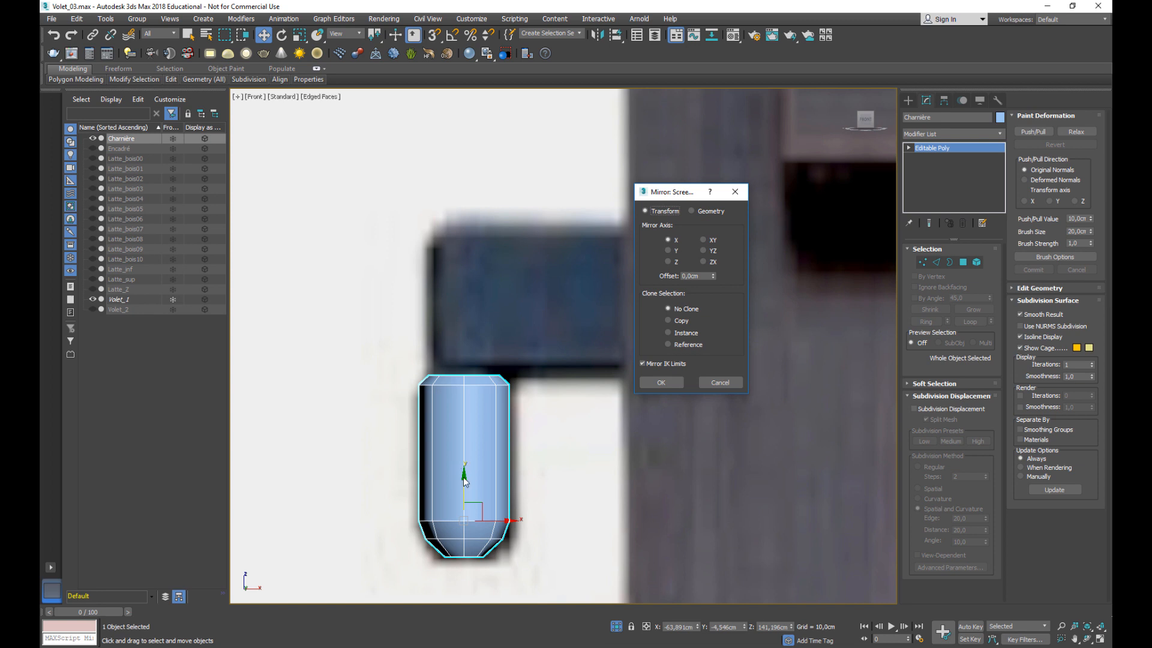
{"action": "left_click", "coordinate": [672, 251]}
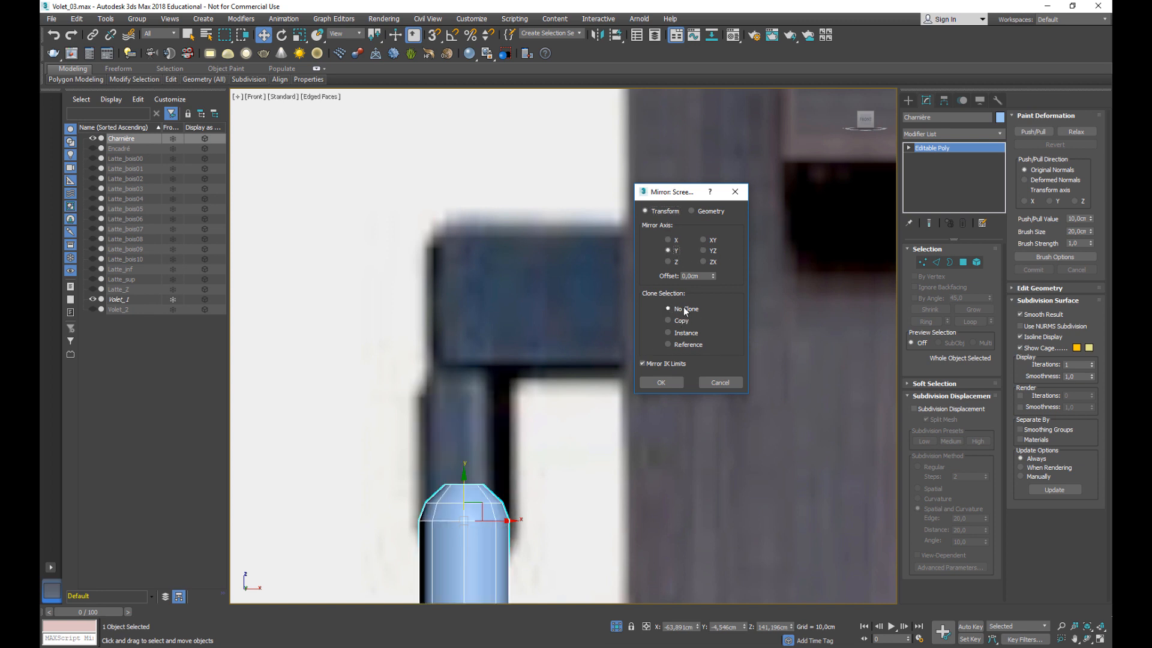
{"action": "left_click", "coordinate": [669, 322]}
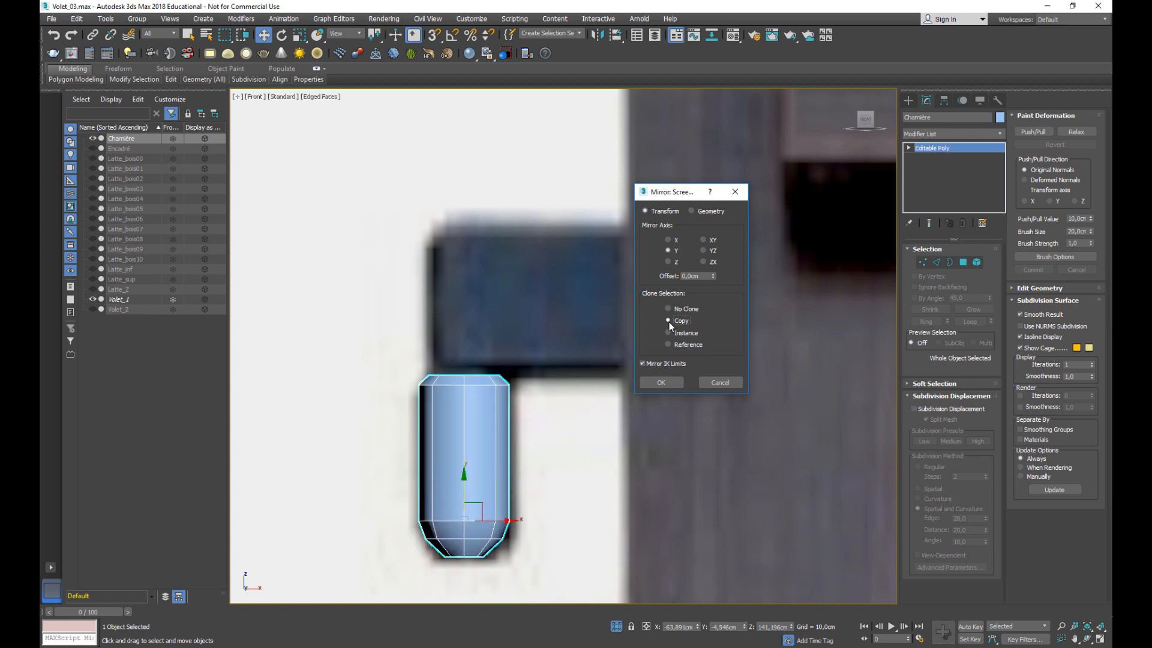
{"action": "left_click", "coordinate": [659, 383]}
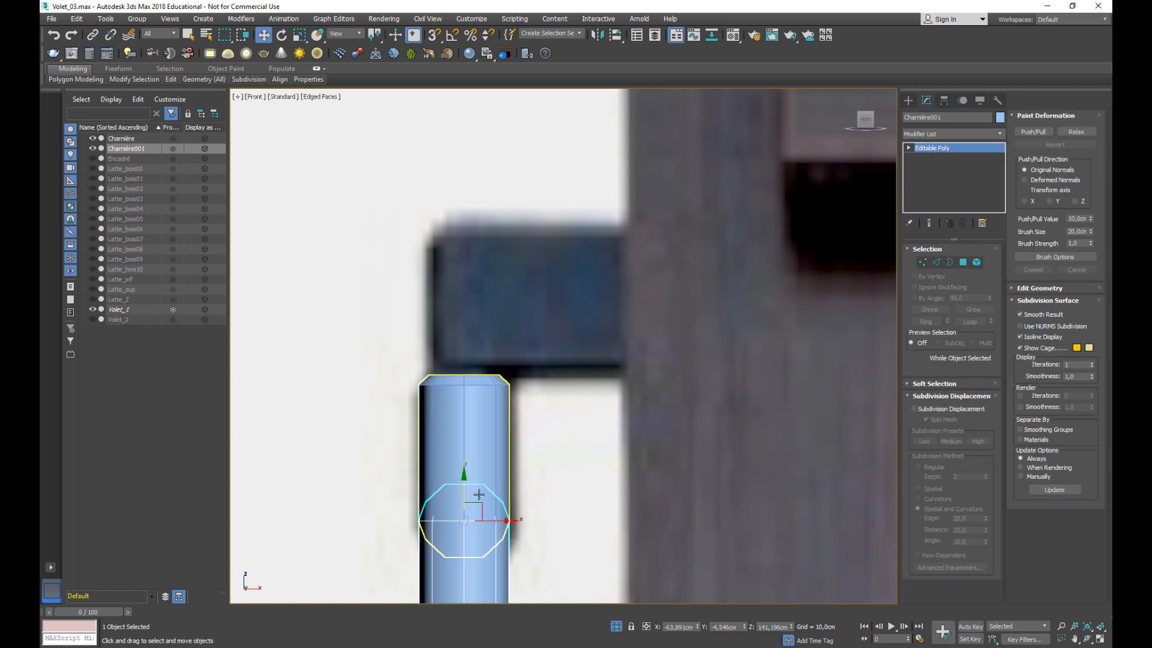
{"action": "left_click_drag", "start_coordinate": [486, 492], "coordinate": [501, 201]}
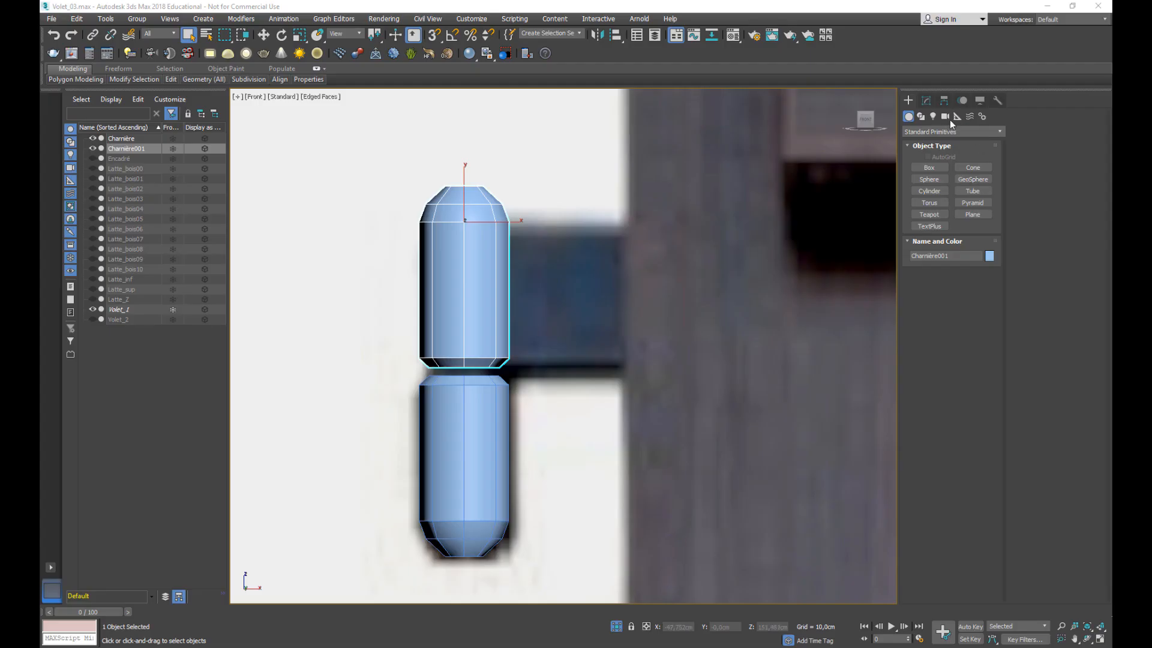
Select the upper pin's front side polygon nearest the hinge's metal strap and show it in the top view.
{"action": "left_click", "coordinate": [927, 101]}
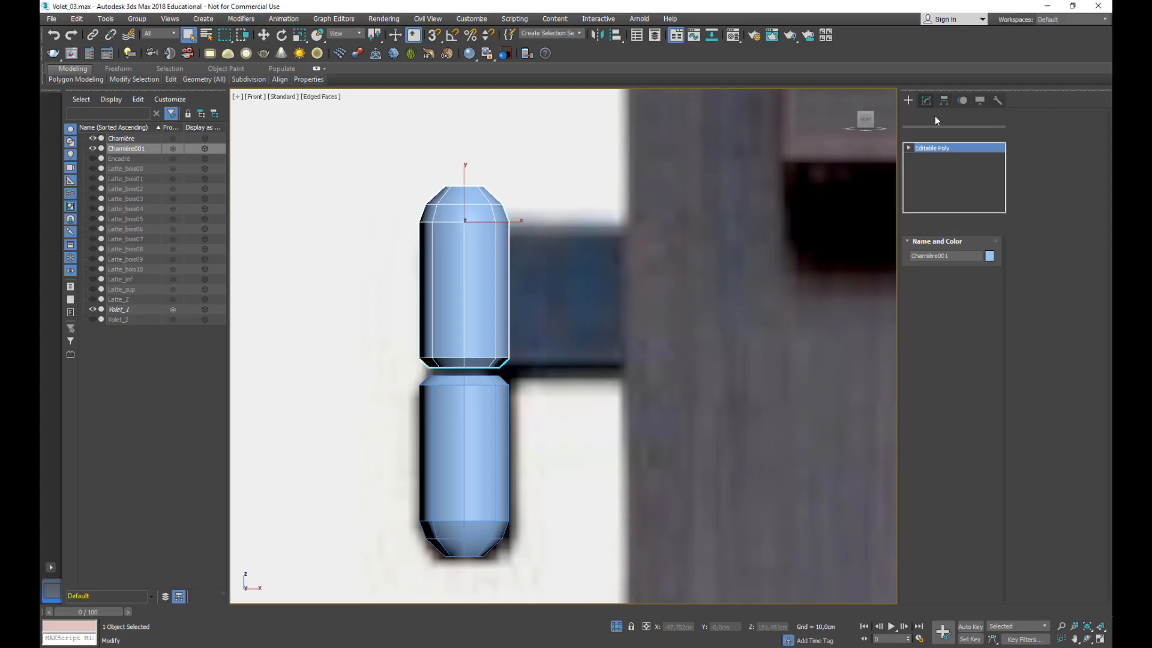
{"action": "left_click", "coordinate": [963, 262]}
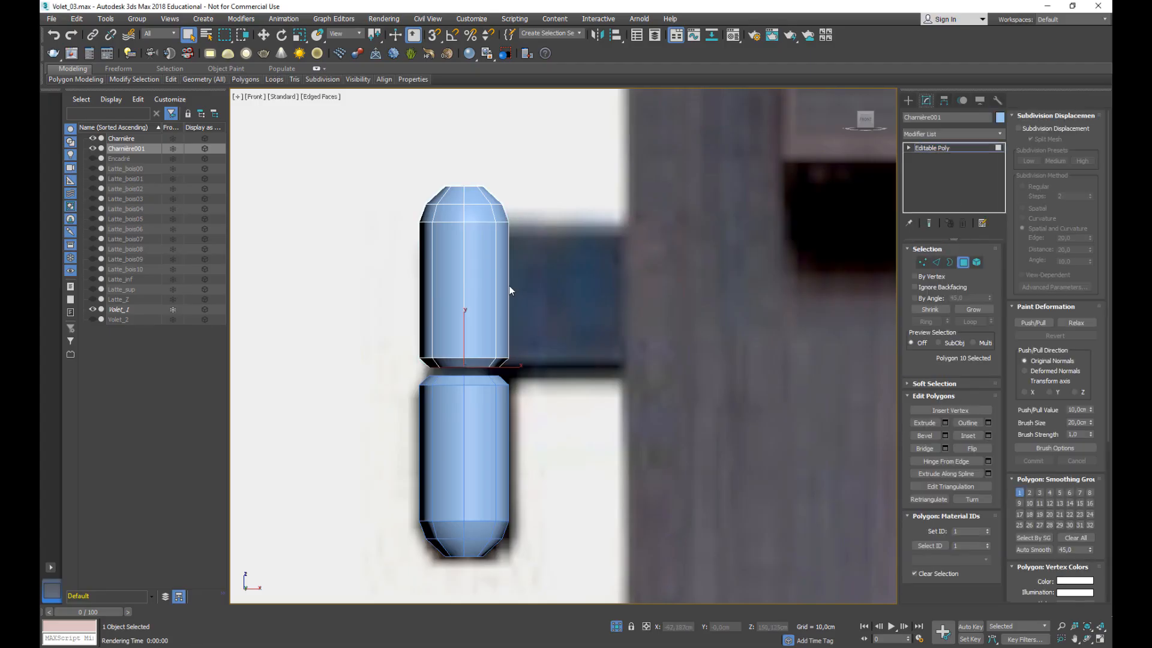
{"action": "left_click", "coordinate": [503, 288]}
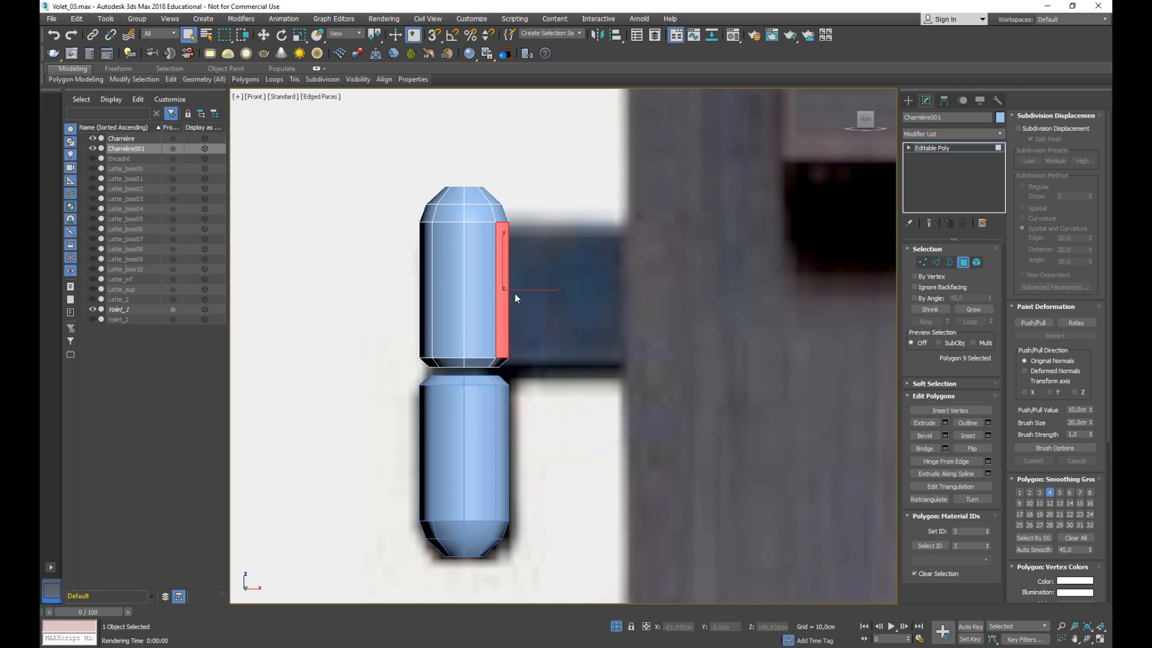
{"action": "key", "text": "t"}
{"action": "scroll", "coordinate": [499, 324], "scroll_direction": "up", "scroll_amount": 10}
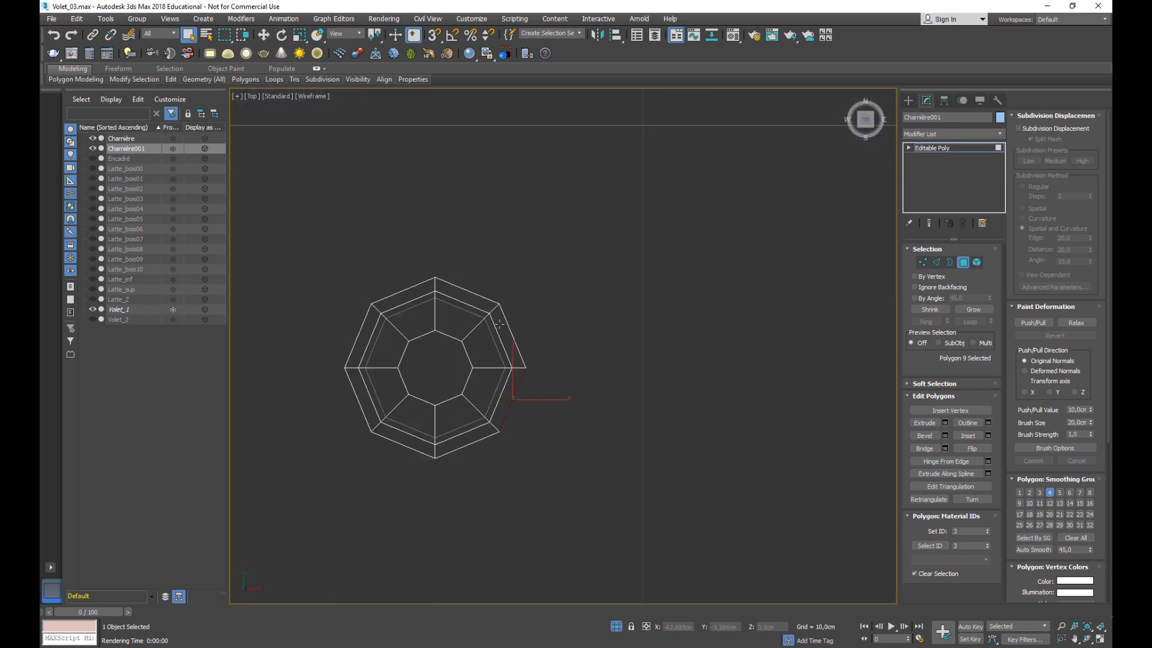
{"action": "left_click", "coordinate": [945, 424]}
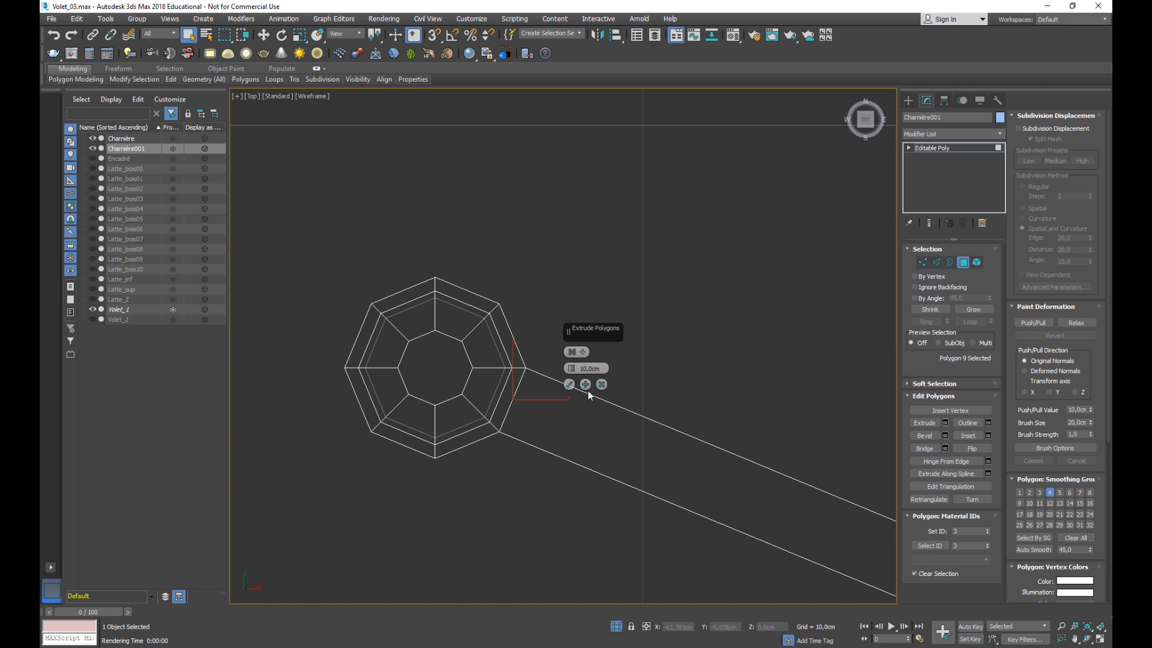
{"action": "left_click", "coordinate": [602, 385]}
{"action": "key", "text": "ctrl+z"}
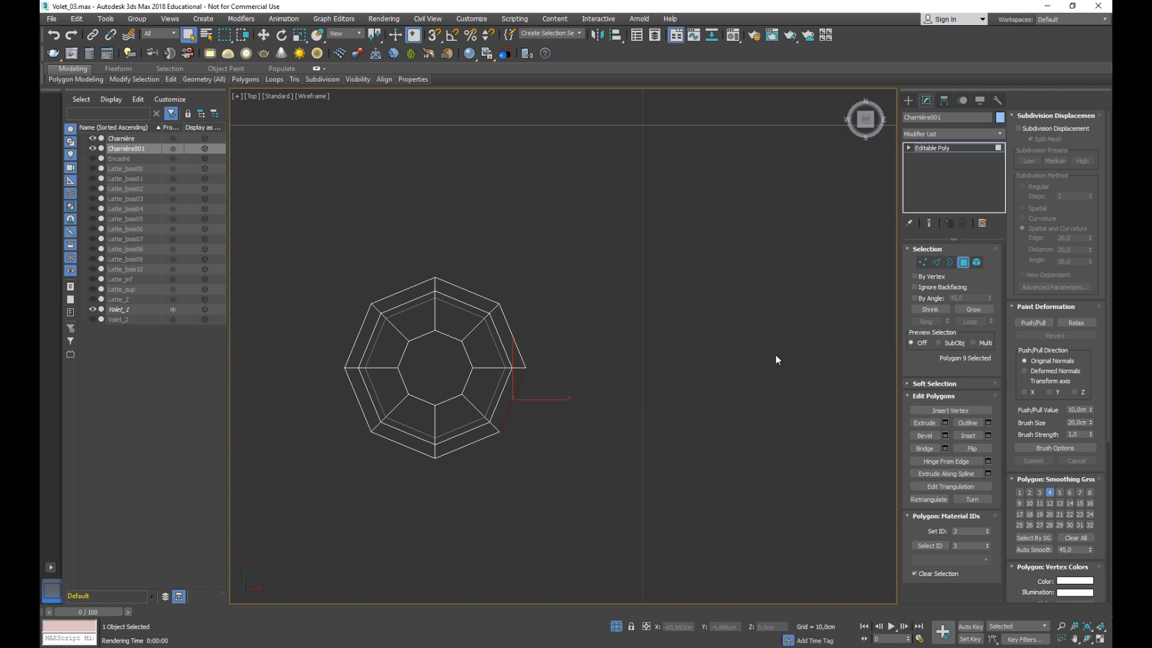
Leave polygon editing, select both hinge pins and unhide the Encadré frame in the top view.
{"action": "left_click", "coordinate": [963, 262]}
{"action": "scroll", "coordinate": [504, 384], "scroll_direction": "down", "scroll_amount": 3}
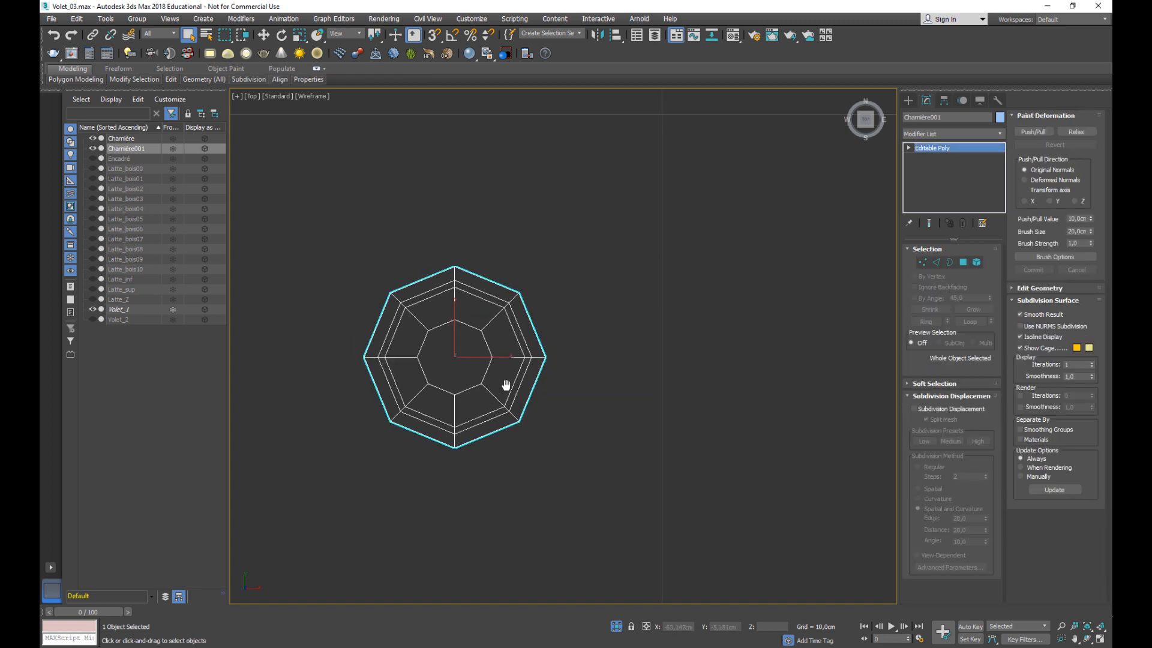
{"action": "left_click", "coordinate": [132, 140], "text": "ctrl"}
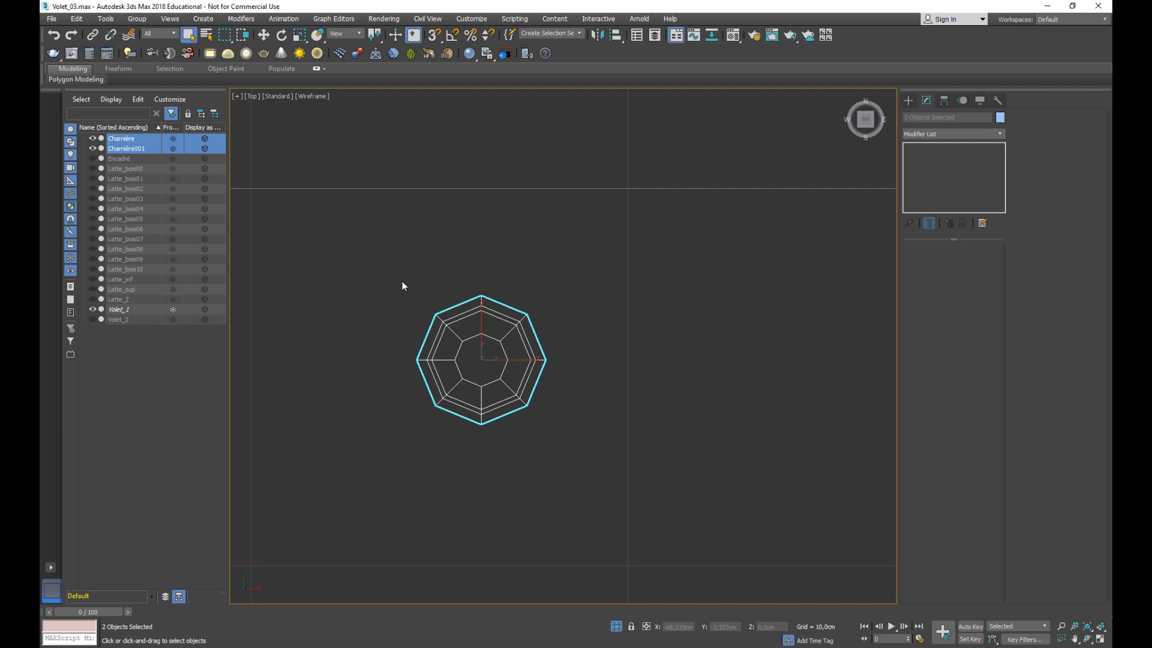
{"action": "key", "text": "w"}
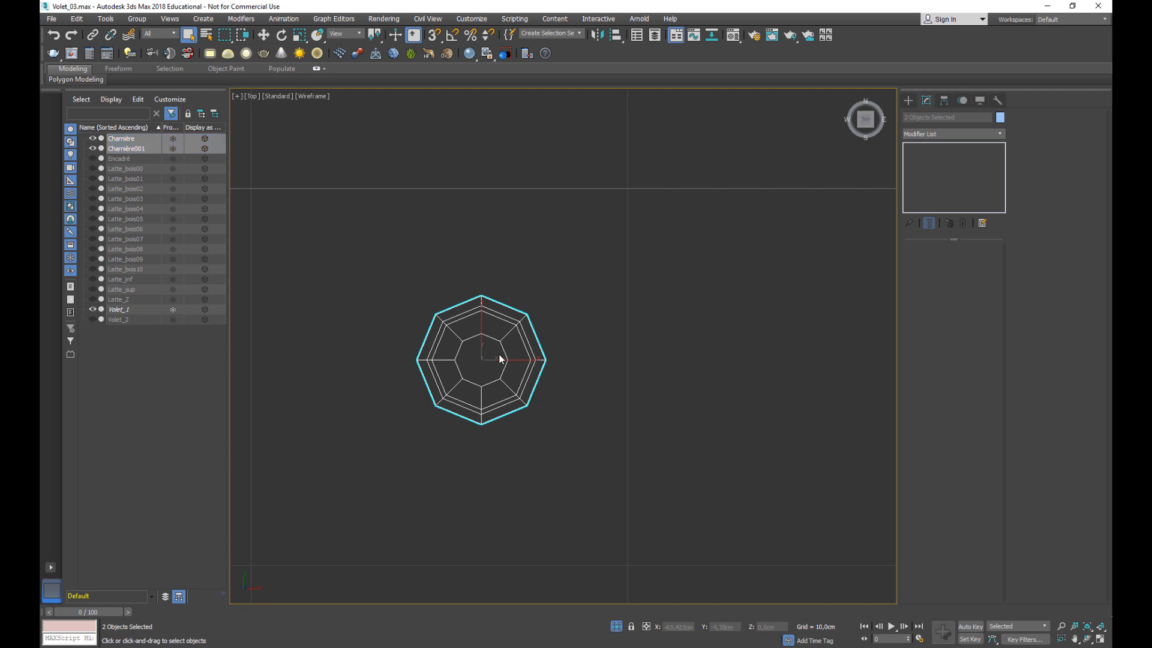
{"action": "middle_click_drag", "start_coordinate": [487, 332], "coordinate": [431, 364]}
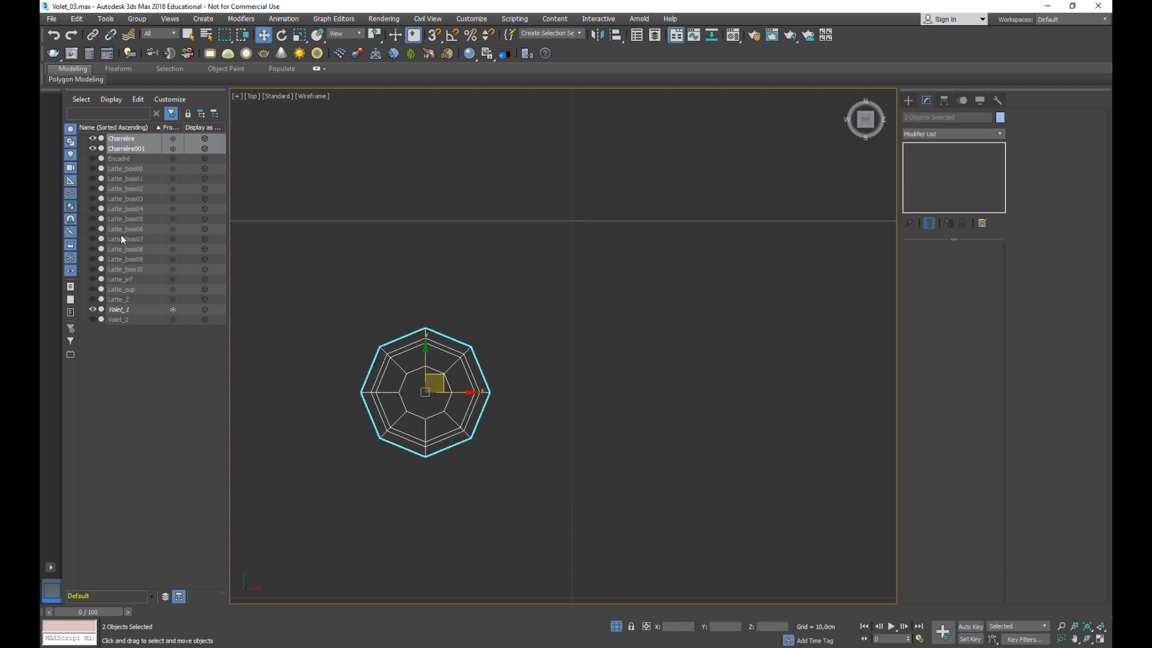
{"action": "left_click", "coordinate": [94, 158]}
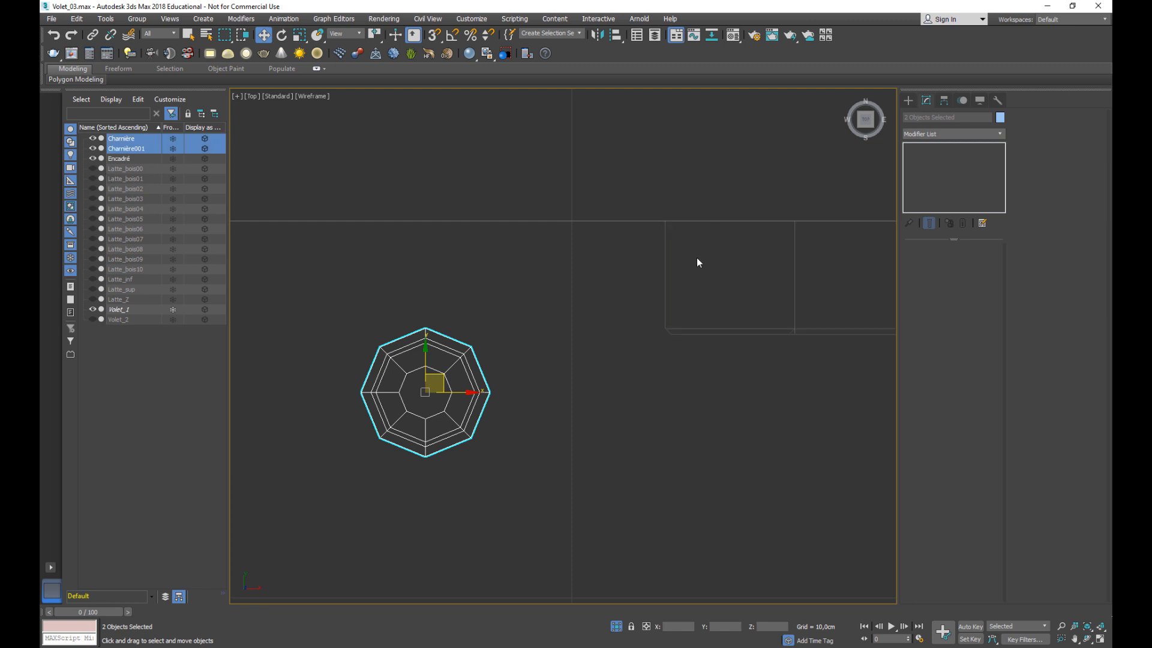
Move both pins along Y level with the Encadré frame and rotate them about 23° around Z so a flat side faces it.
{"action": "left_click_drag", "start_coordinate": [427, 359], "coordinate": [429, 256]}
{"action": "middle_click_drag", "start_coordinate": [432, 303], "coordinate": [430, 363]}
{"action": "right_click", "coordinate": [428, 351]}
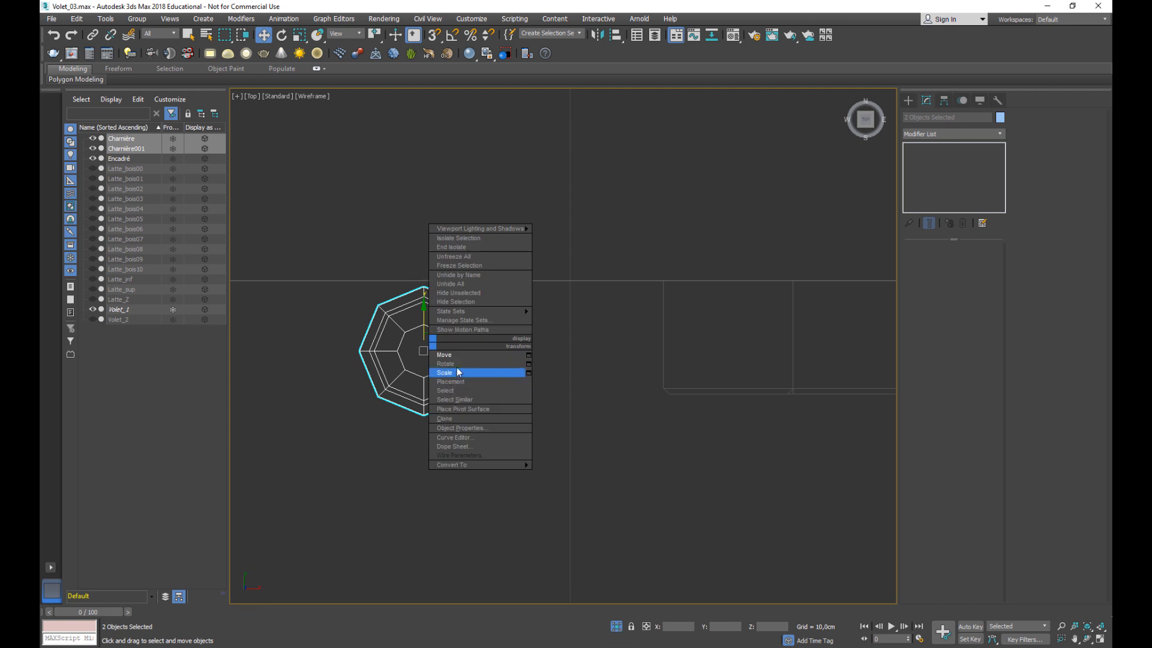
{"action": "left_click", "coordinate": [450, 364]}
{"action": "left_click_drag", "start_coordinate": [462, 373], "coordinate": [470, 347]}
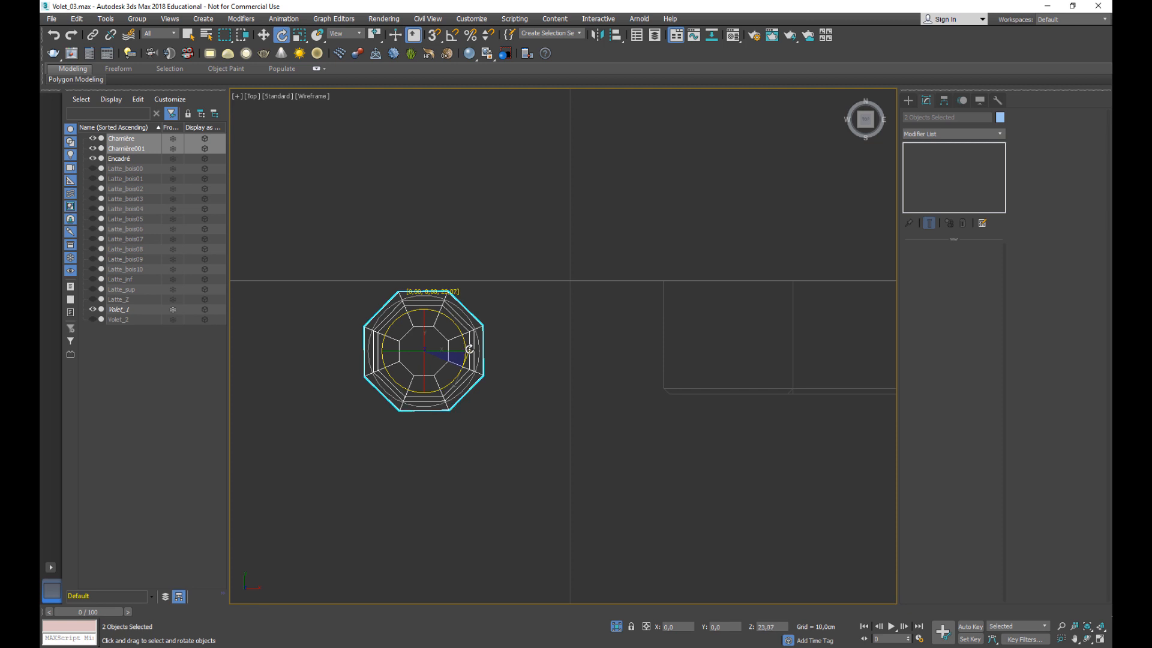
{"action": "right_click", "coordinate": [481, 394]}
{"action": "left_click", "coordinate": [498, 406]}
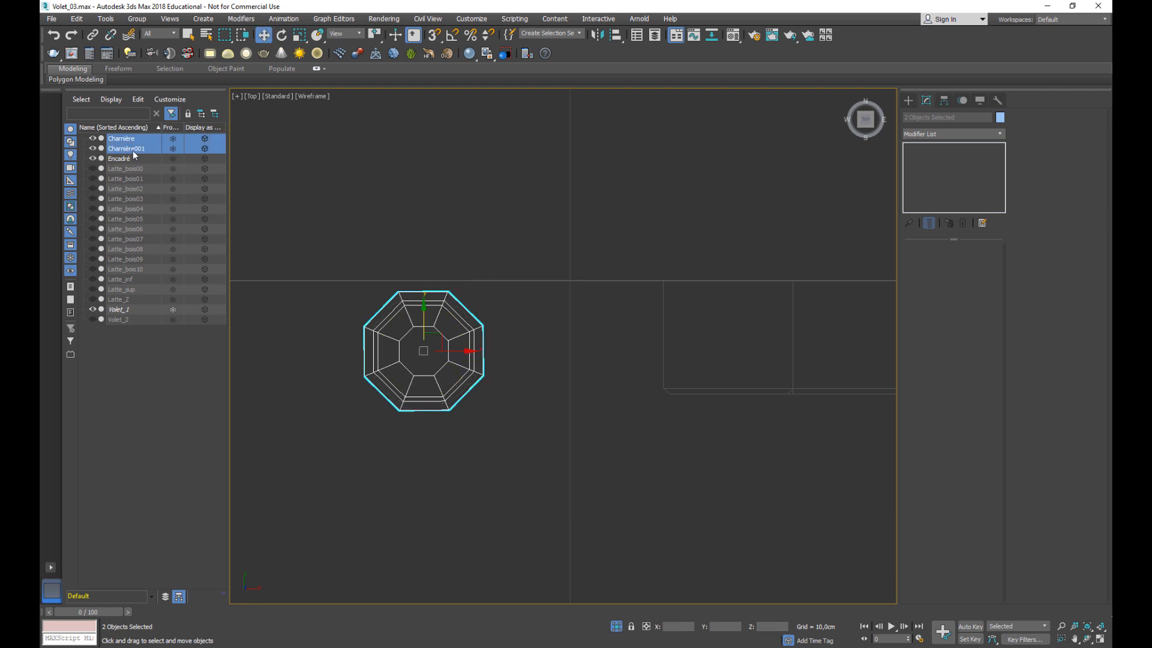
Extrude the upper pin's side polygon facing the frame until it reaches the frame's edge.
{"action": "left_click", "coordinate": [296, 305]}
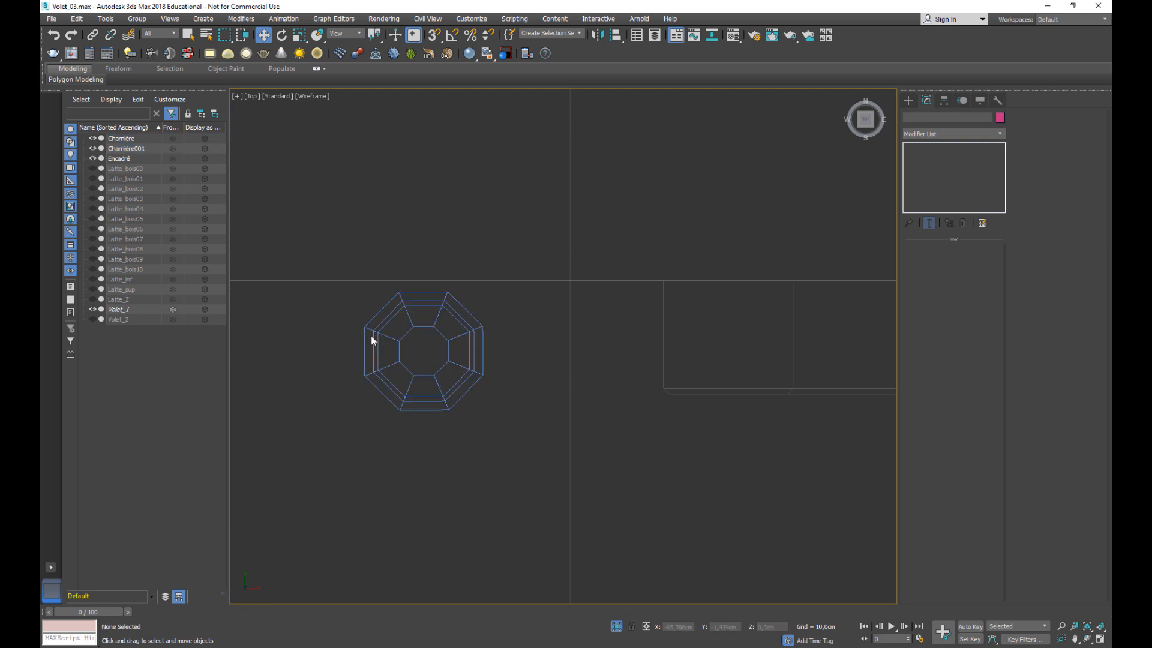
{"action": "left_click", "coordinate": [418, 324]}
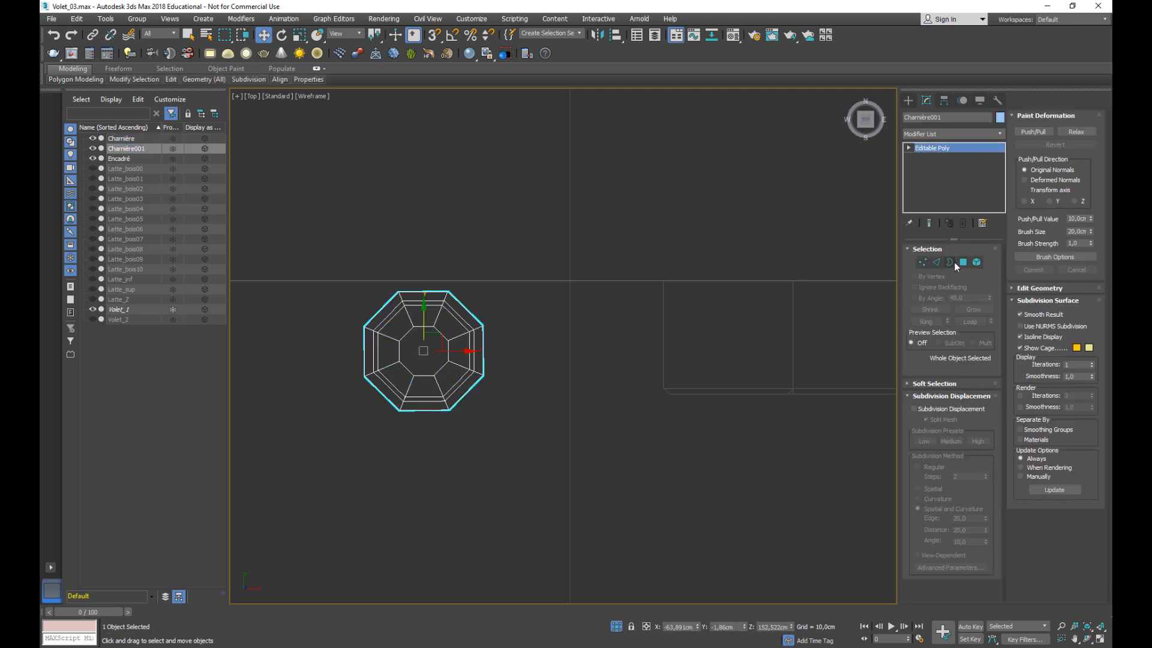
{"action": "left_click", "coordinate": [962, 263]}
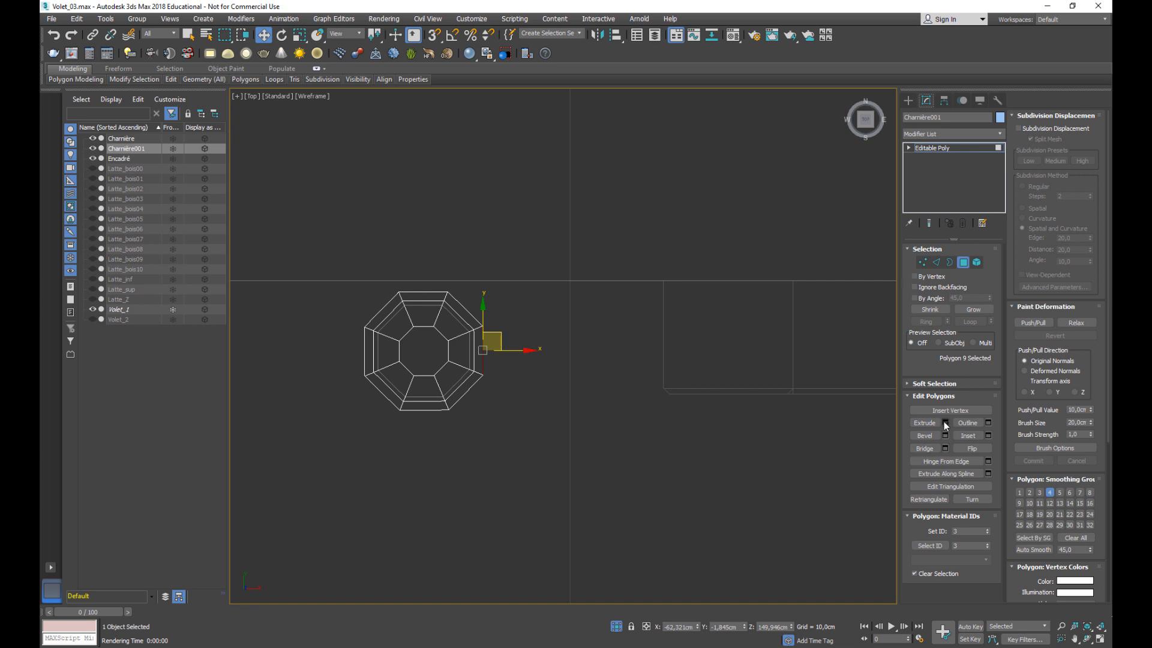
{"action": "left_click", "coordinate": [946, 423]}
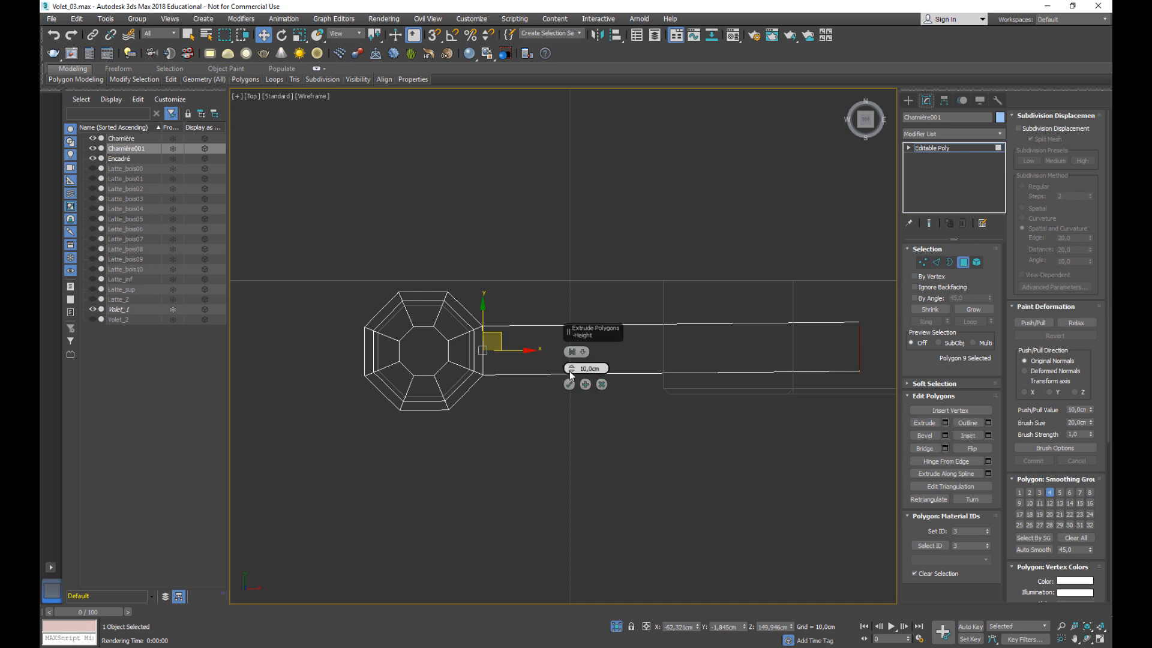
{"action": "left_click_drag", "start_coordinate": [571, 371], "coordinate": [569, 566]}
{"action": "left_click", "coordinate": [569, 384]}
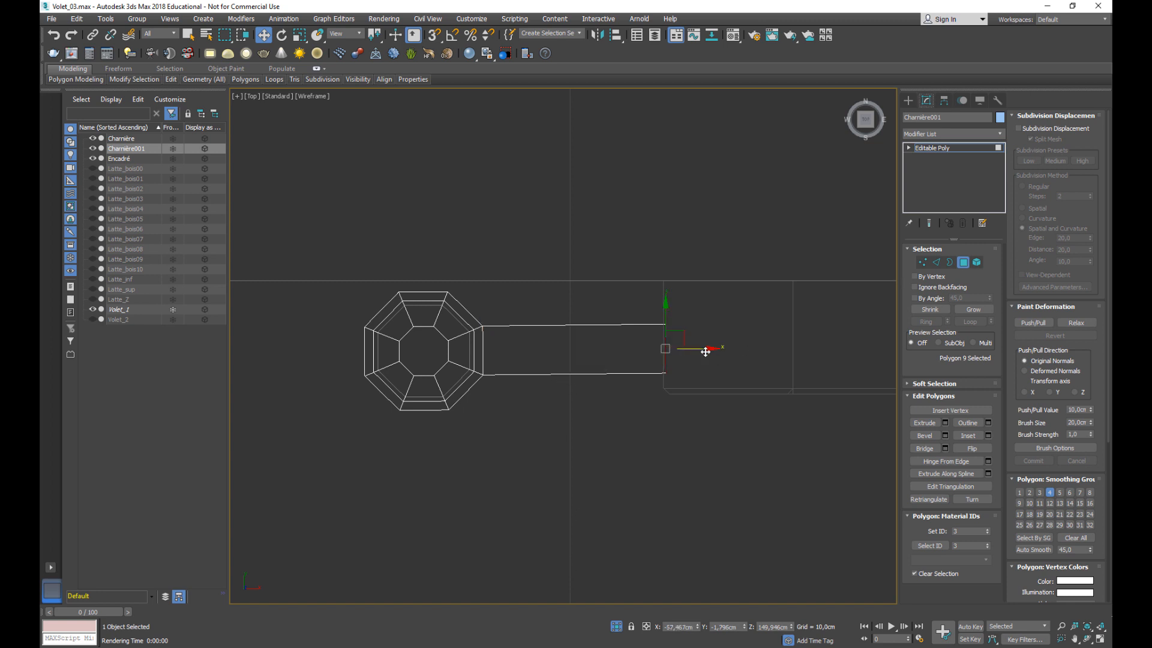
{"action": "left_click_drag", "start_coordinate": [705, 353], "coordinate": [704, 353]}
{"action": "left_click", "coordinate": [962, 262]}
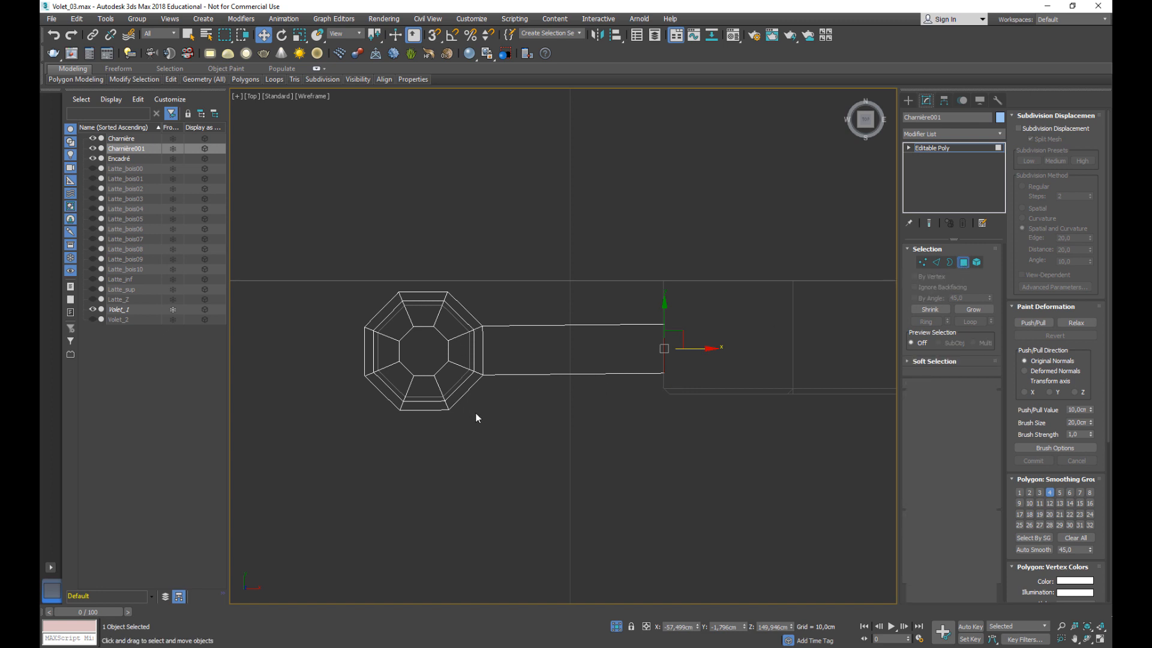
Rotate both hinge parts together about -0.68° around Z to straighten the extruded strap.
{"action": "left_click", "coordinate": [423, 376], "text": "ctrl"}
{"action": "right_click", "coordinate": [441, 399]}
{"action": "left_click", "coordinate": [441, 396]}
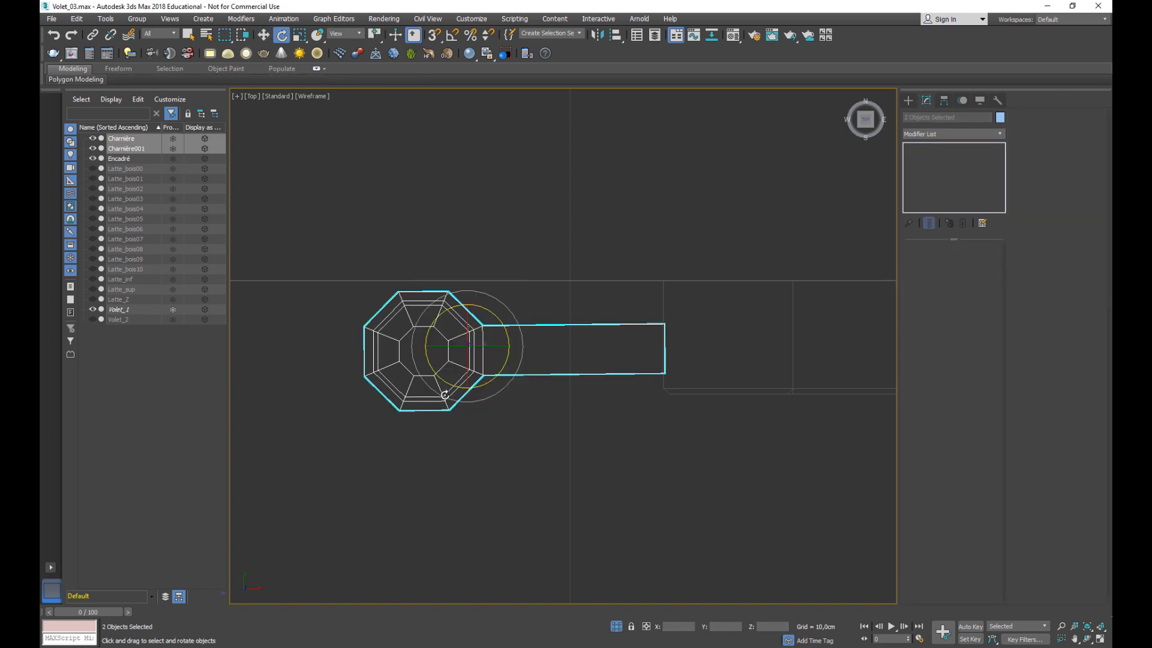
{"action": "left_click_drag", "start_coordinate": [505, 333], "coordinate": [506, 332]}
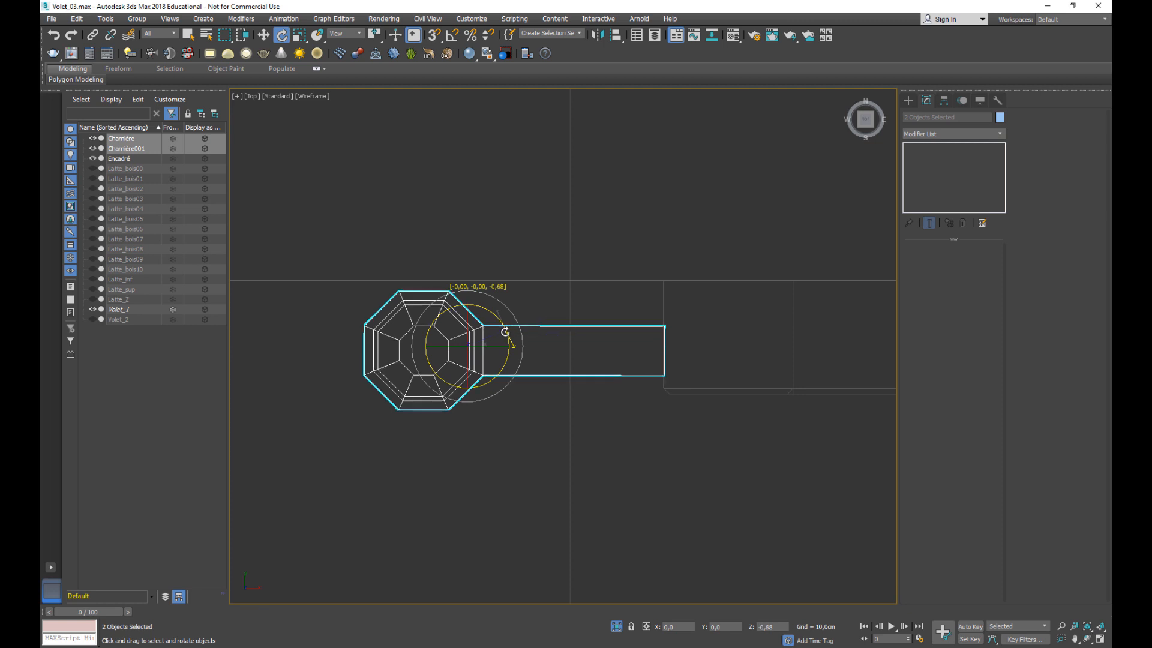
{"action": "right_click", "coordinate": [522, 420]}
{"action": "left_click", "coordinate": [543, 431]}
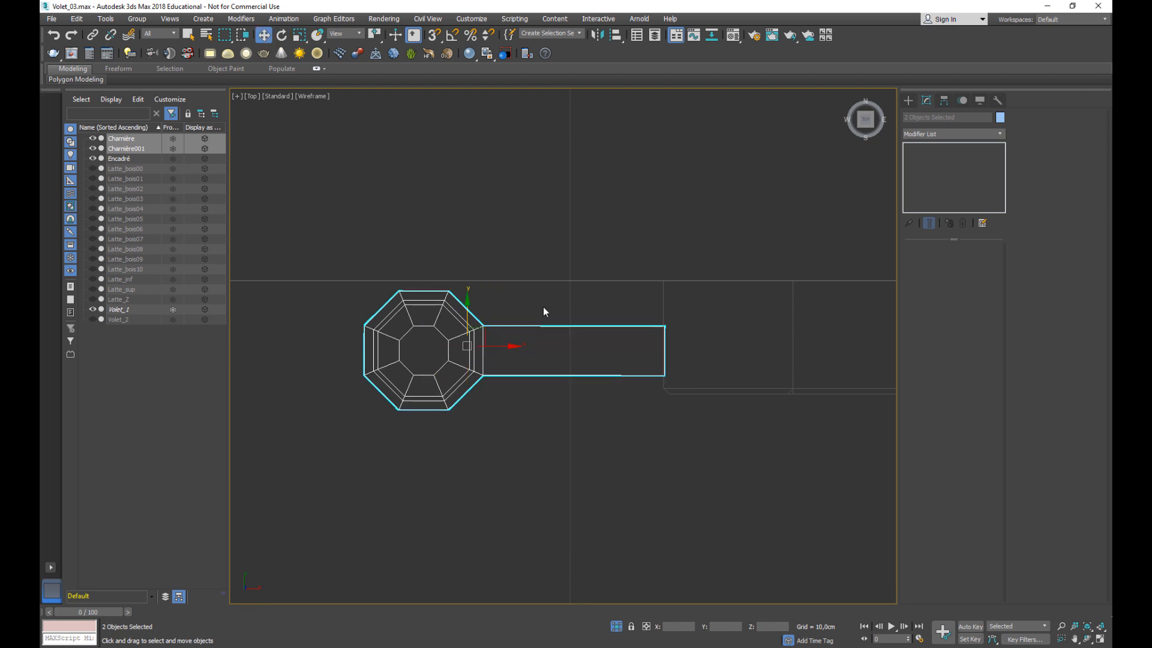
Attach the upper hinge part to the lower pin Charnière in the front view.
{"action": "key", "text": "f"}
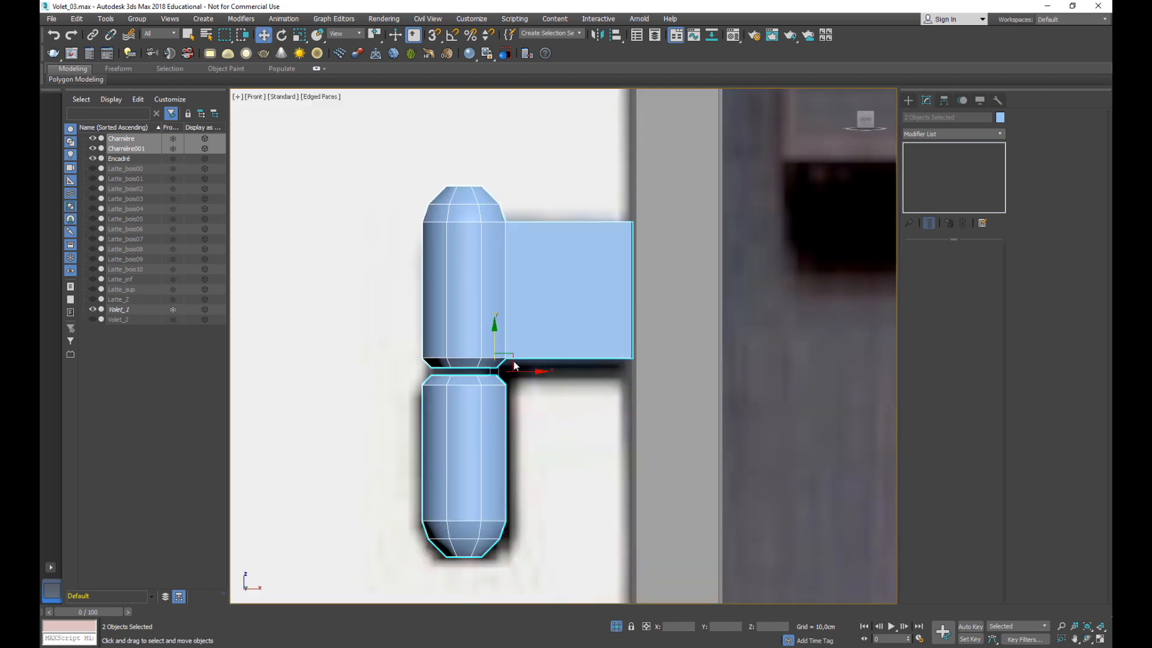
{"action": "left_click", "coordinate": [309, 382]}
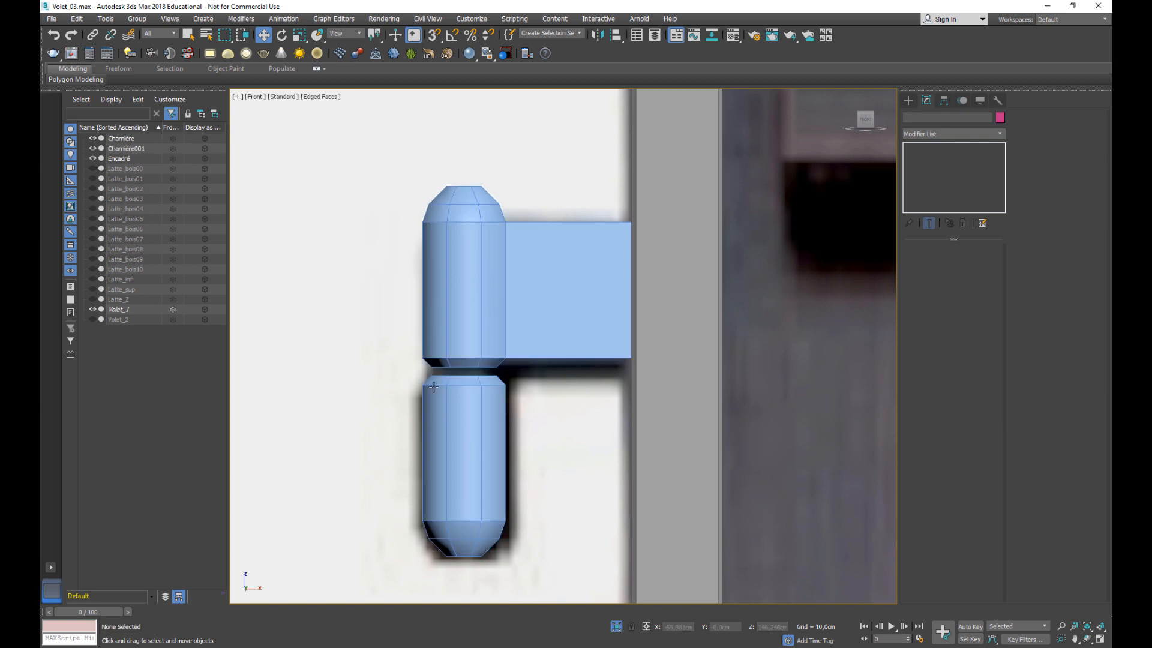
{"action": "left_click", "coordinate": [442, 326]}
{"action": "left_click", "coordinate": [453, 422]}
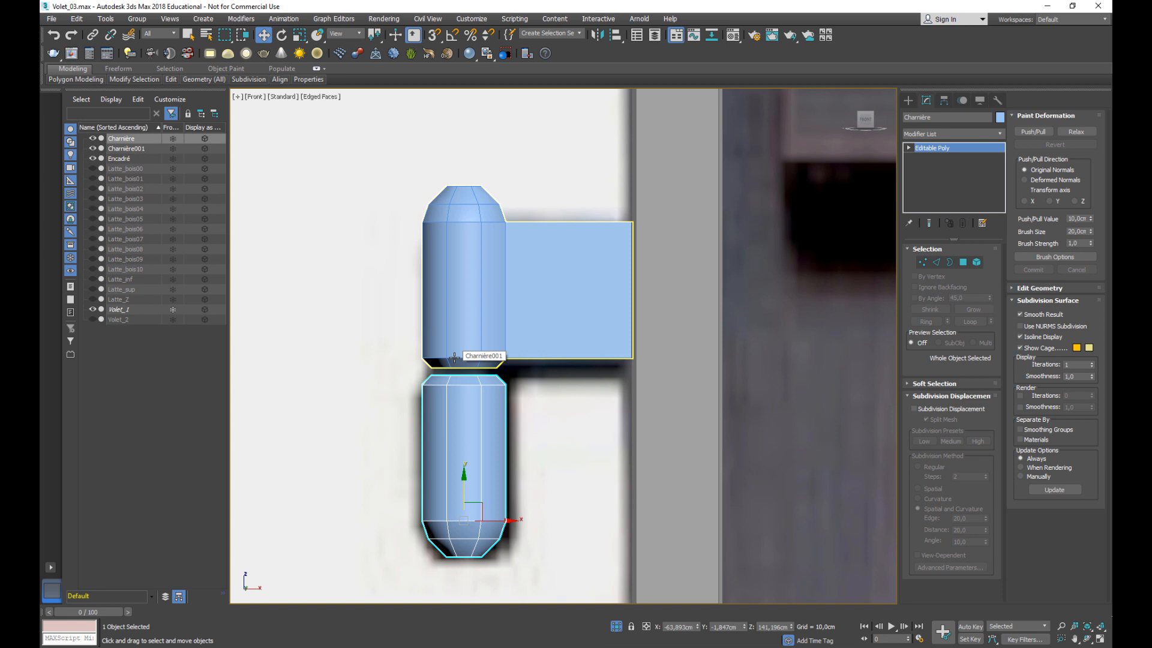
{"action": "mouse_move", "coordinate": [204, 80]}
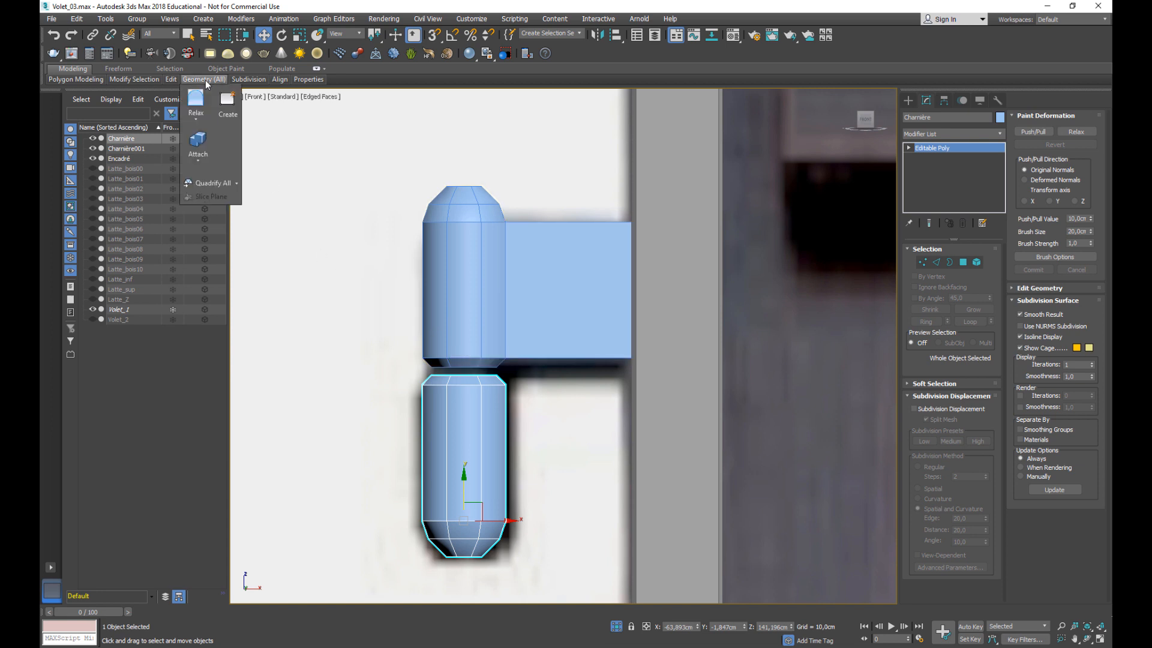
{"action": "left_click", "coordinate": [199, 140]}
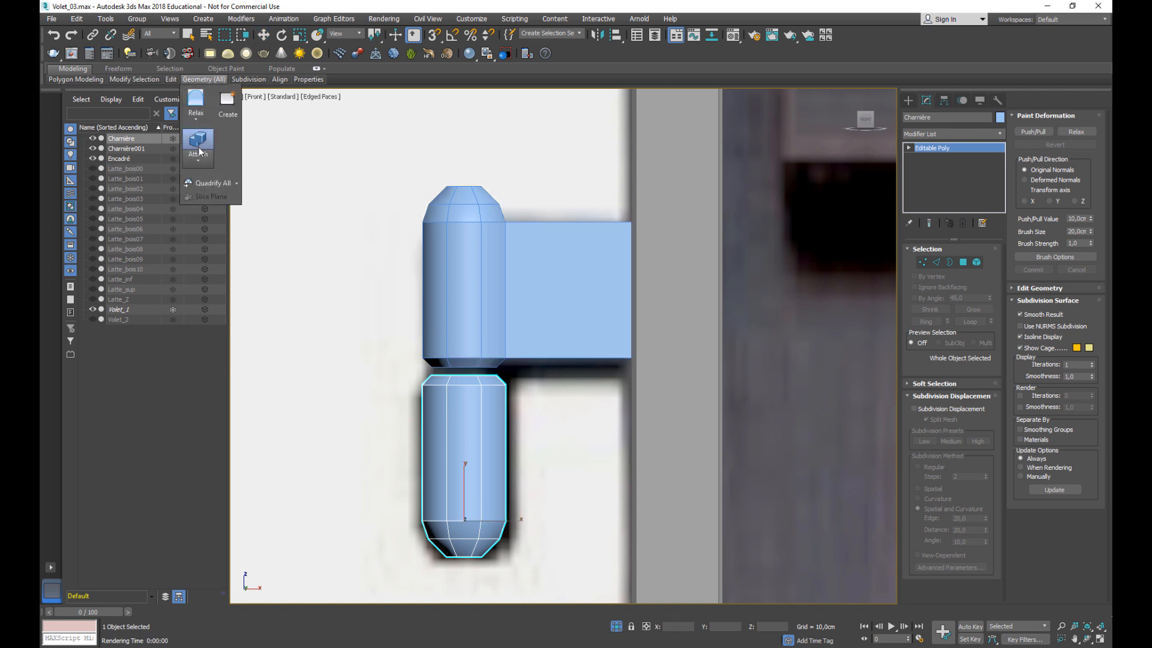
{"action": "left_click", "coordinate": [473, 315]}
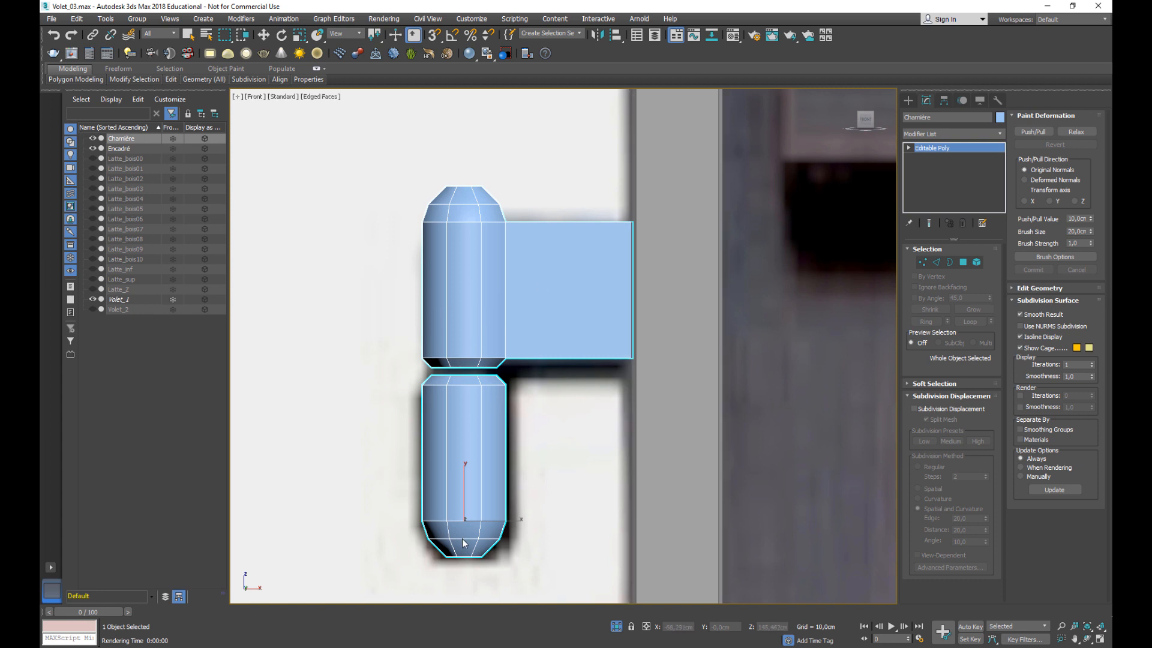
Select the lower and upper hinge parts in turn as elements to check how the attached object is divided.
{"action": "key", "text": "5"}
{"action": "key", "text": "w"}
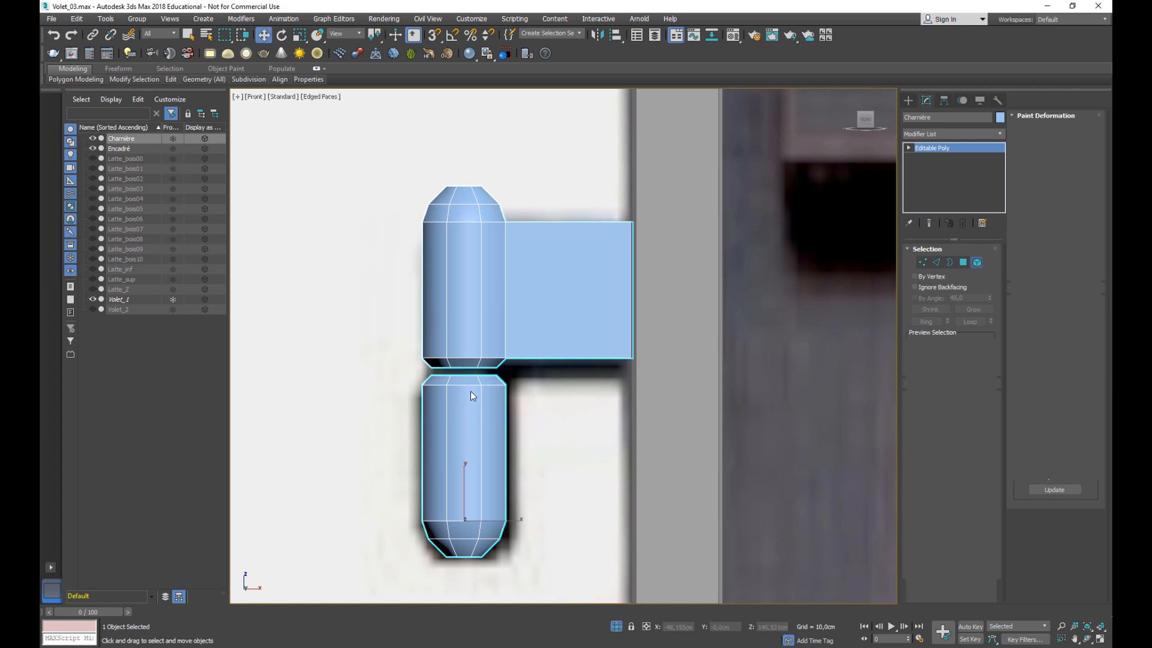
{"action": "left_click", "coordinate": [471, 392]}
{"action": "left_click", "coordinate": [481, 329]}
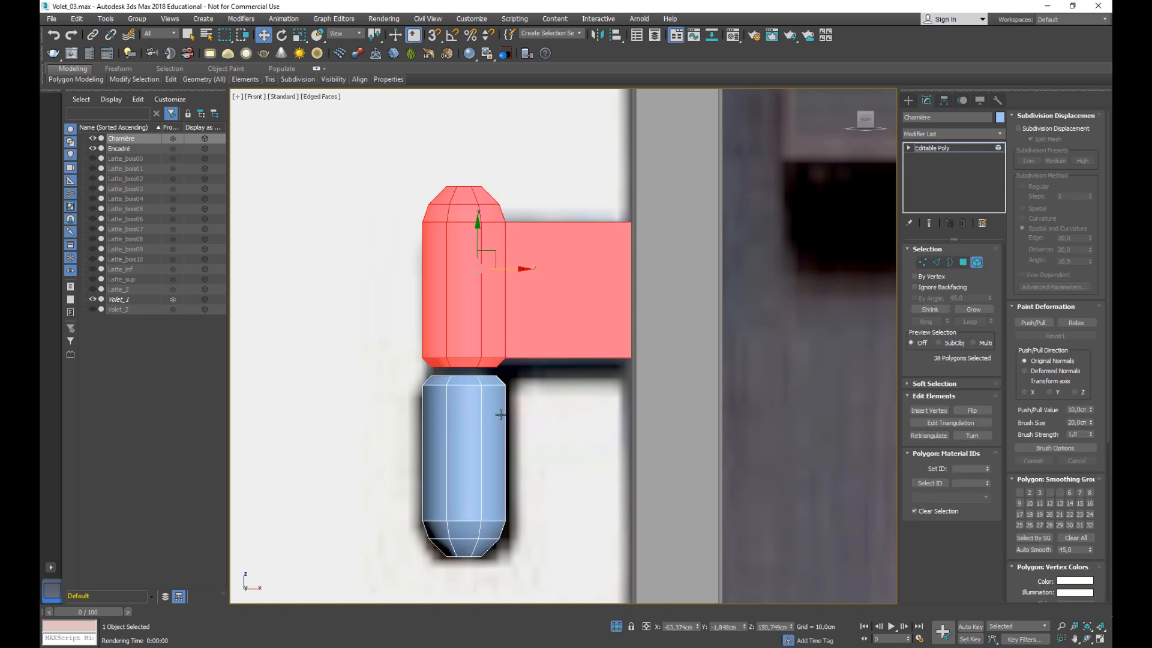
Select only the two facing end polygons in the gap between the upper and lower pins.
{"action": "left_click", "coordinate": [963, 262]}
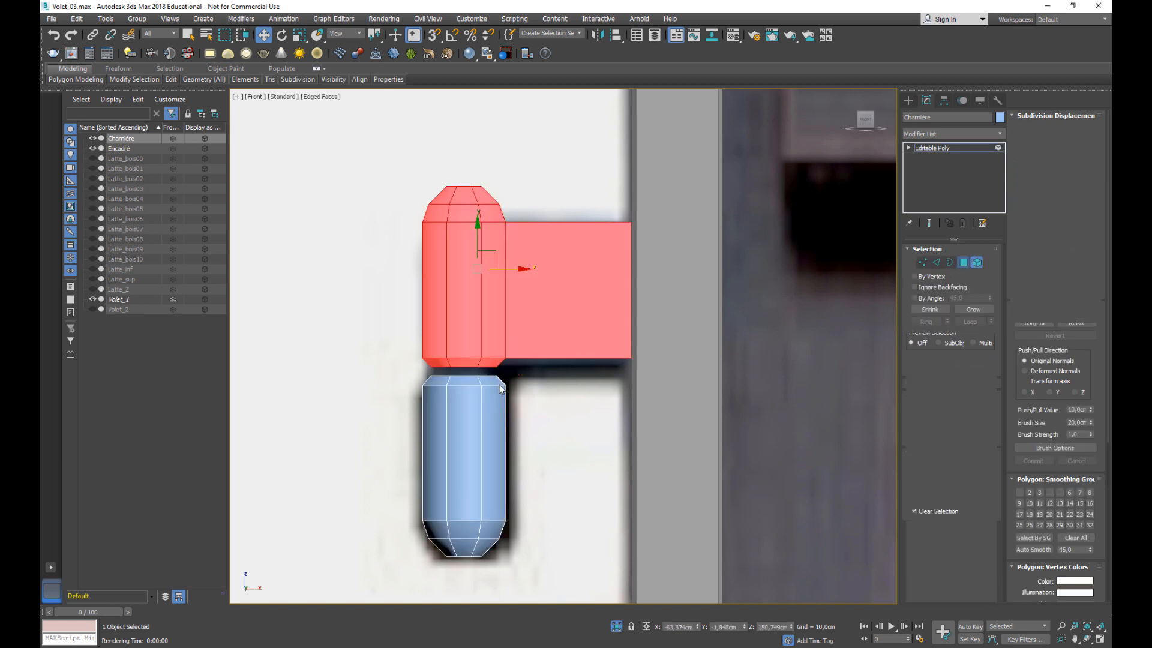
{"action": "scroll", "coordinate": [466, 373], "scroll_direction": "up", "scroll_amount": 4}
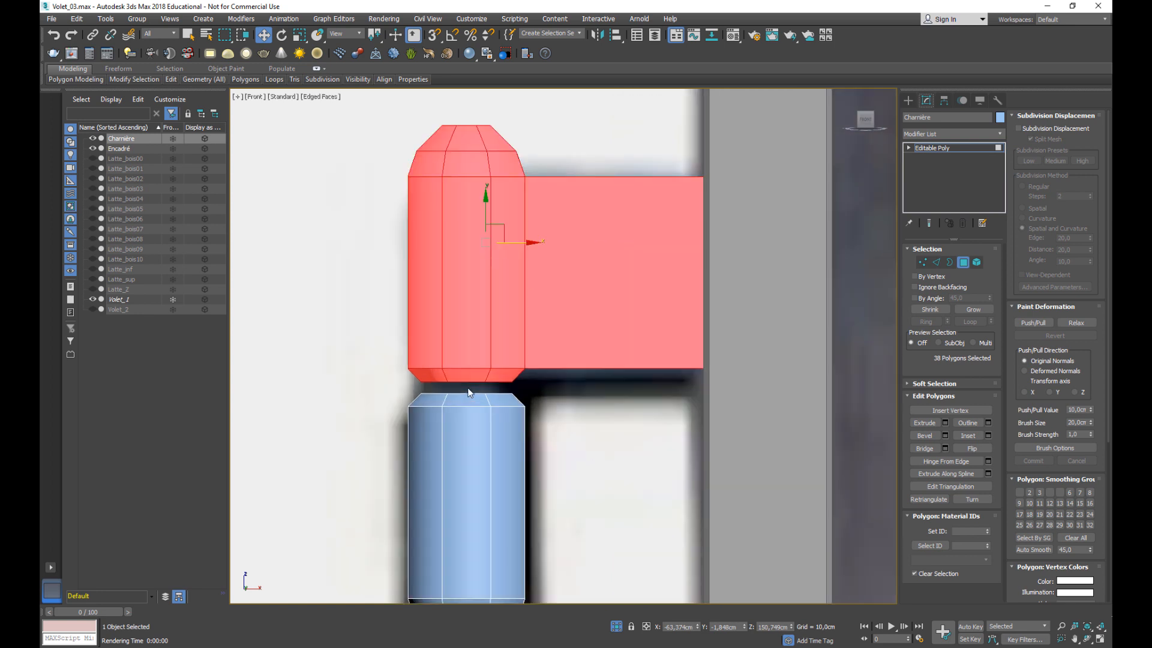
{"action": "left_click_drag", "start_coordinate": [344, 365], "coordinate": [628, 432]}
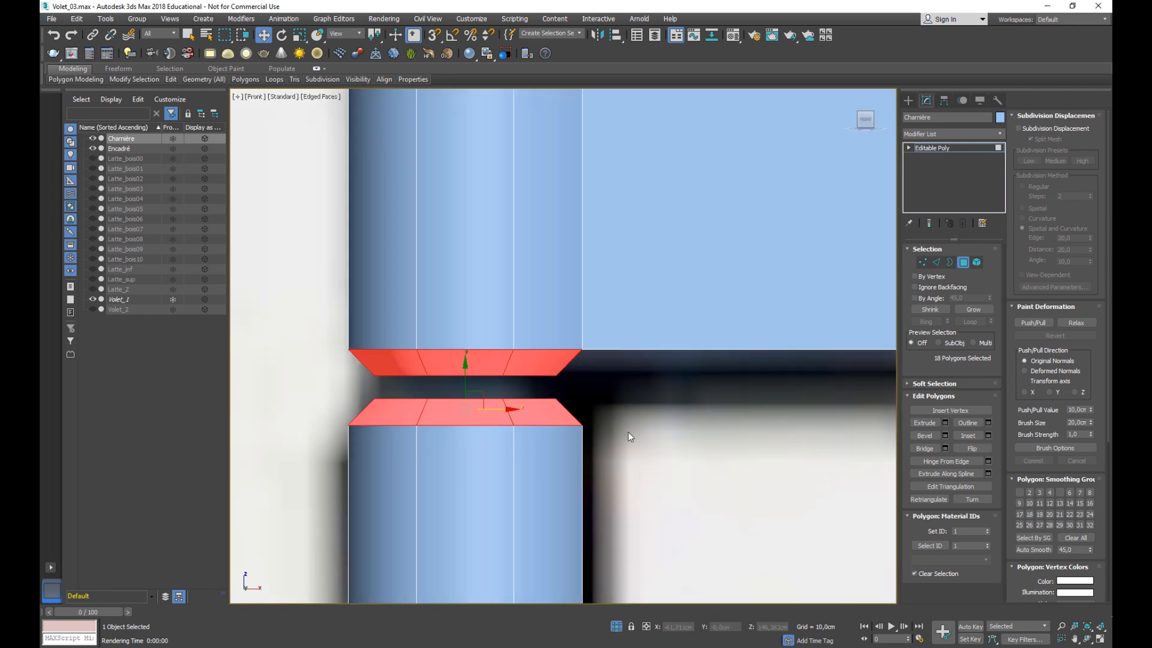
{"action": "left_click_drag", "start_coordinate": [516, 368], "coordinate": [596, 366], "text": "alt"}
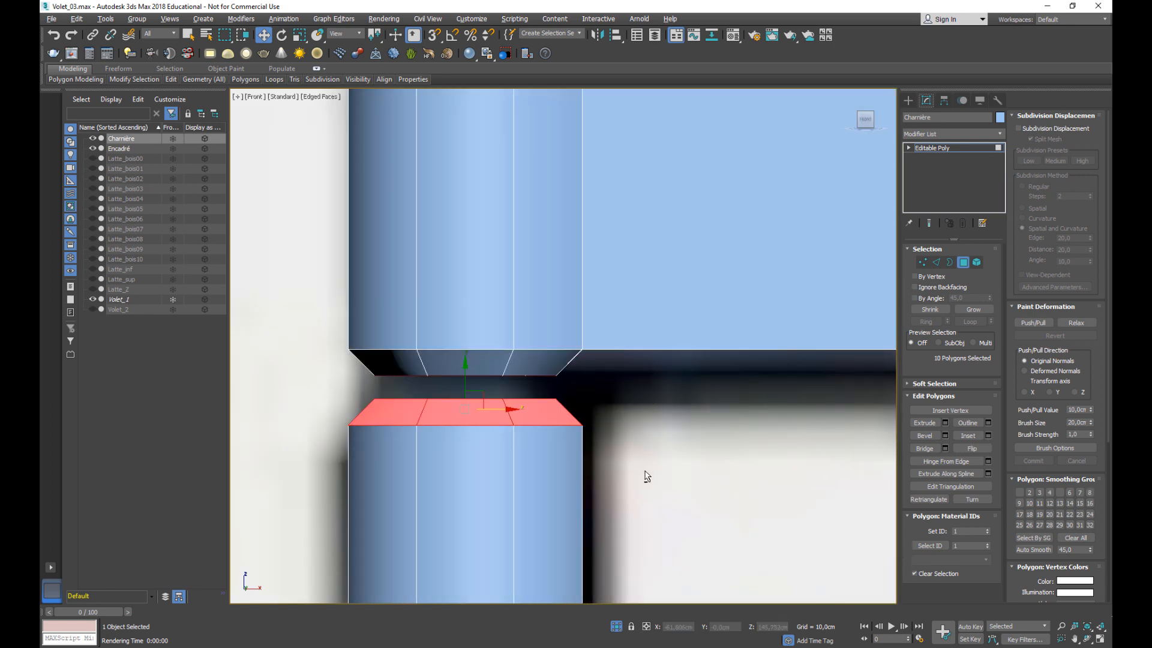
{"action": "left_click_drag", "start_coordinate": [643, 472], "coordinate": [319, 423], "text": "alt"}
{"action": "middle_click_drag", "start_coordinate": [443, 422], "coordinate": [470, 437], "text": "alt"}
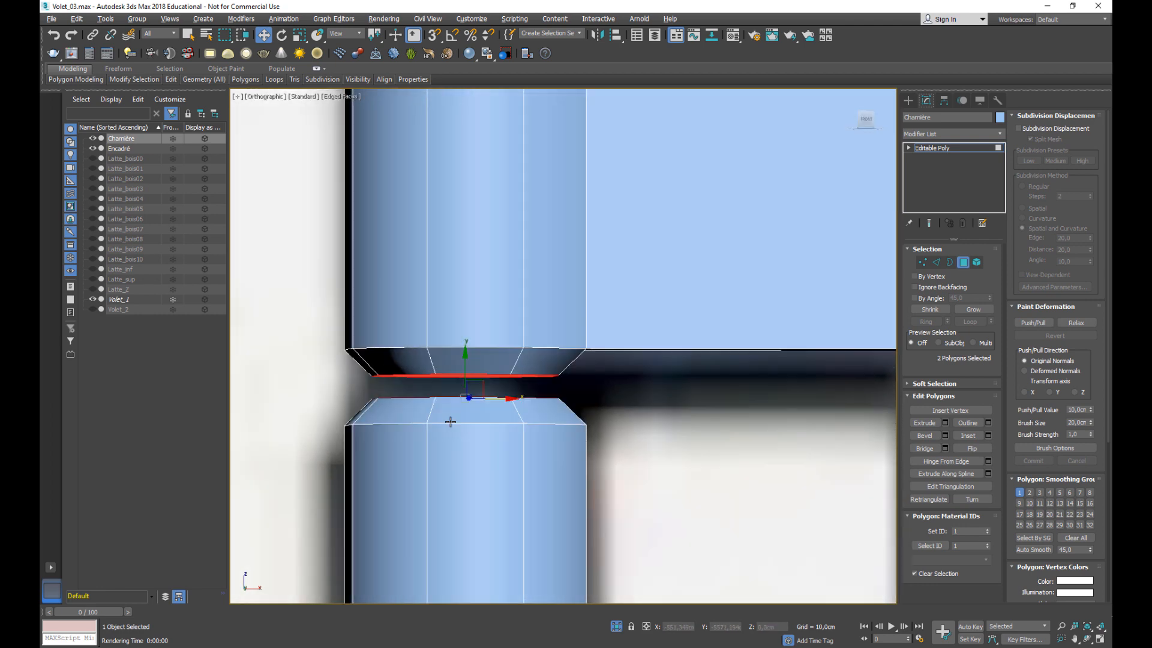
Inset the two facing end polygons slightly, leaving a thin border around each.
{"action": "left_click", "coordinate": [988, 435]}
{"action": "middle_click_drag", "start_coordinate": [476, 399], "coordinate": [478, 384], "text": "alt"}
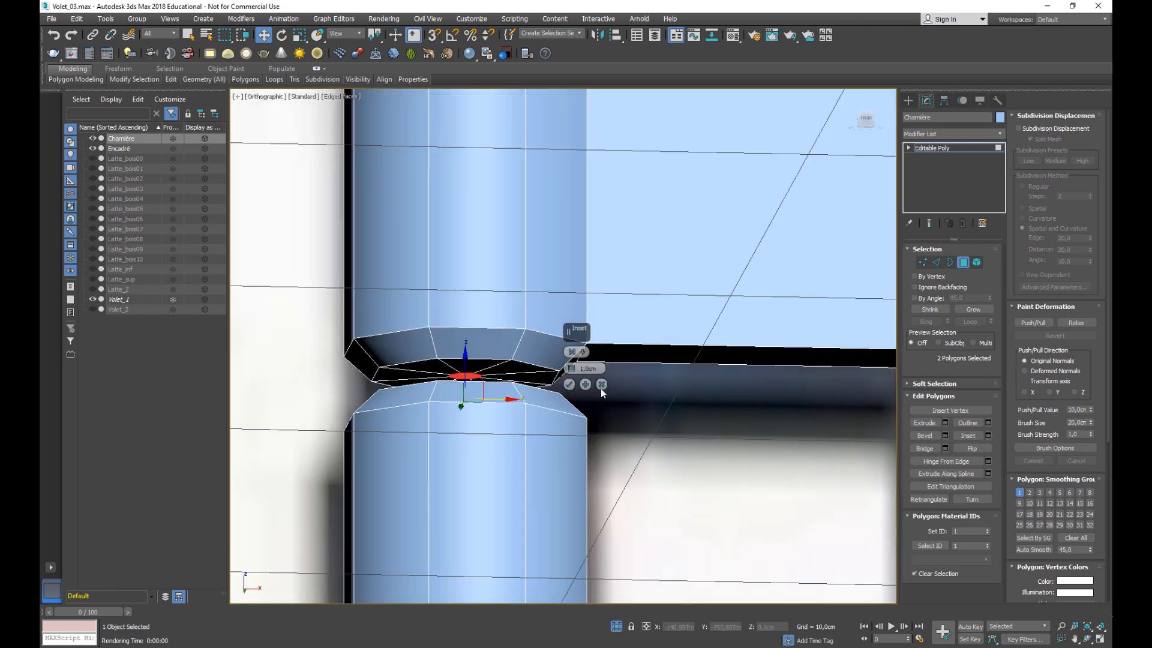
{"action": "left_click_drag", "start_coordinate": [571, 368], "coordinate": [569, 433]}
{"action": "left_click", "coordinate": [569, 385]}
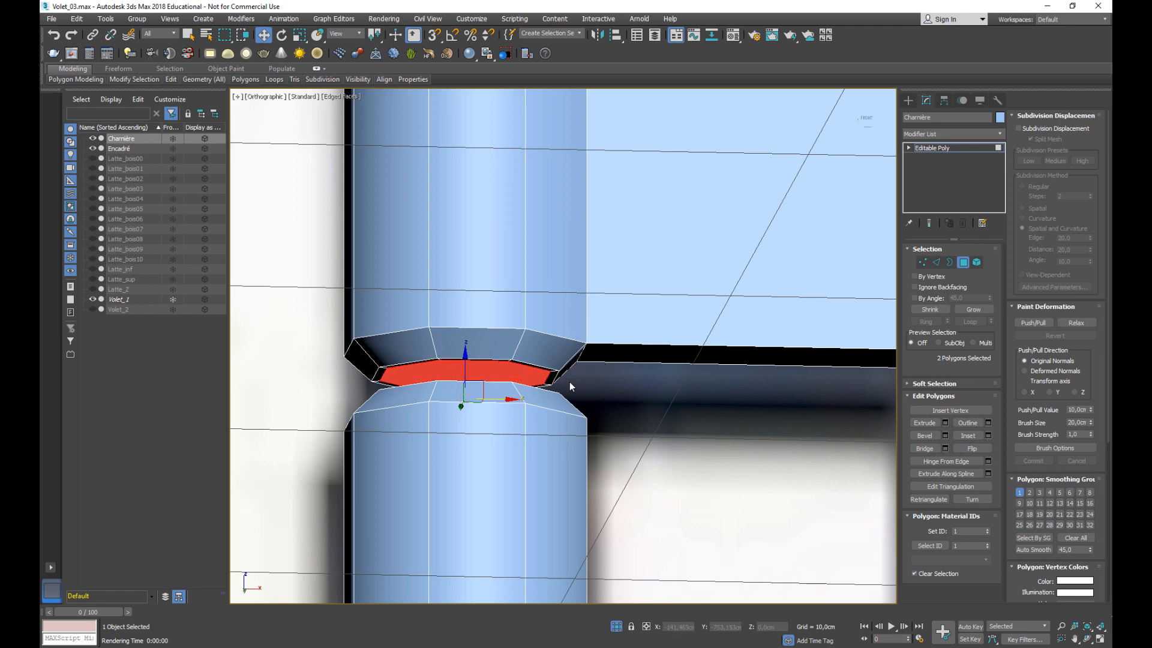
{"action": "middle_click_drag", "start_coordinate": [480, 420], "coordinate": [486, 445], "text": "alt"}
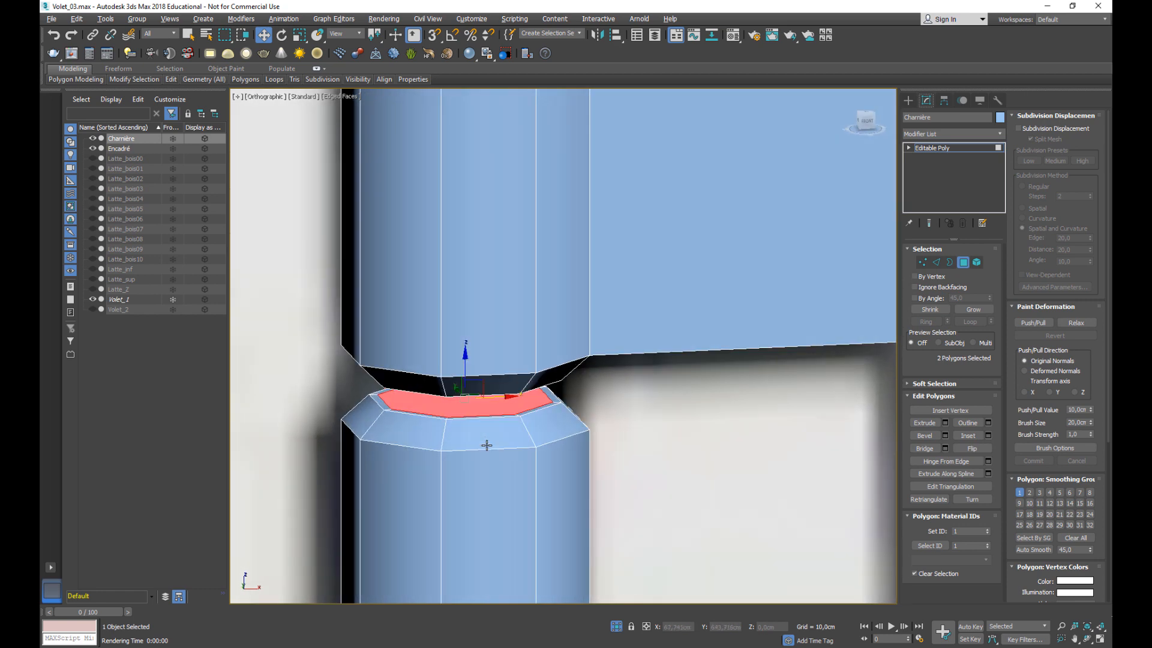
Bridge the two inset end polygons to join the pins with a narrow core, and show the hinge in the front view.
{"action": "left_click", "coordinate": [924, 448]}
{"action": "mouse_move", "coordinate": [525, 480]}
{"action": "middle_mouse_down", "text": "alt"}
{"action": "mouse_move", "coordinate": [533, 458]}
{"action": "mouse_move", "coordinate": [510, 468]}
{"action": "middle_mouse_up", "text": "alt"}
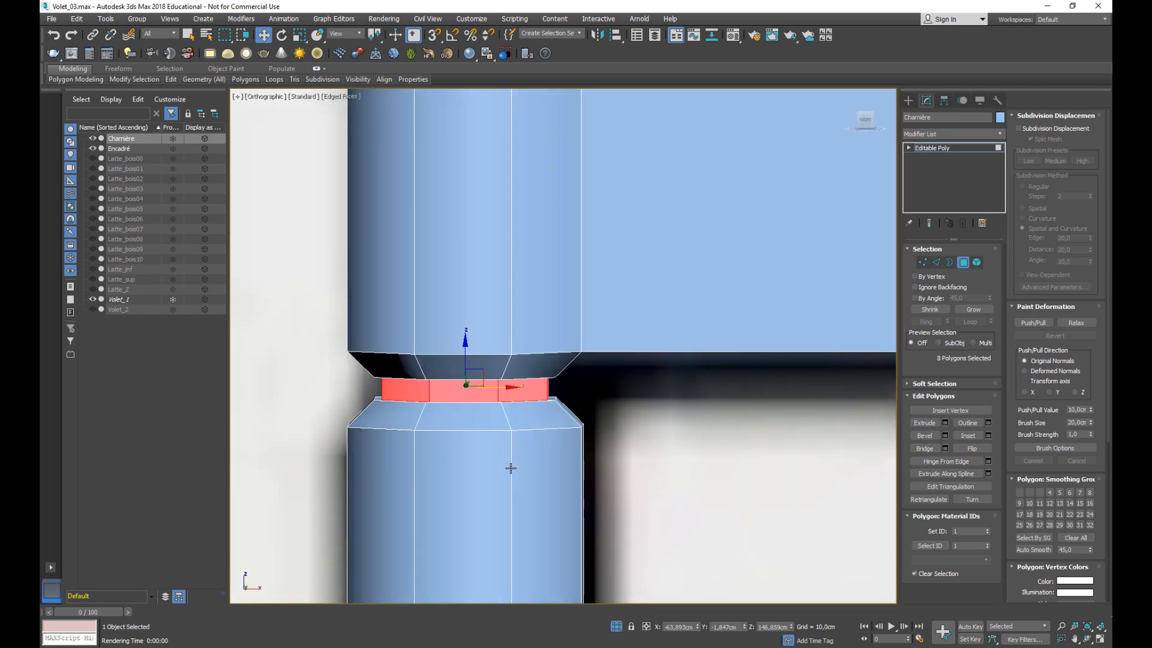
{"action": "key", "text": "f"}
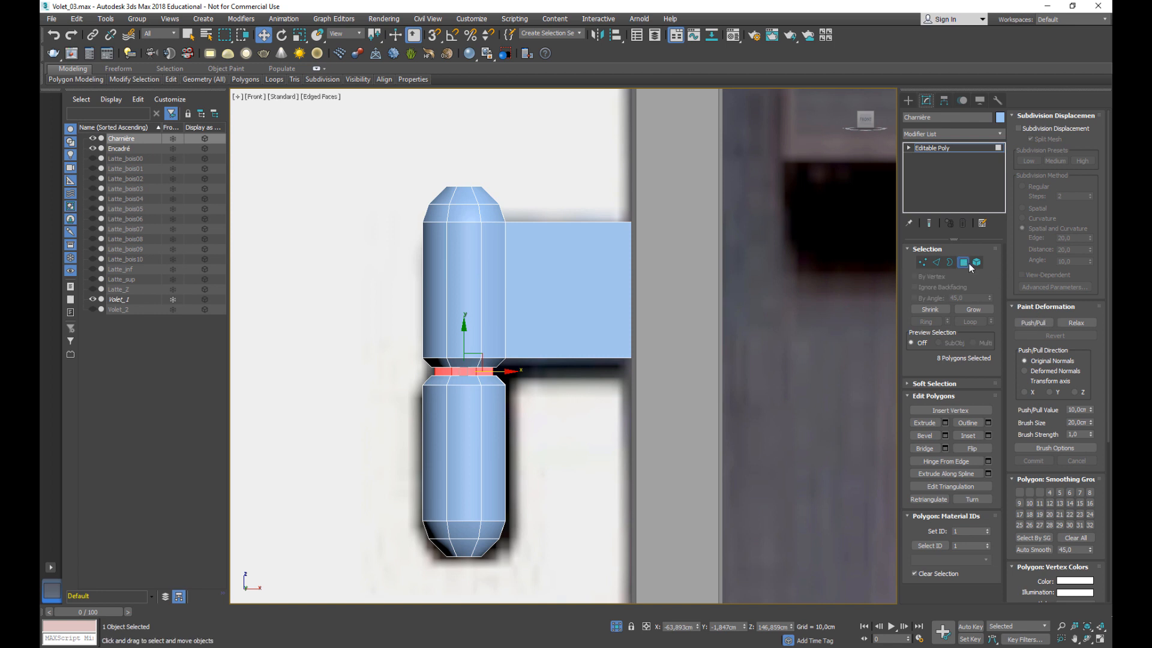
Assign smoothing group 4 to the polygons of the narrow core between the hinge pins.
{"action": "left_click", "coordinate": [964, 262]}
{"action": "scroll", "coordinate": [446, 364], "scroll_direction": "up", "scroll_amount": 5}
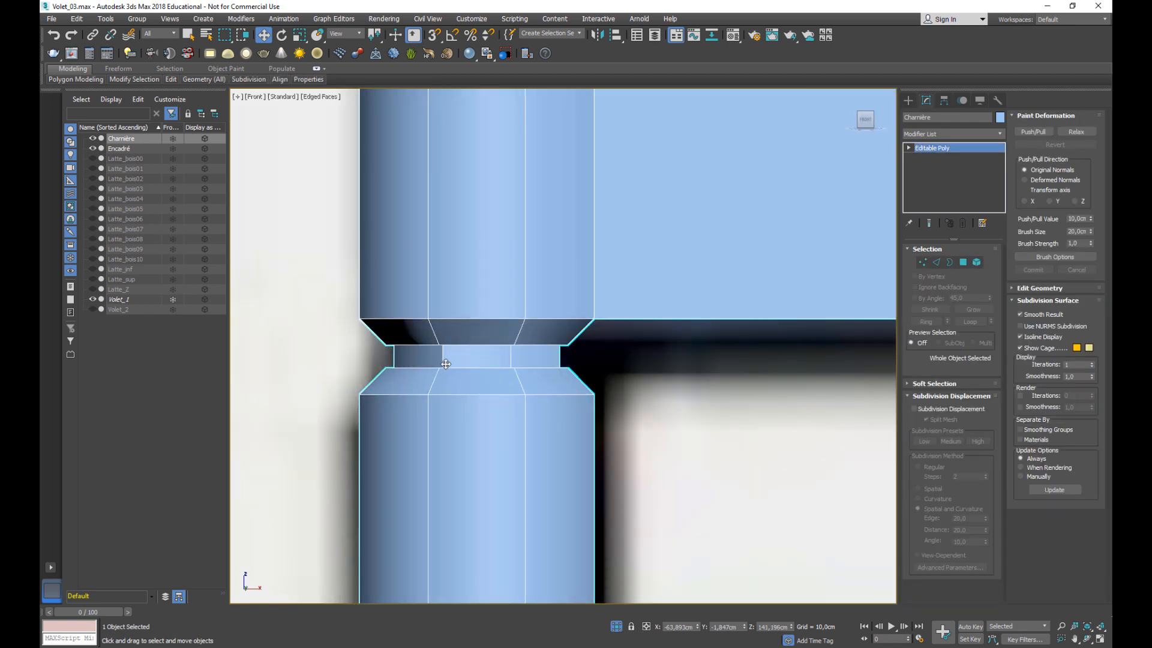
{"action": "left_click", "coordinate": [963, 263]}
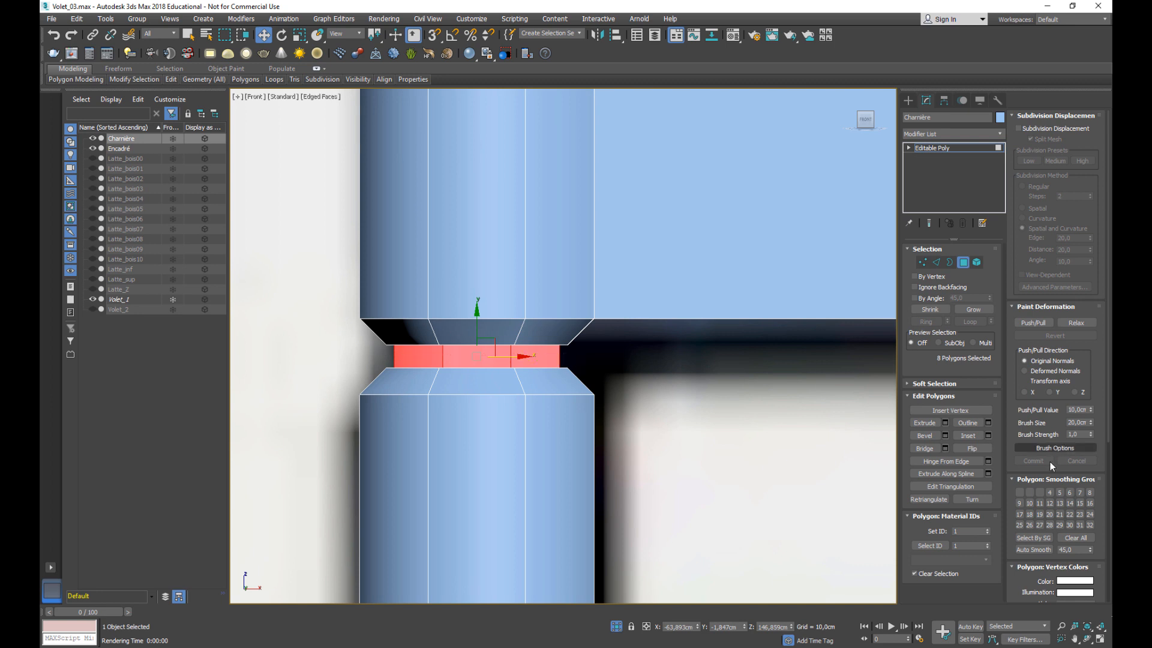
{"action": "left_click", "coordinate": [1050, 492]}
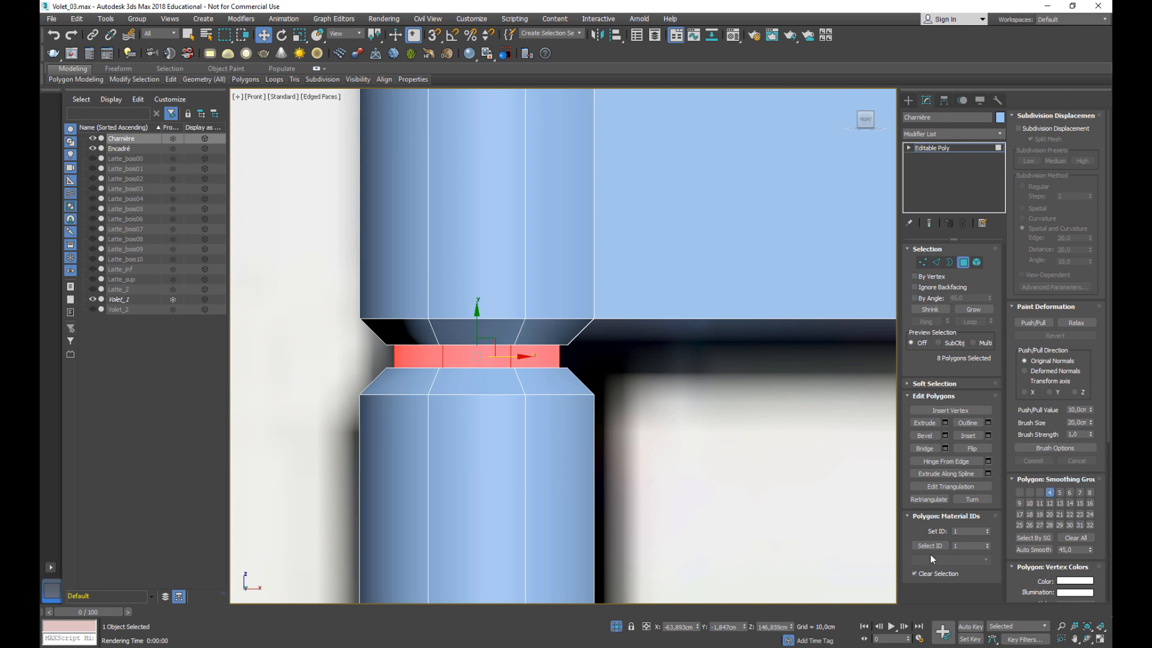
{"action": "left_click", "coordinate": [968, 263]}
Render the front view to check the hinge's shading, and close the render window.
{"action": "scroll", "coordinate": [655, 432], "scroll_direction": "down", "scroll_amount": 5}
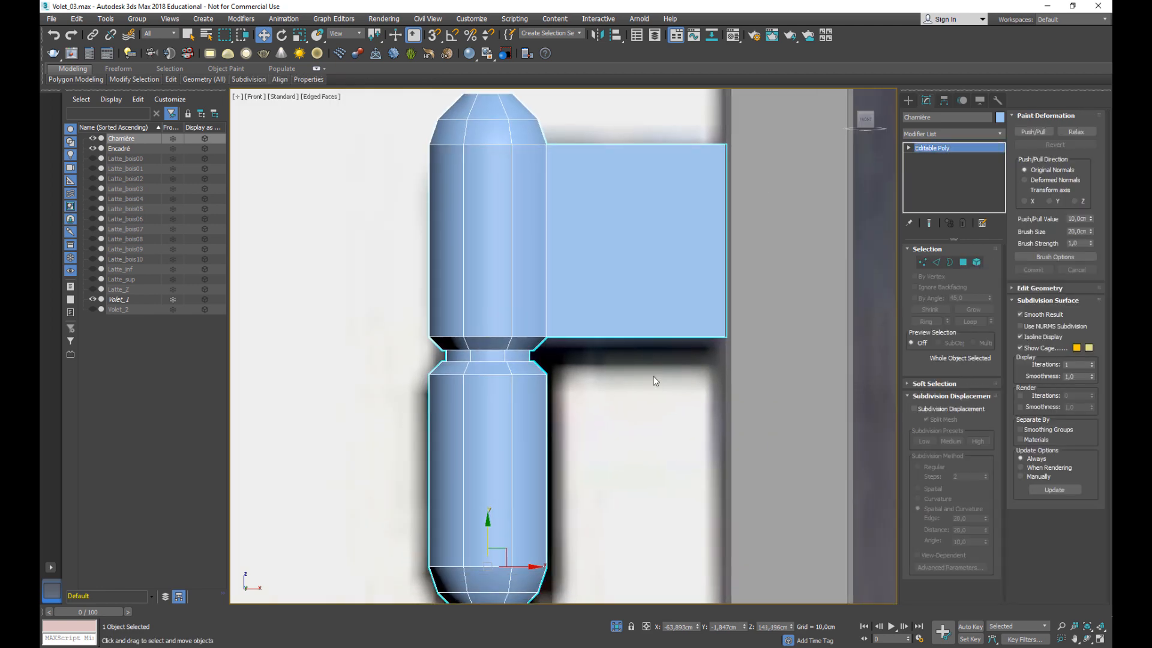
{"action": "key", "text": "shift+q"}
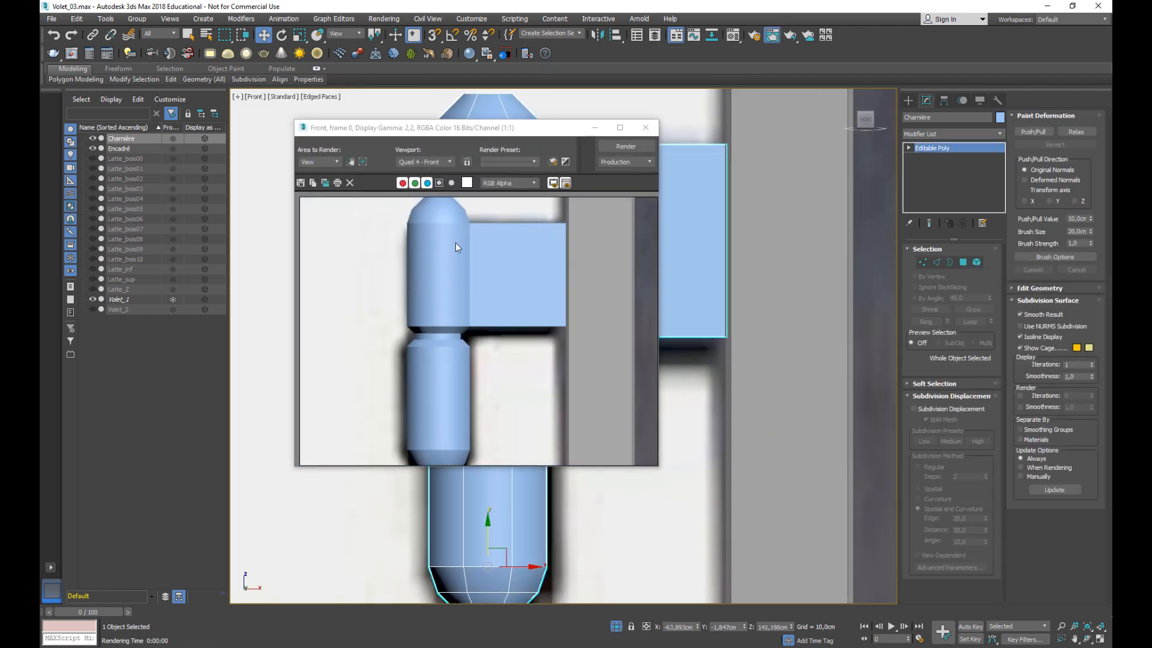
{"action": "left_click", "coordinate": [645, 129]}
Clone the hinge as an instance straight down onto the lower hinge position in the reference image.
{"action": "scroll", "coordinate": [560, 367], "scroll_direction": "up", "scroll_amount": 1}
{"action": "scroll", "coordinate": [561, 368], "scroll_direction": "down", "scroll_amount": 6}
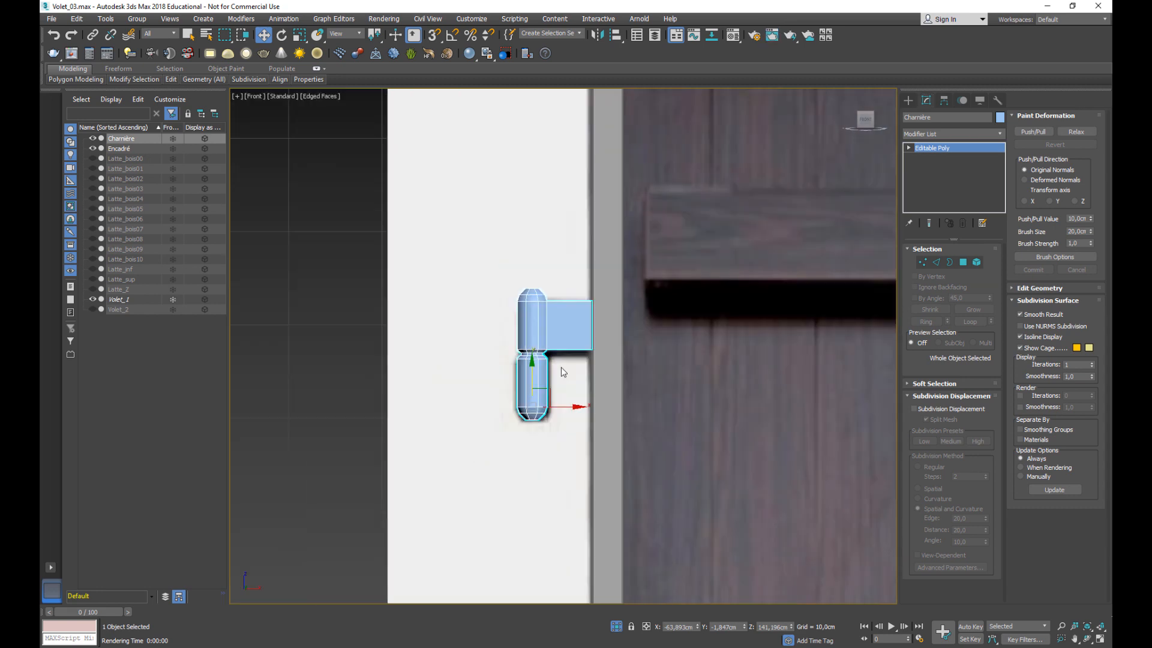
{"action": "scroll", "coordinate": [540, 396], "scroll_direction": "down", "scroll_amount": 4}
{"action": "middle_click_drag", "start_coordinate": [527, 398], "coordinate": [456, 244]}
{"action": "scroll", "coordinate": [456, 243], "scroll_direction": "down", "scroll_amount": 2}
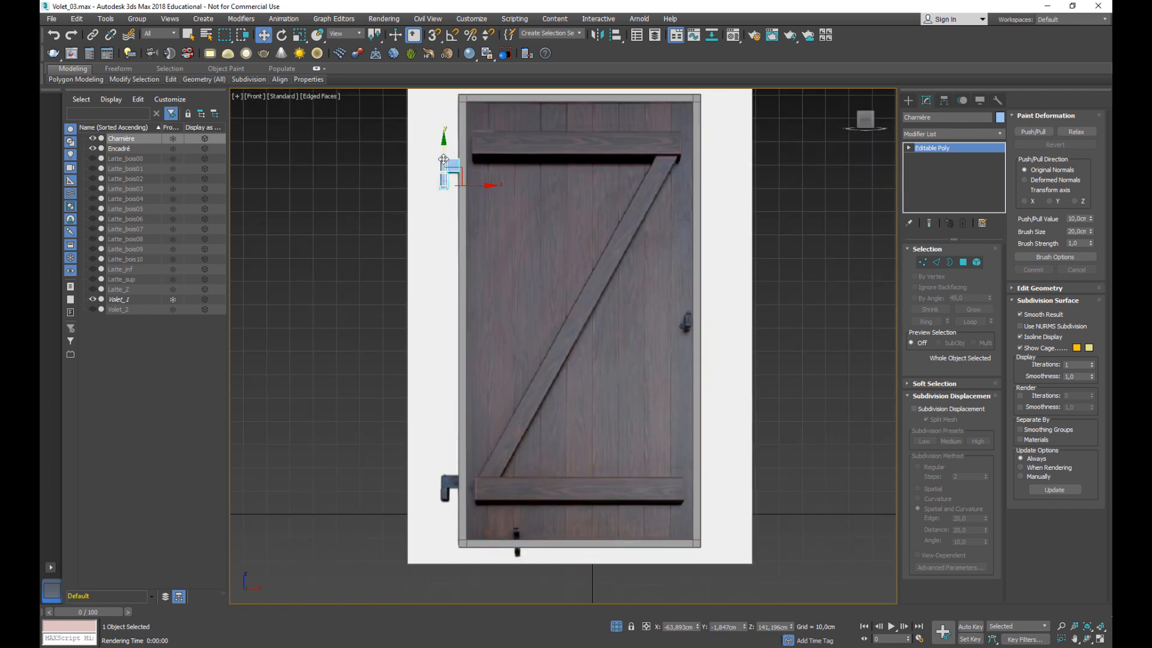
{"action": "left_click_drag", "start_coordinate": [445, 146], "coordinate": [457, 466], "text": "shift"}
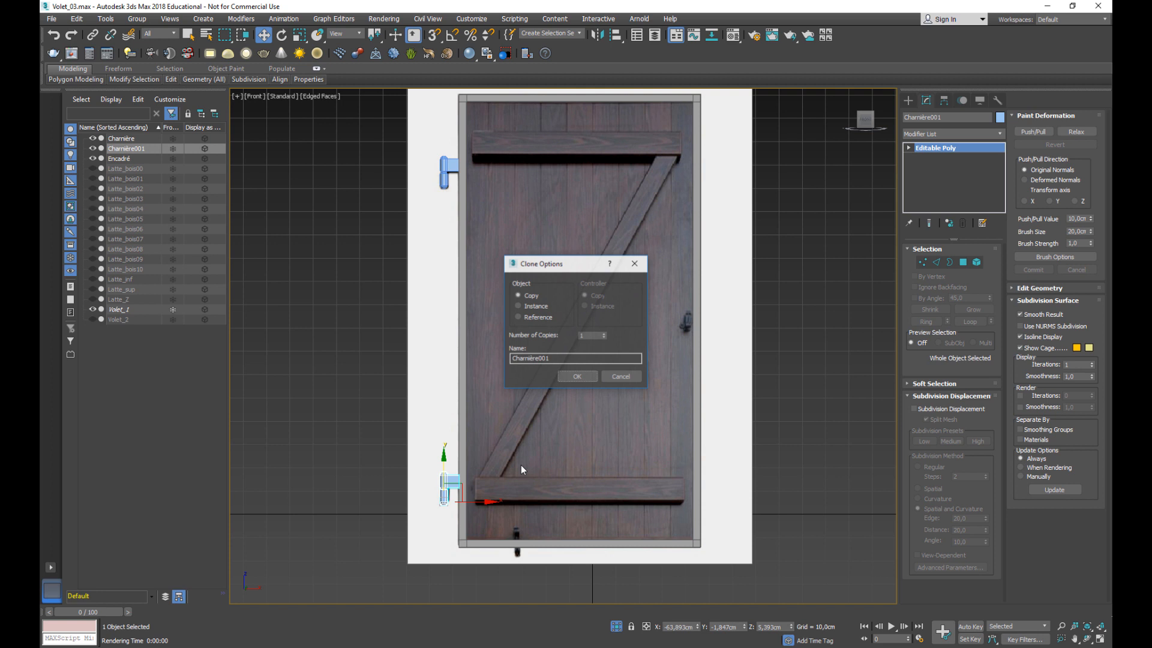
{"action": "left_click", "coordinate": [531, 306]}
{"action": "left_click", "coordinate": [584, 377]}
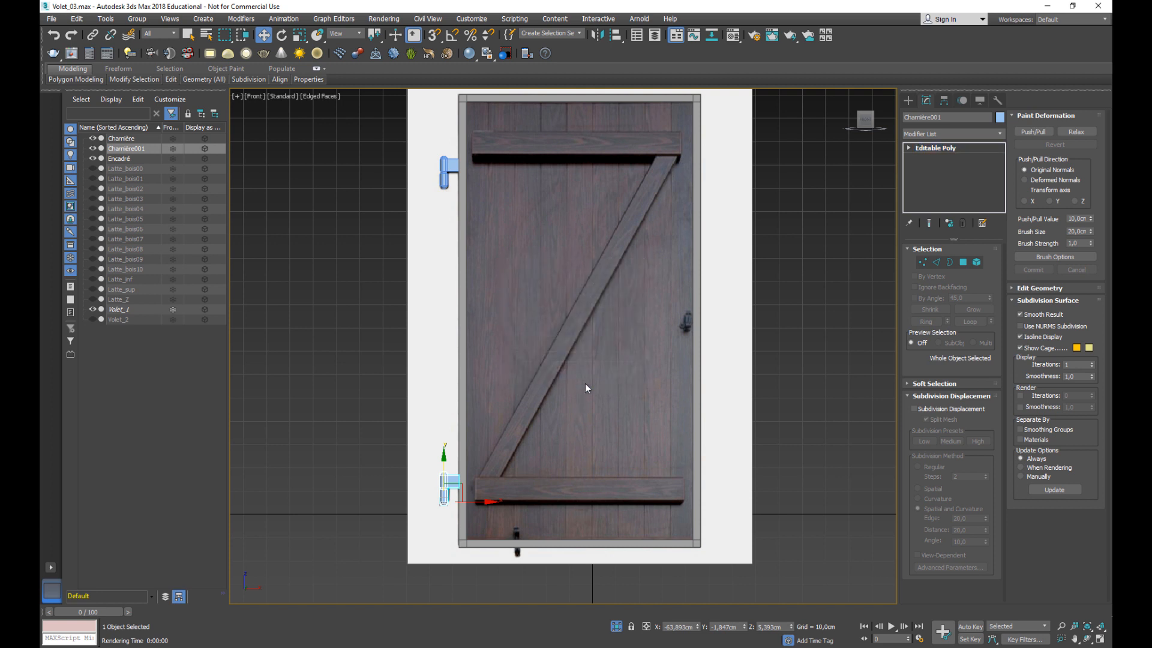
Unhide all wooden parts from Latte_bois00 to Latte_Z and hide the Volet_1 reference image.
{"action": "left_click", "coordinate": [114, 170]}
{"action": "left_click", "coordinate": [126, 299], "text": "shift"}
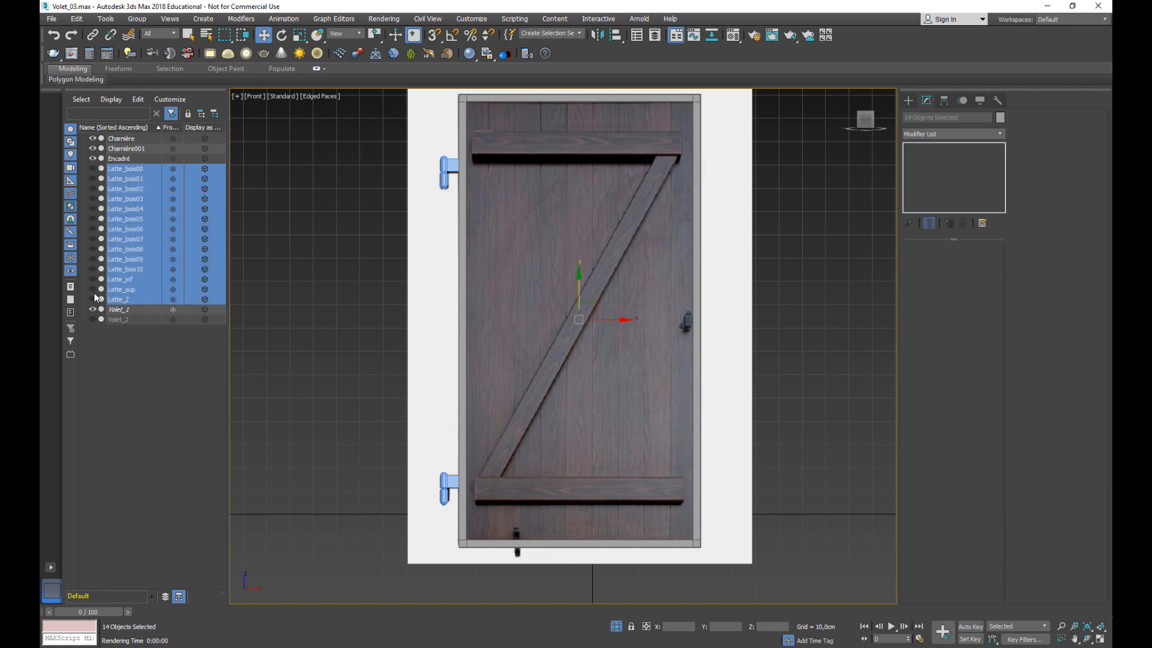
{"action": "left_click", "coordinate": [93, 299]}
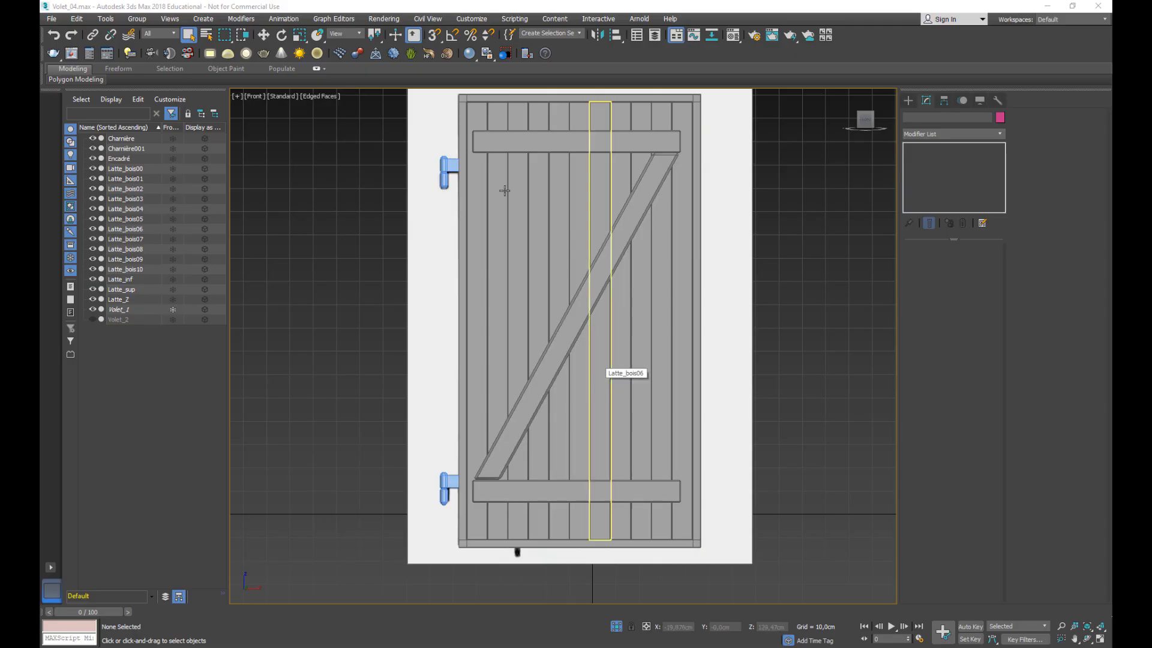
{"action": "left_click", "coordinate": [92, 309]}
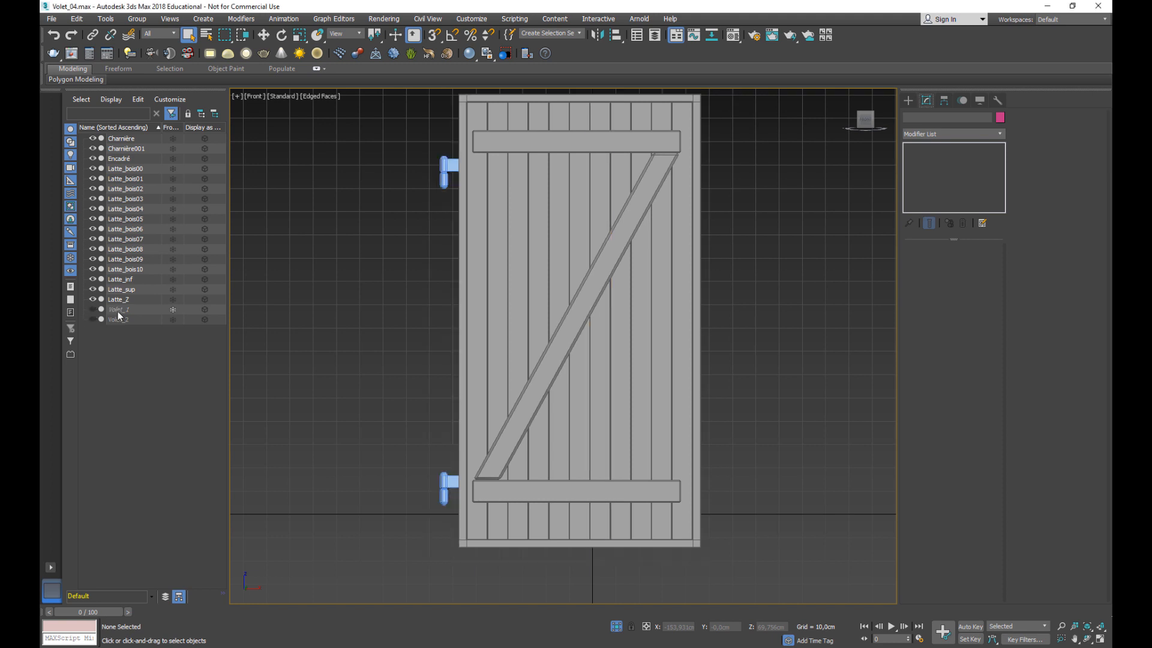
Select all shutter parts, including both hinges, and give them the same grey object colour.
{"action": "scroll", "coordinate": [365, 286], "scroll_direction": "down", "scroll_amount": 3}
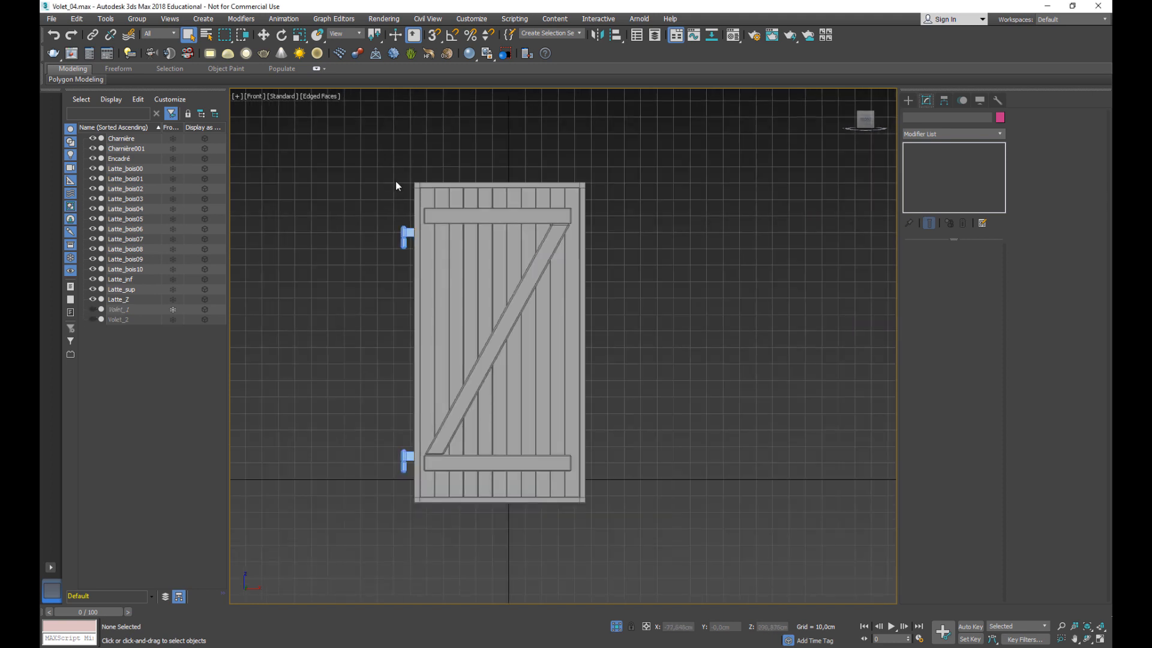
{"action": "left_click_drag", "start_coordinate": [381, 150], "coordinate": [639, 524]}
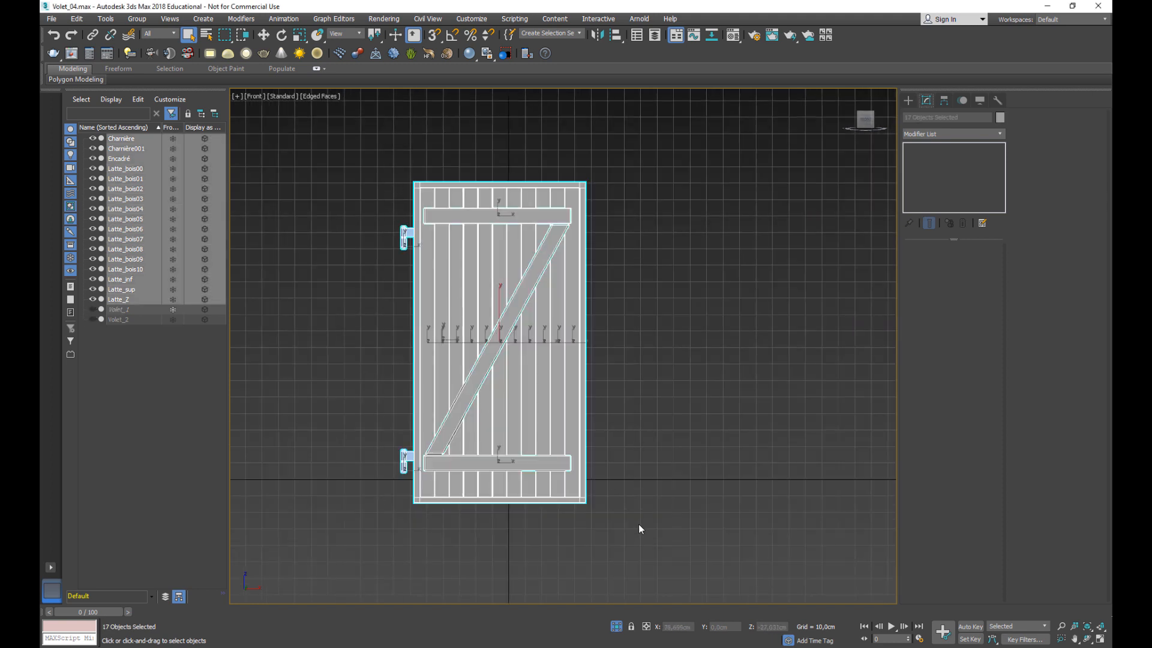
{"action": "left_click", "coordinate": [1000, 117]}
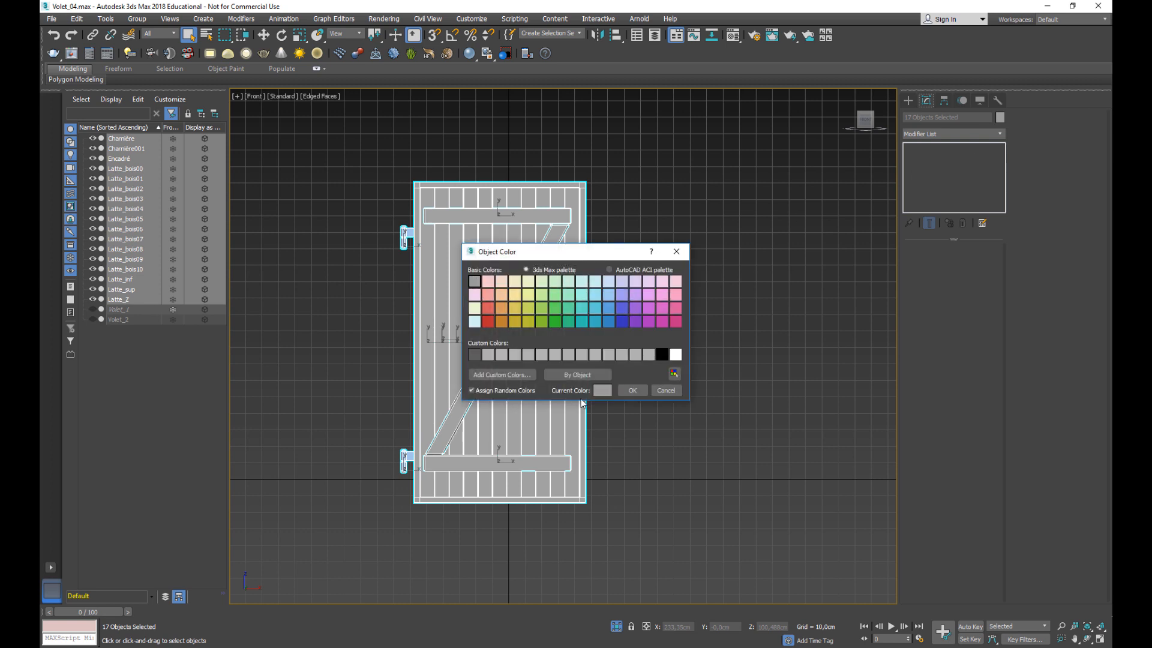
{"action": "left_click", "coordinate": [634, 390]}
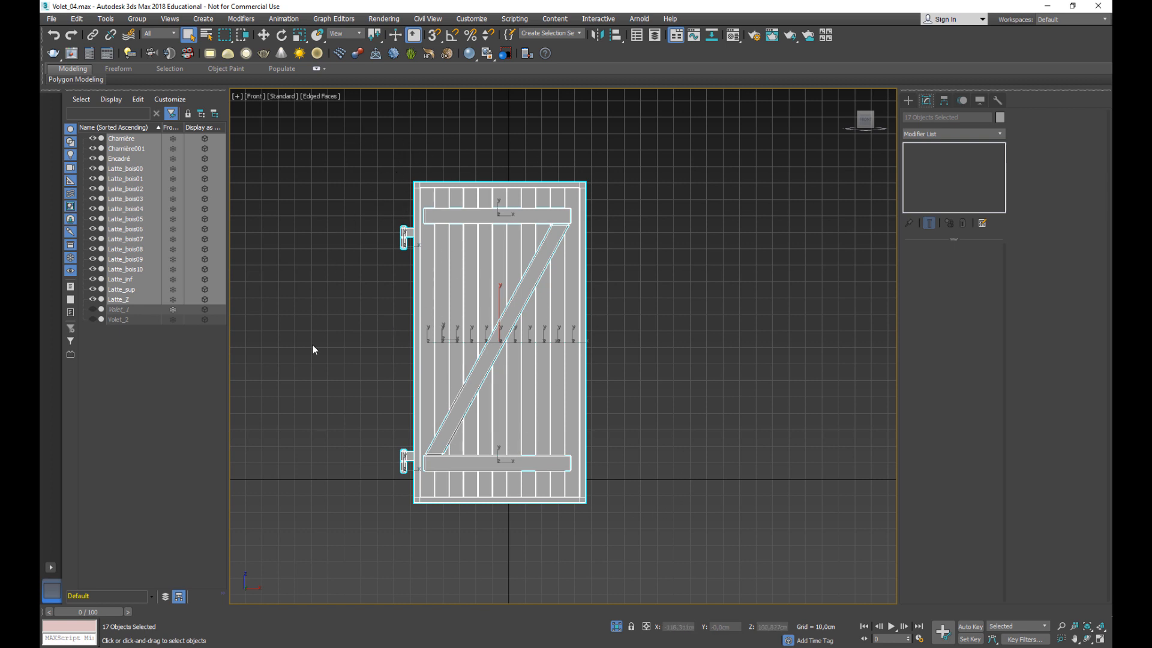
Group the selected parts under the name Volet and check the group's members in the object list.
{"action": "left_click", "coordinate": [138, 19]}
{"action": "left_click", "coordinate": [142, 40]}
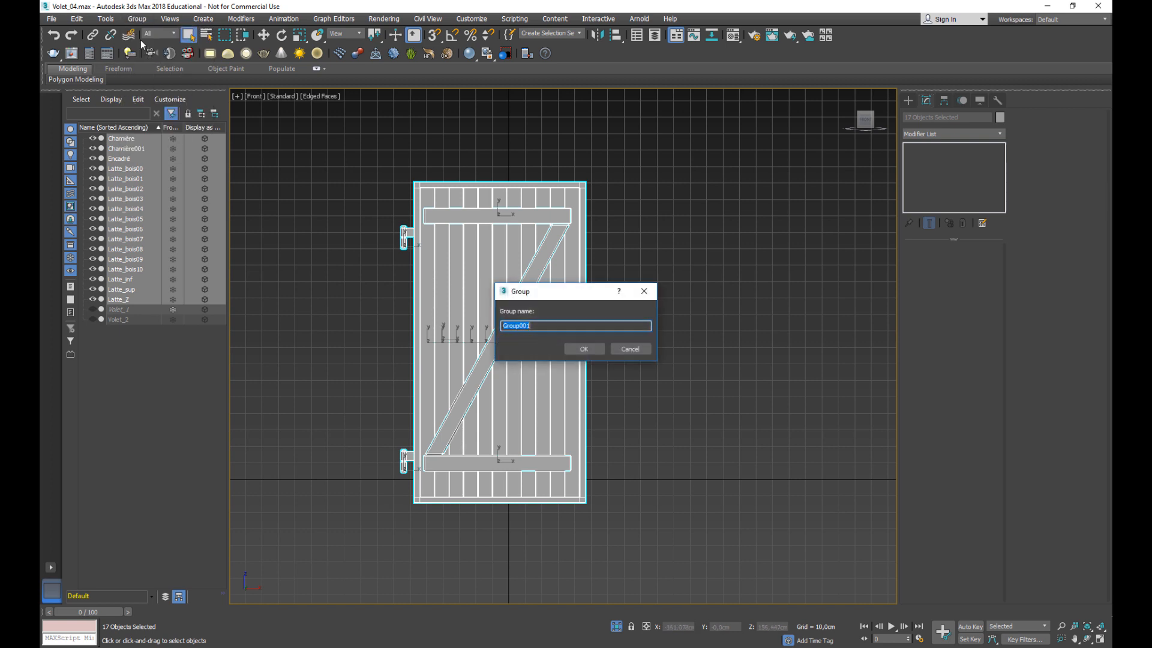
{"action": "type", "text": "Volet"}
{"action": "key", "text": "Return"}
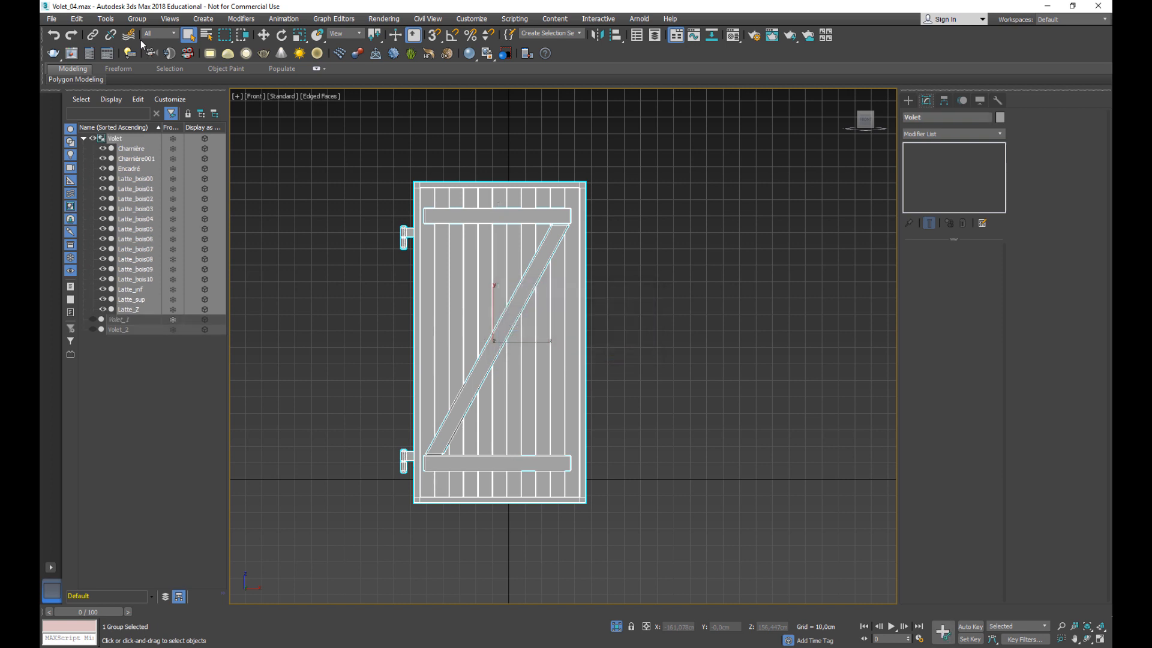
{"action": "left_click", "coordinate": [83, 140]}
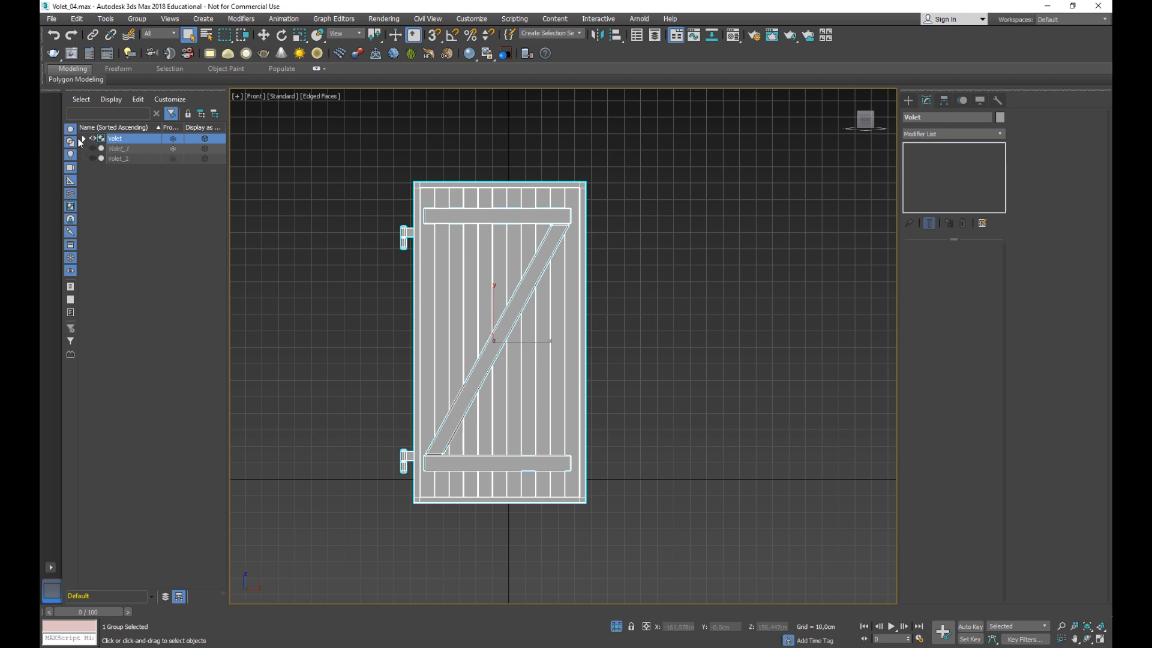
{"action": "left_click", "coordinate": [82, 139]}
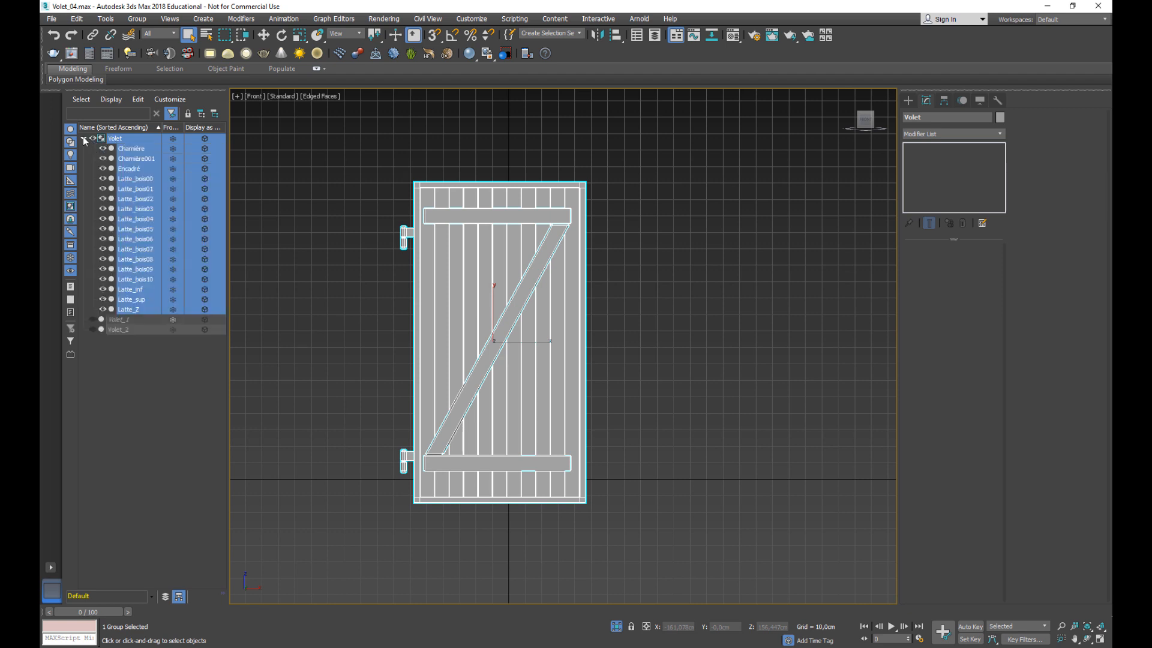
{"action": "left_click", "coordinate": [336, 305]}
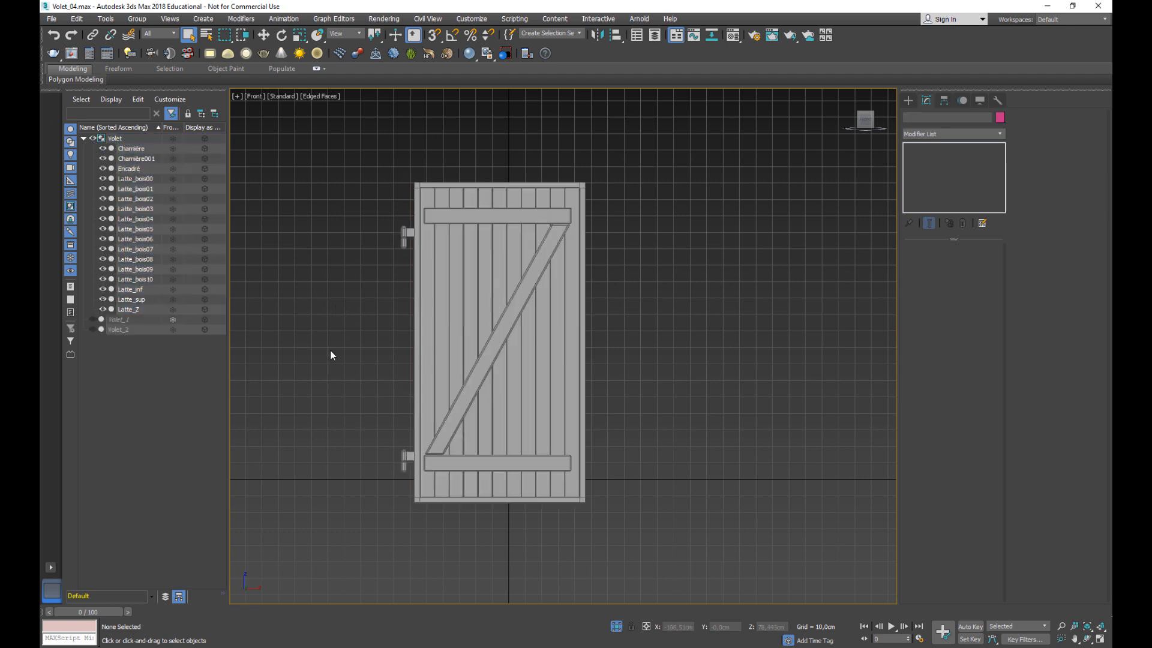
Try moving the whole Volet group sideways along the X axis, and cancel the move.
{"action": "left_click", "coordinate": [481, 301]}
{"action": "right_click", "coordinate": [572, 384]}
{"action": "left_click", "coordinate": [590, 379]}
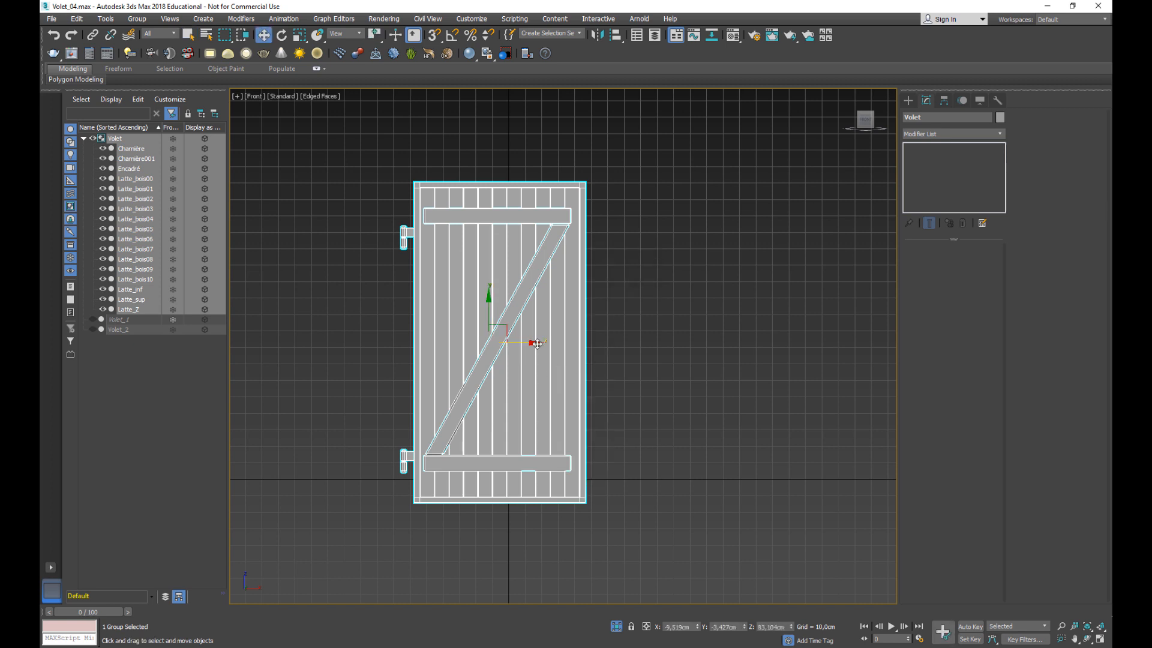
{"action": "left_click_drag", "start_coordinate": [537, 344], "coordinate": [597, 342]}
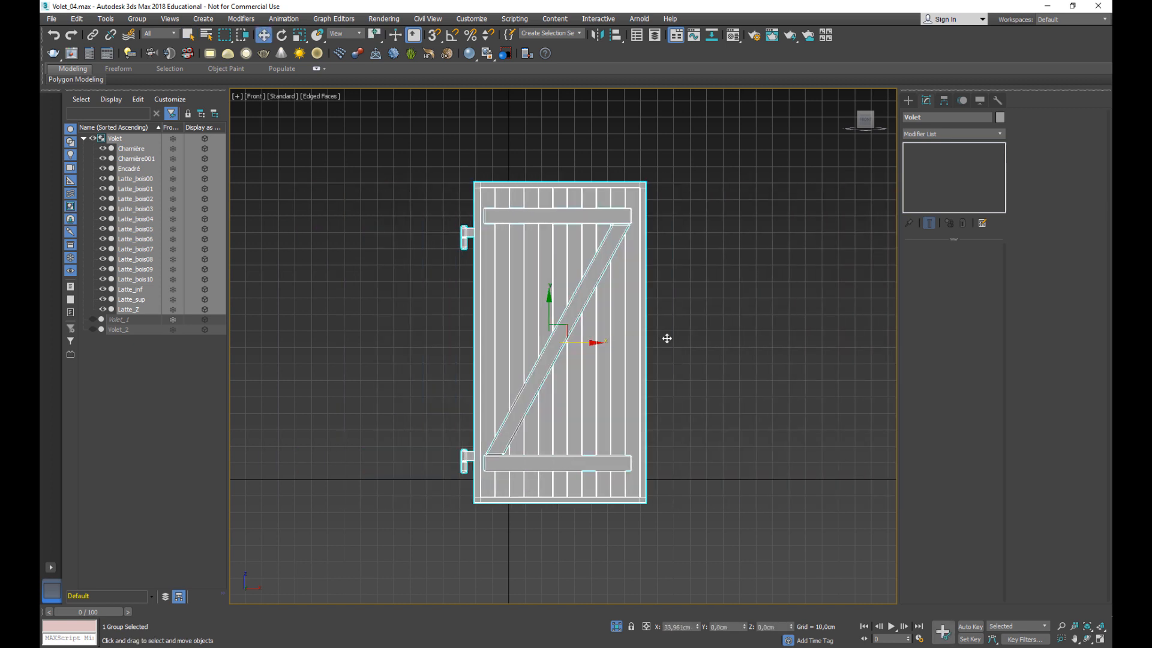
{"action": "left_click_drag", "start_coordinate": [666, 338], "coordinate": [713, 337]}
{"action": "right_click", "coordinate": [713, 337]}
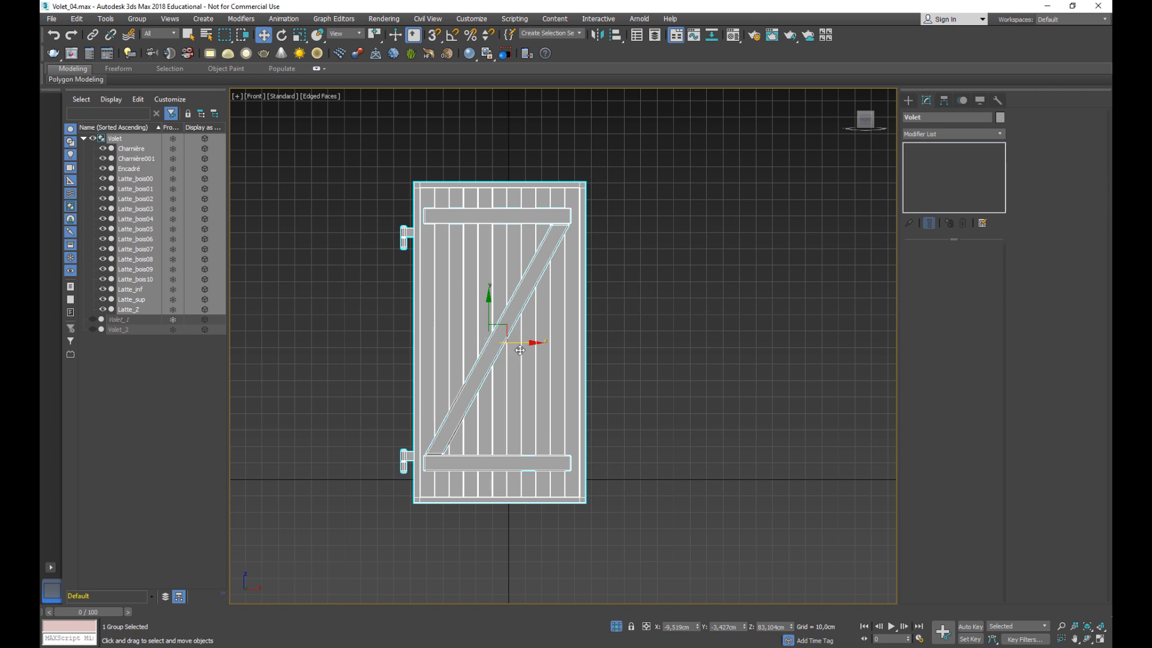
Open the Volet group to select individual slats inside it, and close the group again.
{"action": "left_click", "coordinate": [142, 22]}
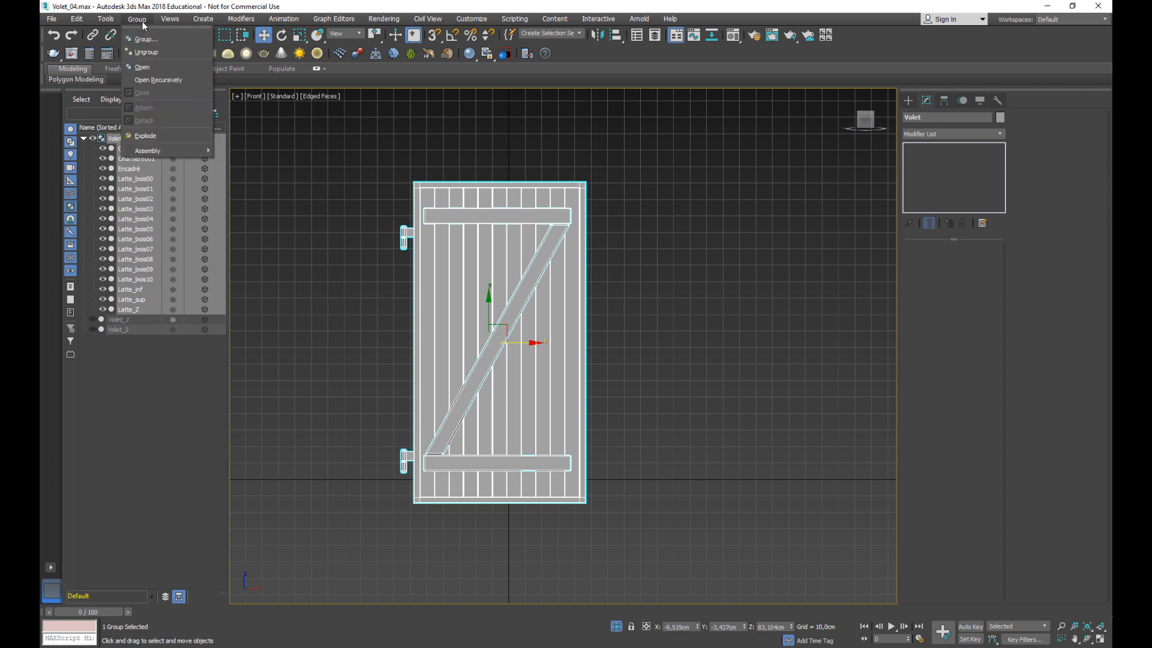
{"action": "left_click", "coordinate": [147, 67]}
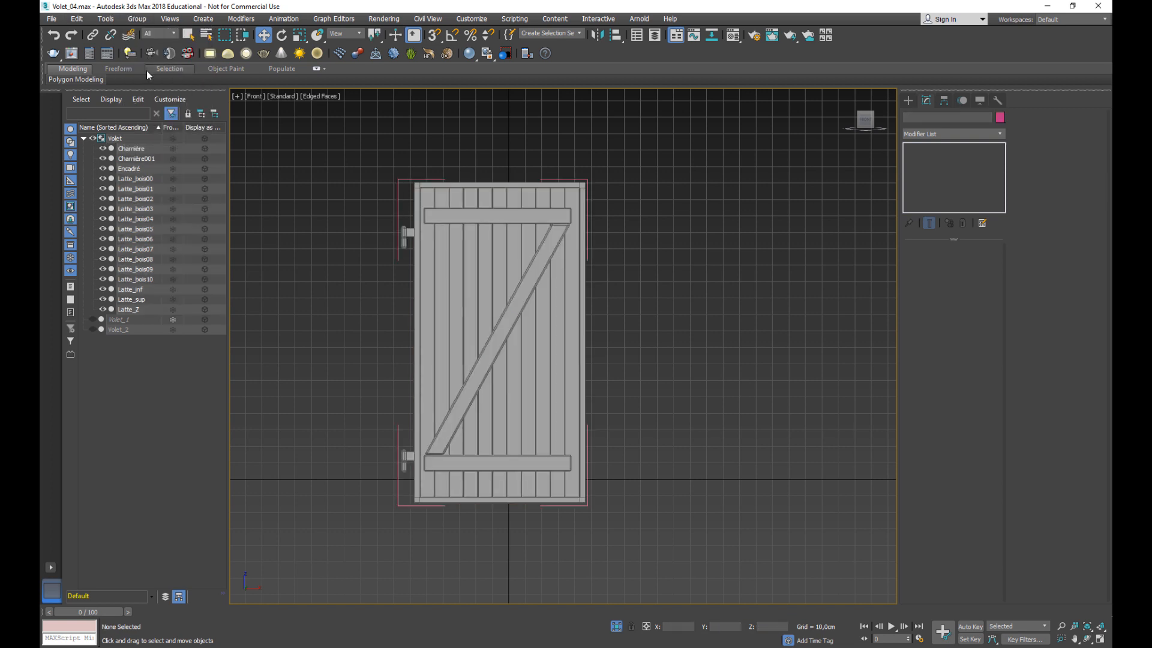
{"action": "left_click", "coordinate": [443, 307]}
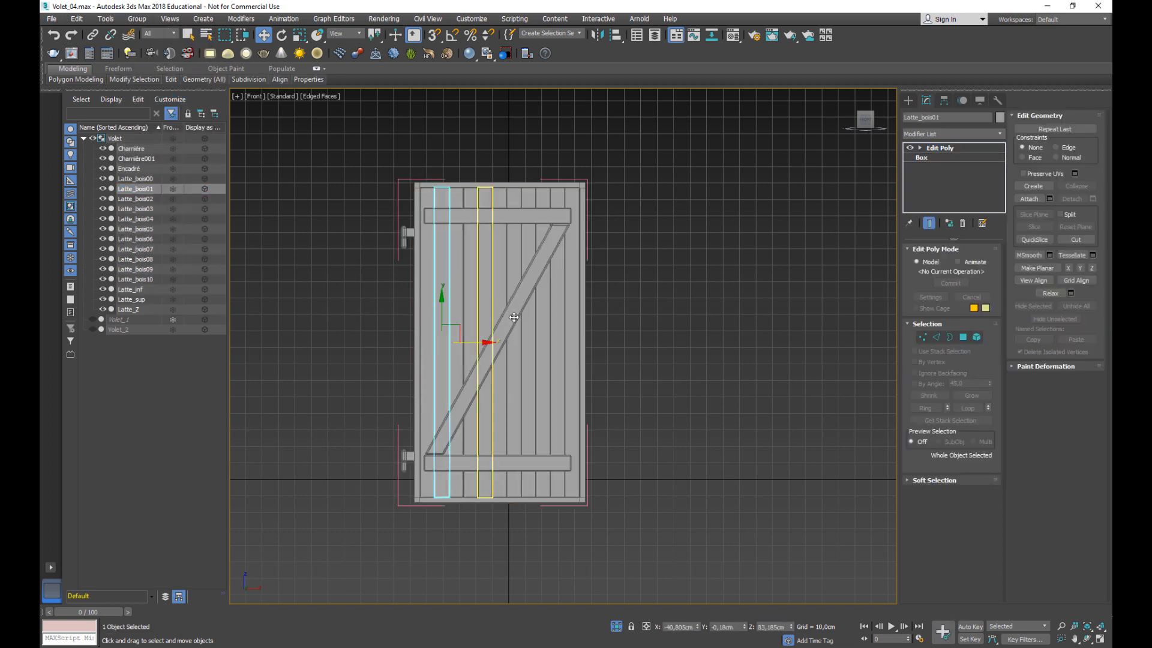
{"action": "left_click", "coordinate": [486, 300]}
{"action": "left_click", "coordinate": [491, 353]}
{"action": "left_click", "coordinate": [542, 402]}
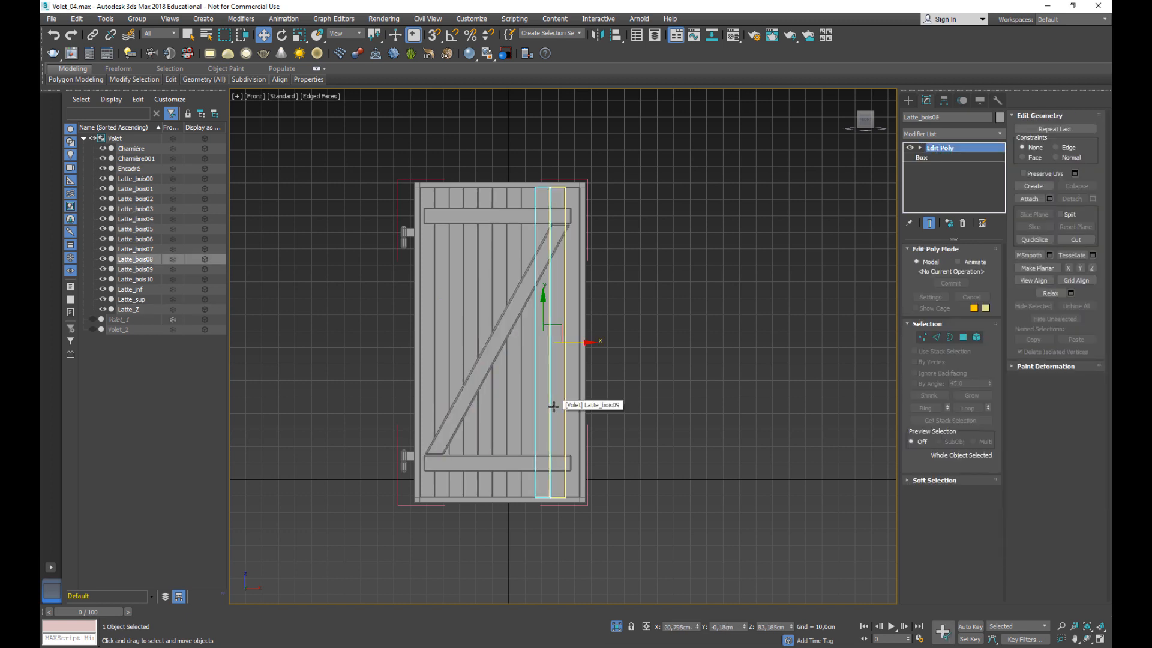
{"action": "left_click", "coordinate": [137, 21]}
{"action": "left_click", "coordinate": [163, 94]}
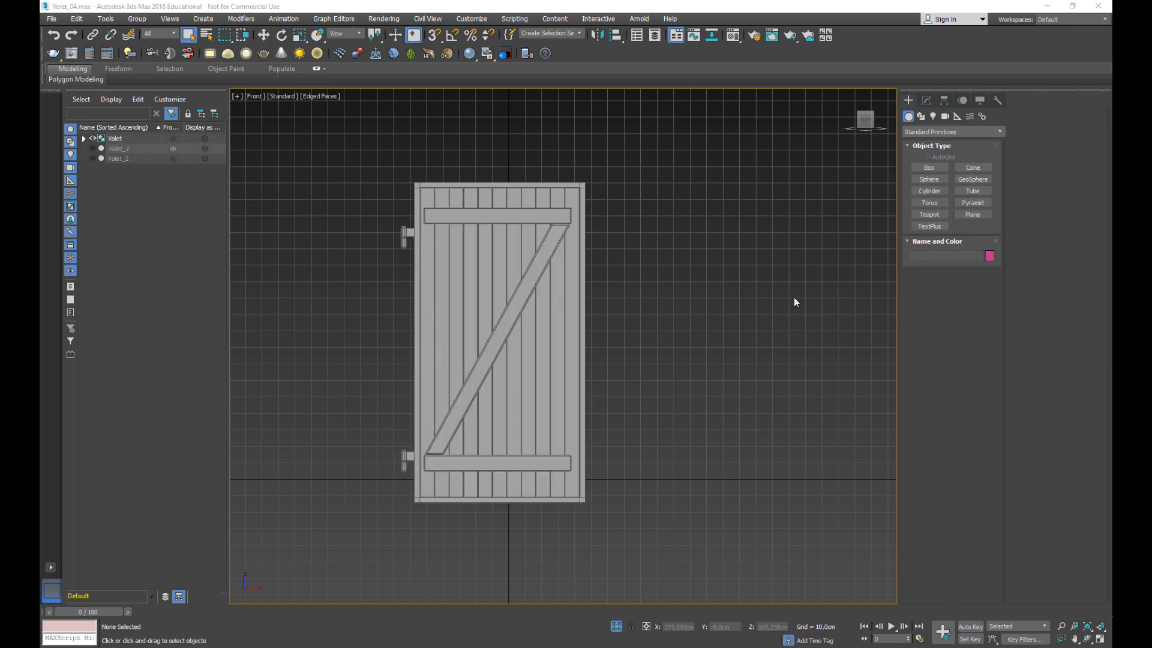
Create a sphere with a radius of about 1.7 cm near the hinge-side end of the upper crossbar.
{"action": "left_click", "coordinate": [929, 179]}
{"action": "scroll", "coordinate": [452, 250], "scroll_direction": "up", "scroll_amount": 7}
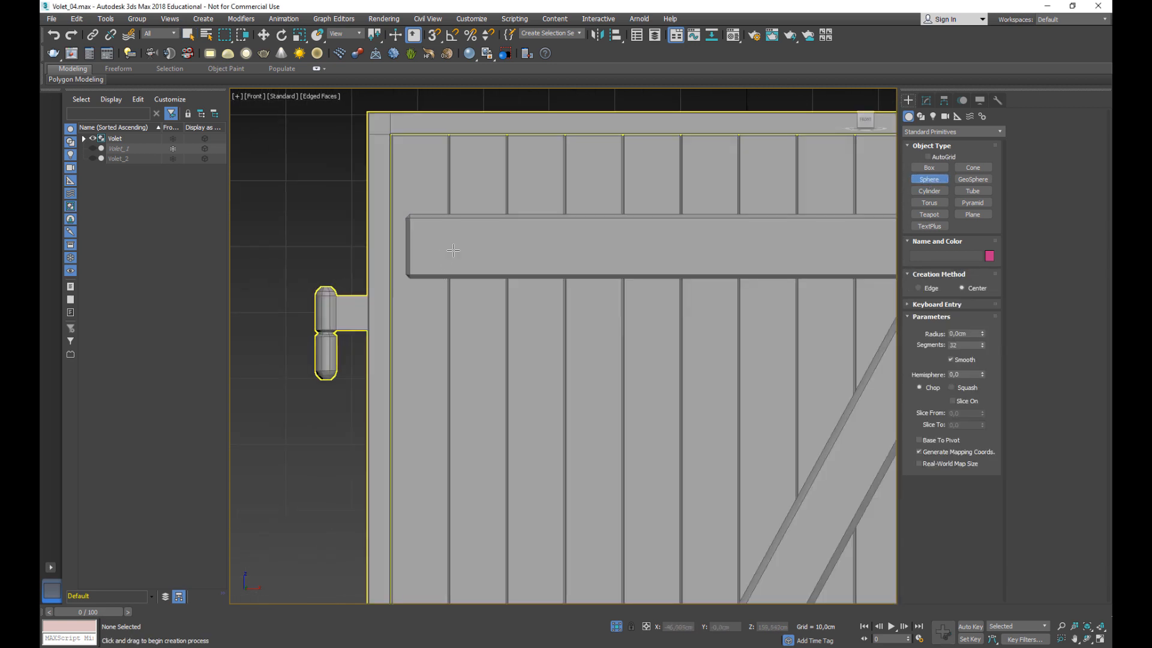
{"action": "left_click_drag", "start_coordinate": [457, 242], "coordinate": [469, 243]}
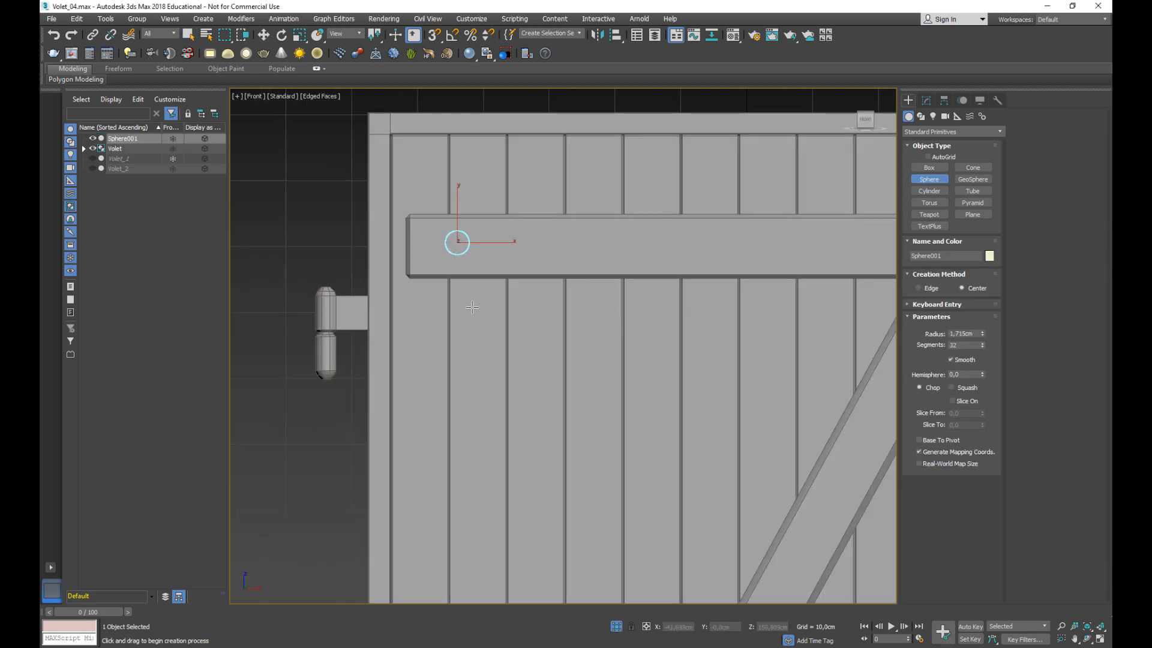
Show the sphere in the top view and set its segments to 8.
{"action": "key", "text": "t"}
{"action": "middle_click_drag", "start_coordinate": [648, 355], "coordinate": [422, 316]}
{"action": "scroll", "coordinate": [422, 317], "scroll_direction": "down", "scroll_amount": 5}
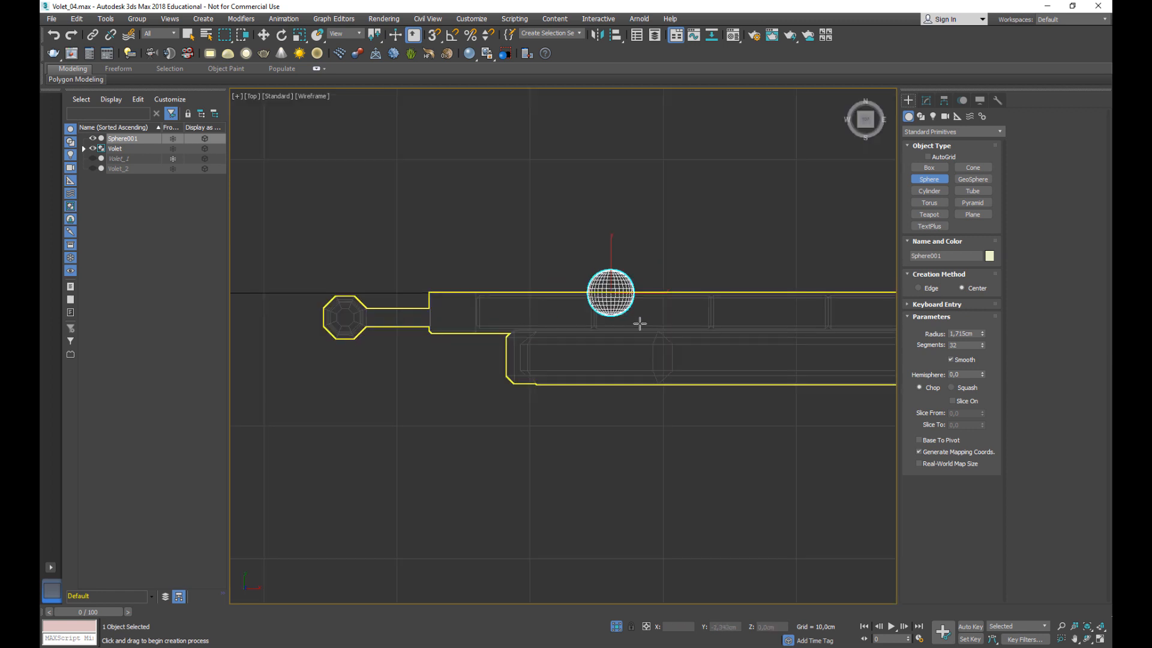
{"action": "middle_click_drag", "start_coordinate": [607, 305], "coordinate": [531, 281]}
{"action": "scroll", "coordinate": [529, 283], "scroll_direction": "up", "scroll_amount": 3}
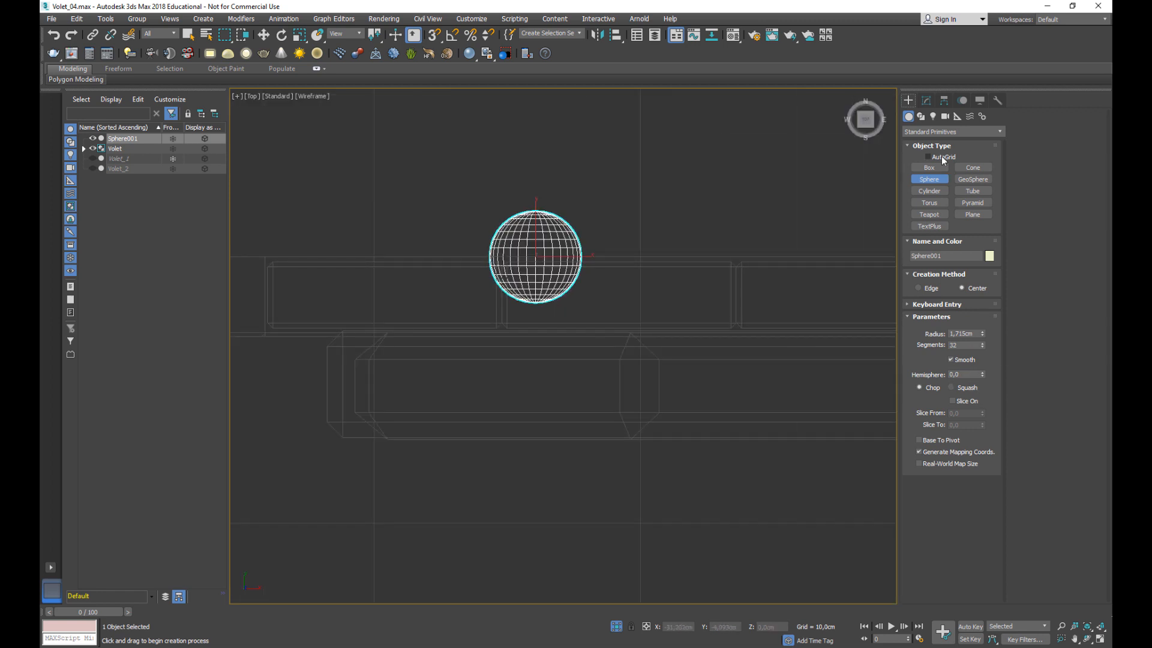
{"action": "left_click", "coordinate": [926, 100]}
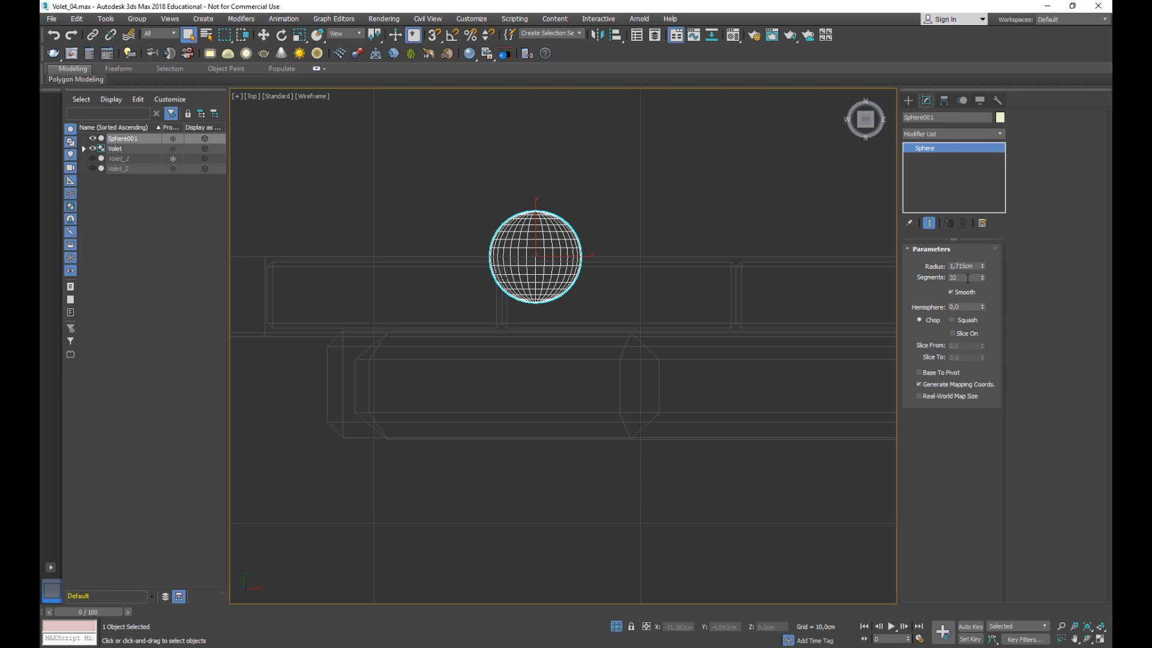
{"action": "left_click_drag", "start_coordinate": [967, 278], "coordinate": [930, 279]}
{"action": "type", "text": "8"}
{"action": "key", "text": "Return"}
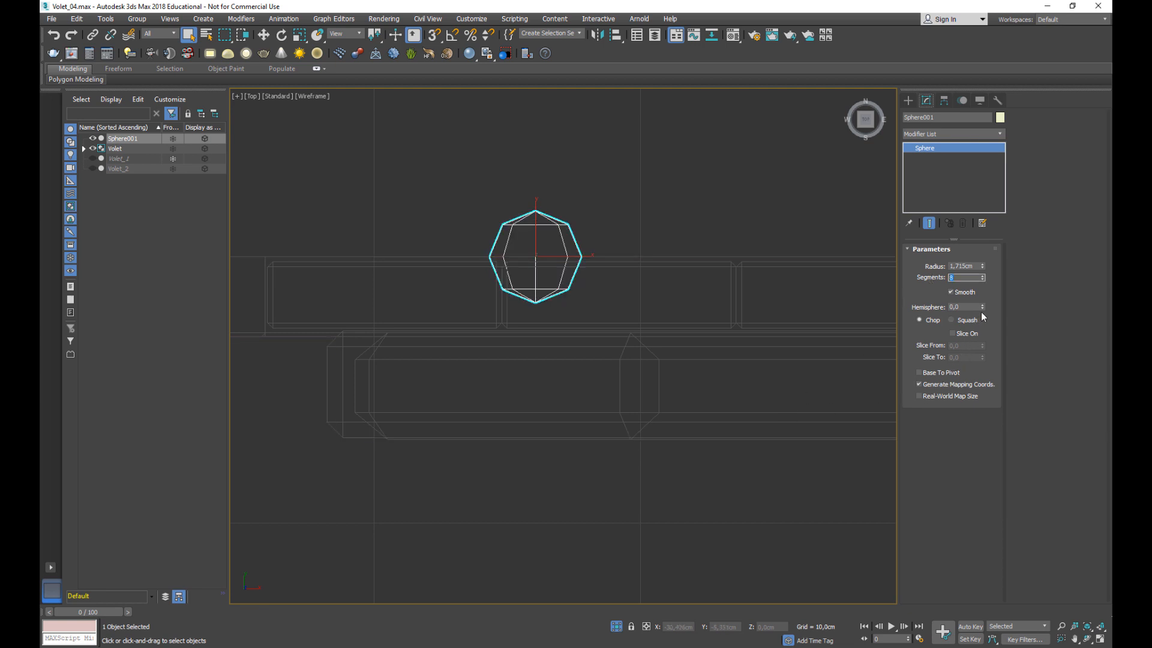
Cut the sphere to a Hemisphere value of 0.485 and move it along Y onto the front face of the upper crossbar.
{"action": "left_click_drag", "start_coordinate": [982, 308], "coordinate": [980, 254]}
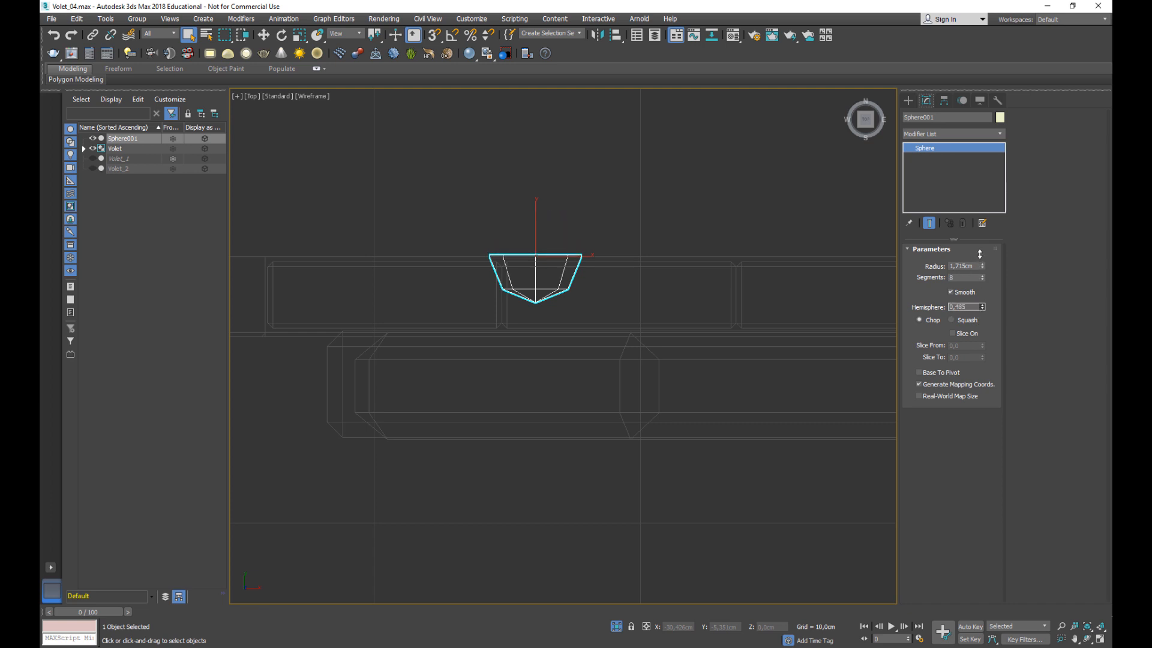
{"action": "right_click", "coordinate": [503, 220]}
{"action": "left_click", "coordinate": [528, 224]}
{"action": "left_click_drag", "start_coordinate": [534, 240], "coordinate": [544, 406]}
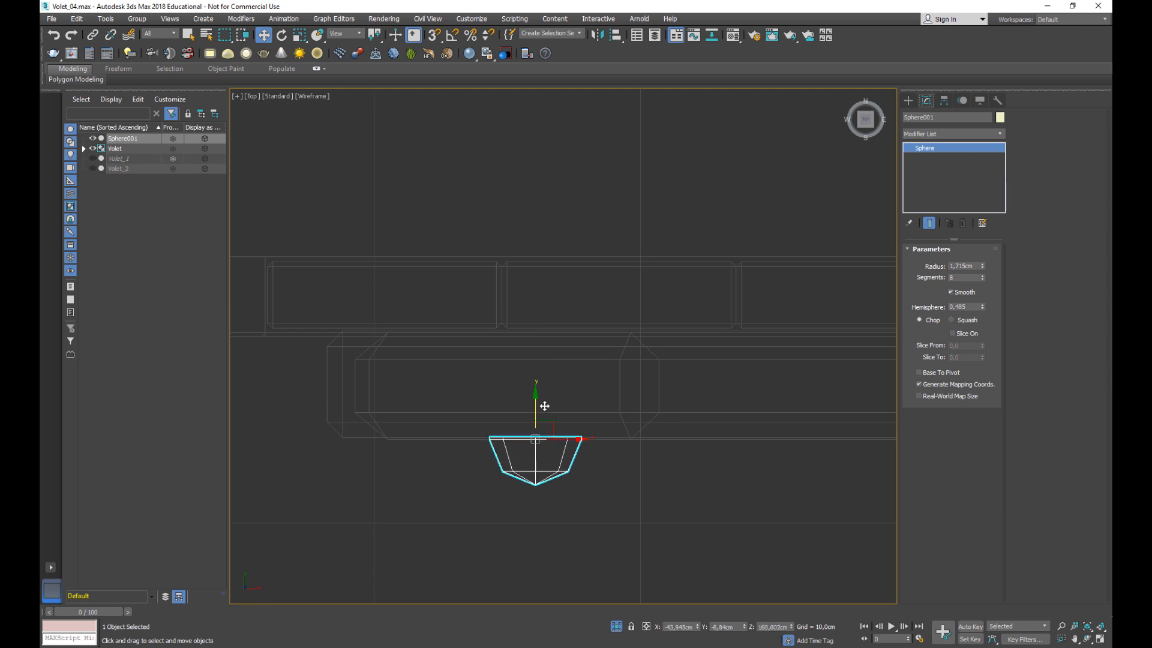
Lower the half-sphere about 0.7 cm in the front view to centre it on the upper crossbar's height.
{"action": "key", "text": "f"}
{"action": "middle_click_drag", "start_coordinate": [558, 299], "coordinate": [491, 337]}
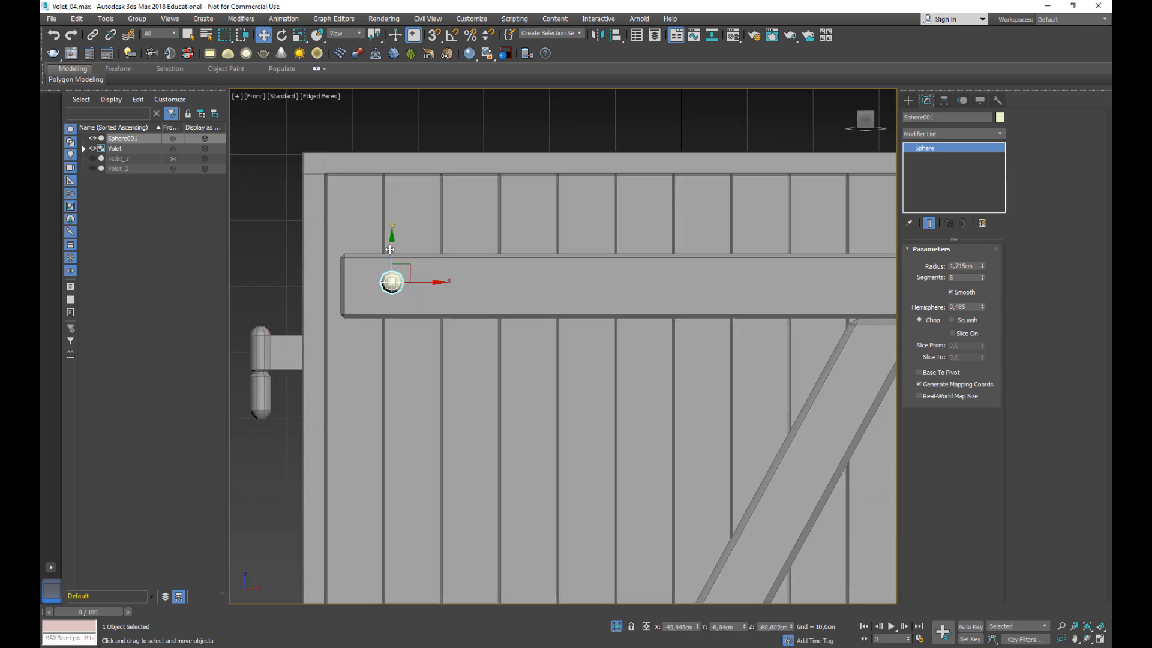
{"action": "left_click_drag", "start_coordinate": [391, 249], "coordinate": [391, 254]}
{"action": "middle_click_drag", "start_coordinate": [511, 345], "coordinate": [439, 318]}
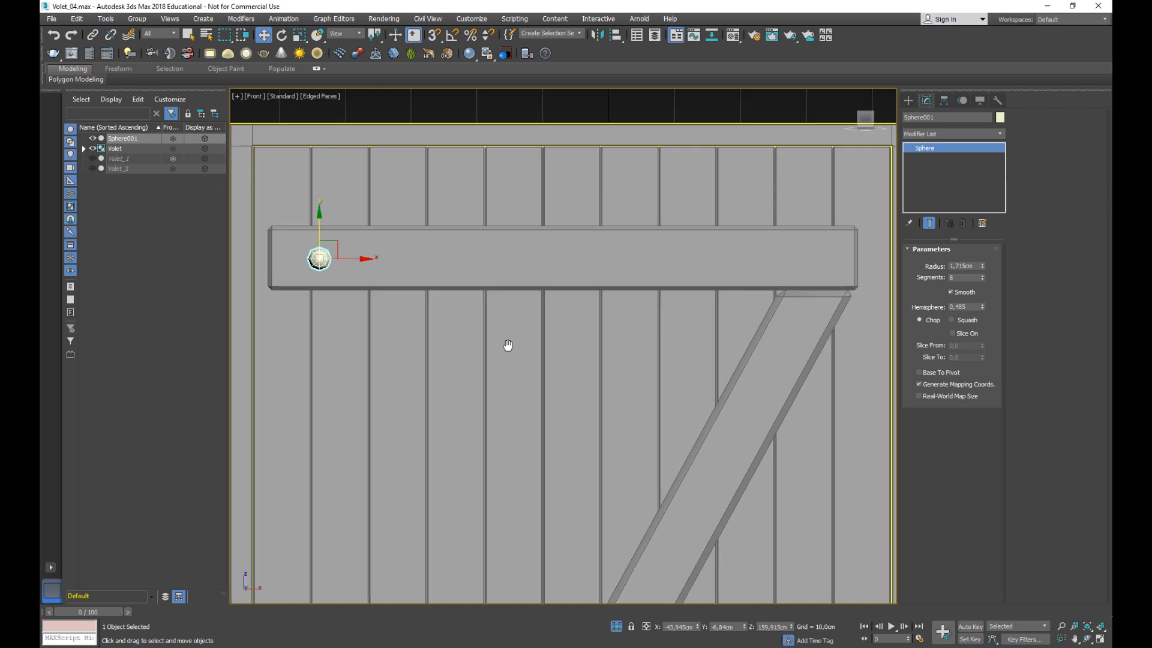
Clone the half-sphere along X across the upper crossbar as 4 instances spaced about 16 cm apart.
{"action": "scroll", "coordinate": [324, 262], "scroll_direction": "down", "scroll_amount": 5}
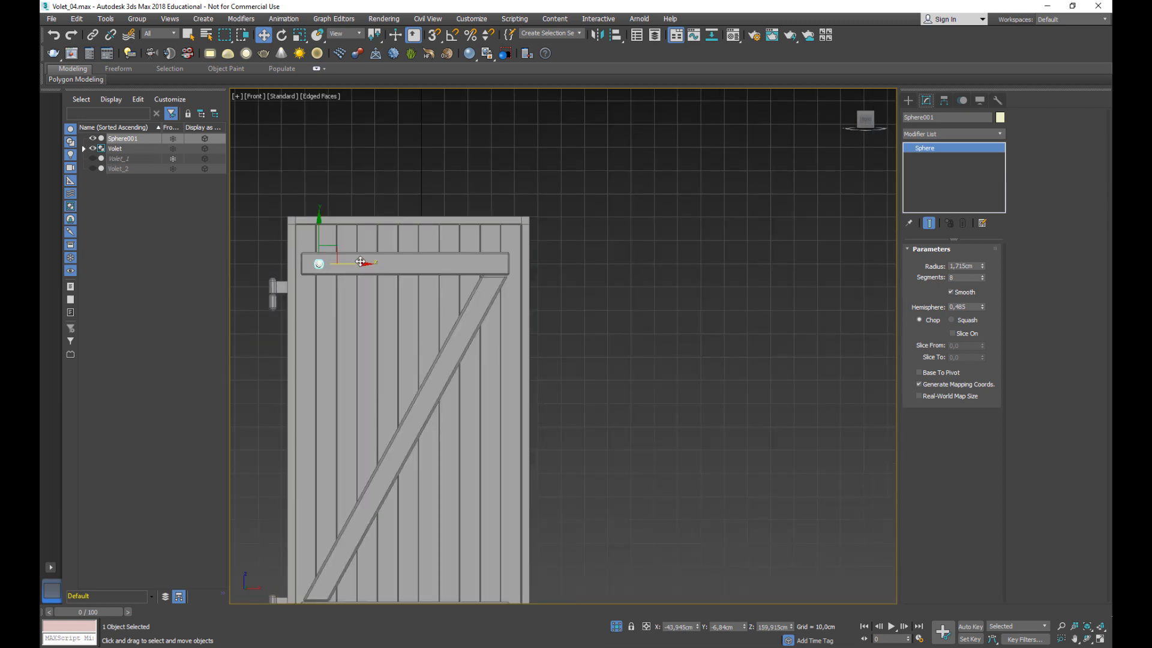
{"action": "left_click_drag", "start_coordinate": [360, 262], "coordinate": [397, 263], "text": "shift"}
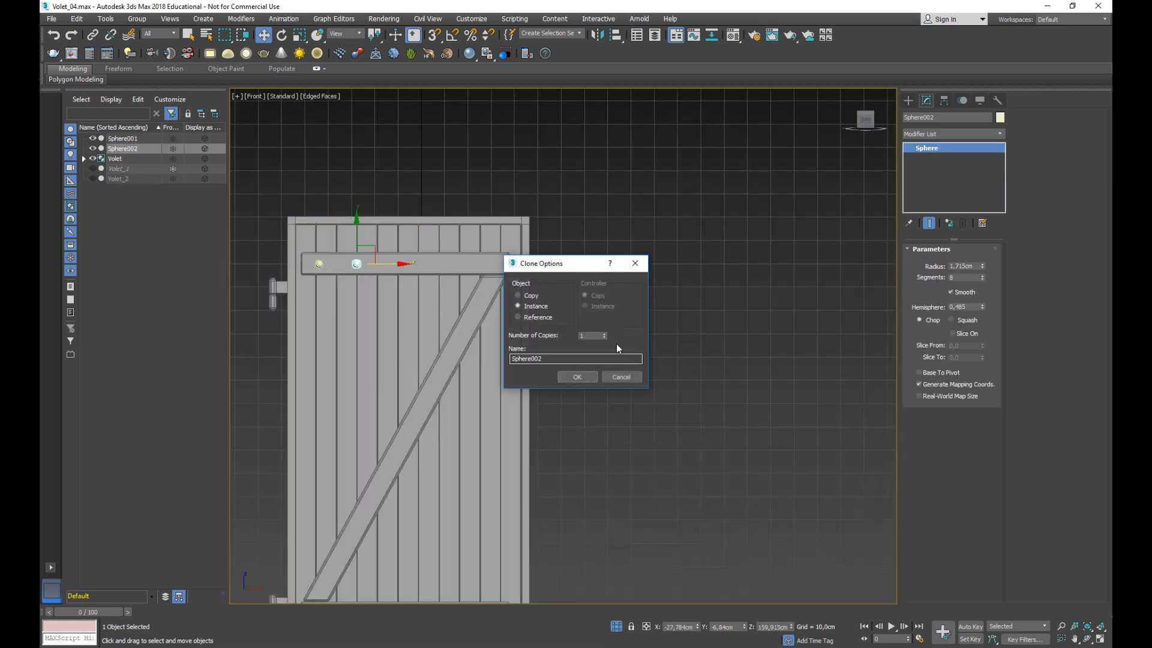
{"action": "left_click", "coordinate": [604, 334]}
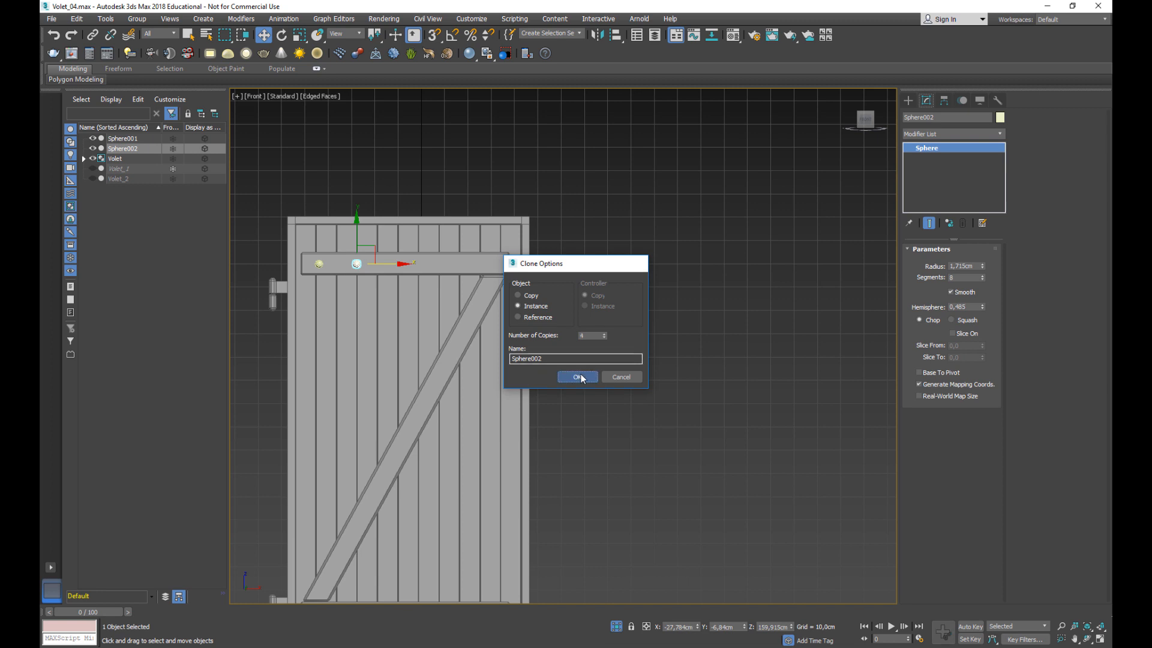
{"action": "left_click", "coordinate": [577, 377]}
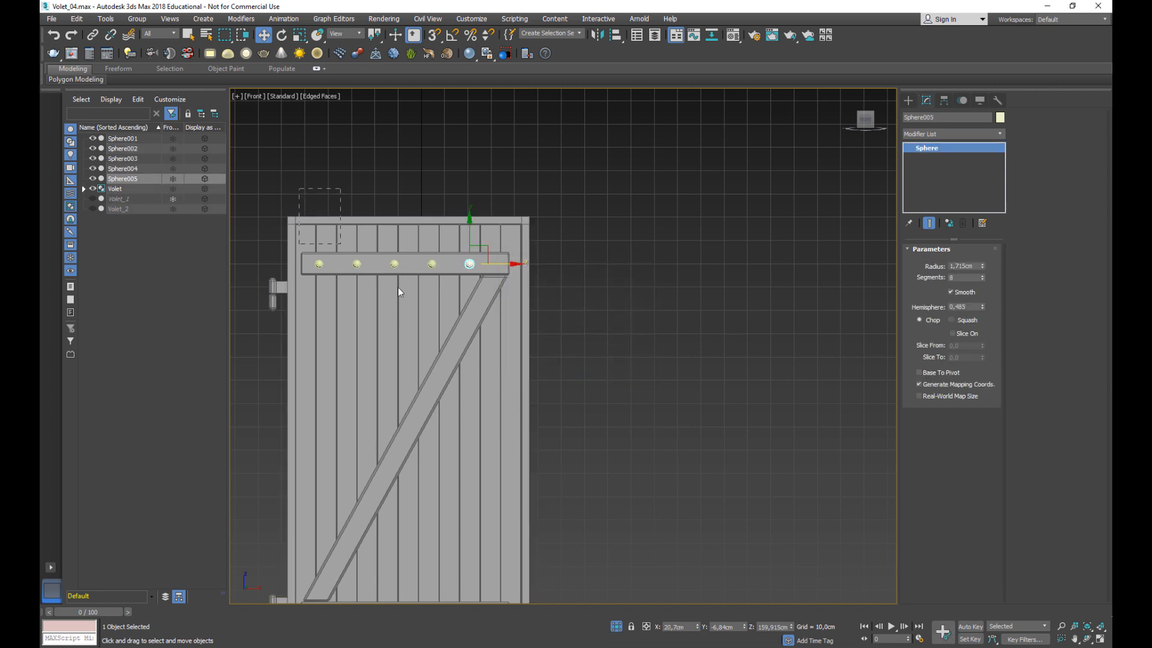
Select all five half-spheres without the shutter and shift them slightly along X to centre the row on the crossbar.
{"action": "left_click_drag", "start_coordinate": [398, 286], "coordinate": [576, 422]}
{"action": "left_click_drag", "start_coordinate": [623, 470], "coordinate": [469, 422], "text": "alt"}
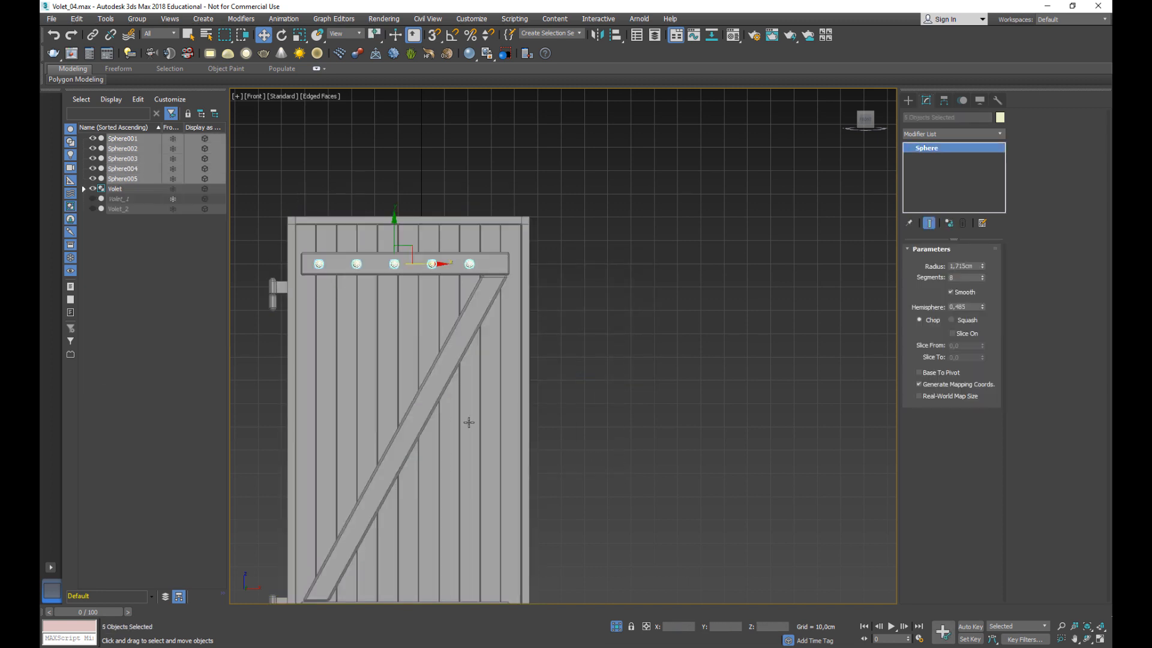
{"action": "middle_click_drag", "start_coordinate": [396, 332], "coordinate": [533, 265]}
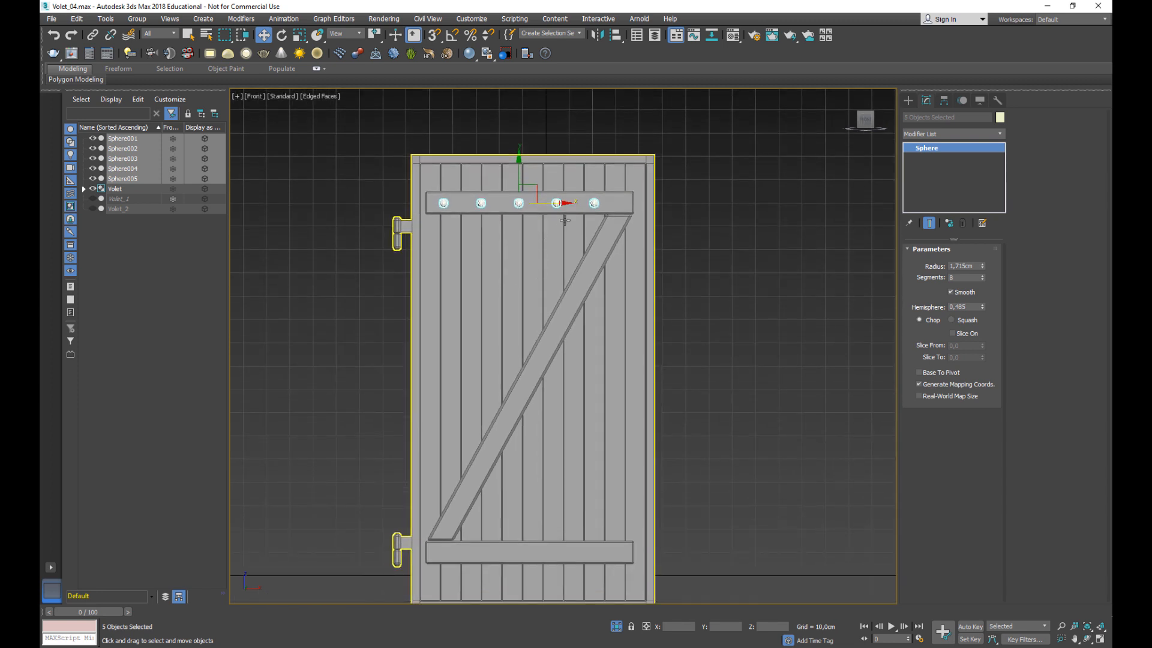
{"action": "left_click_drag", "start_coordinate": [560, 203], "coordinate": [569, 203]}
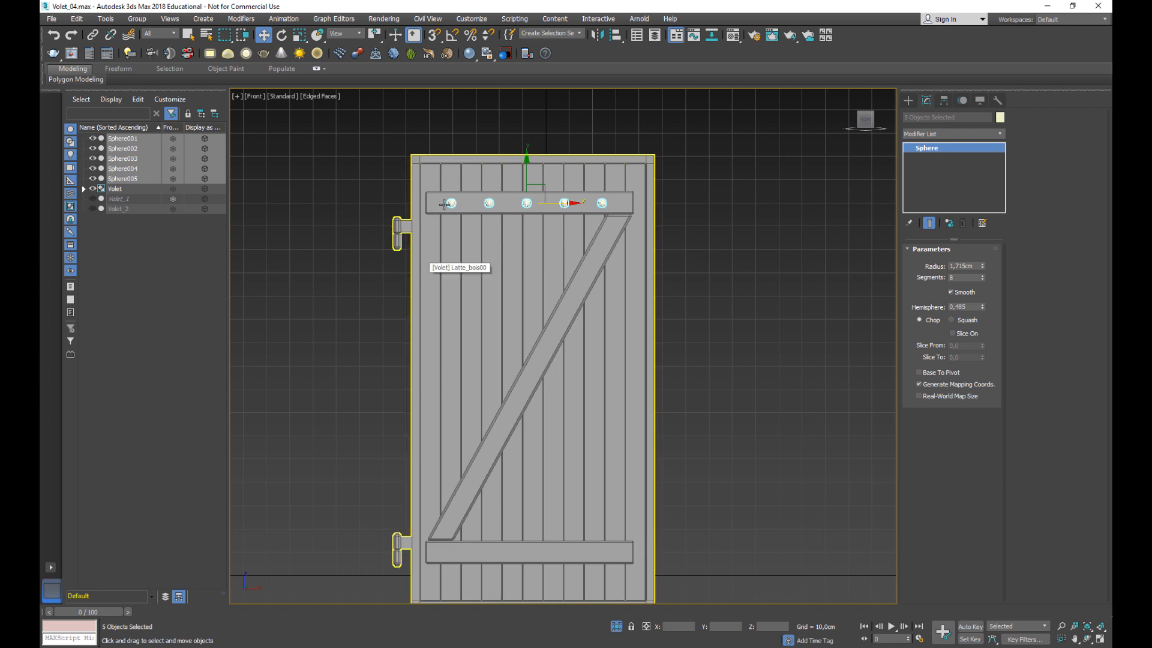
Attach the five selected half-spheres to the Volet group.
{"action": "left_click", "coordinate": [137, 19]}
{"action": "left_click", "coordinate": [148, 110]}
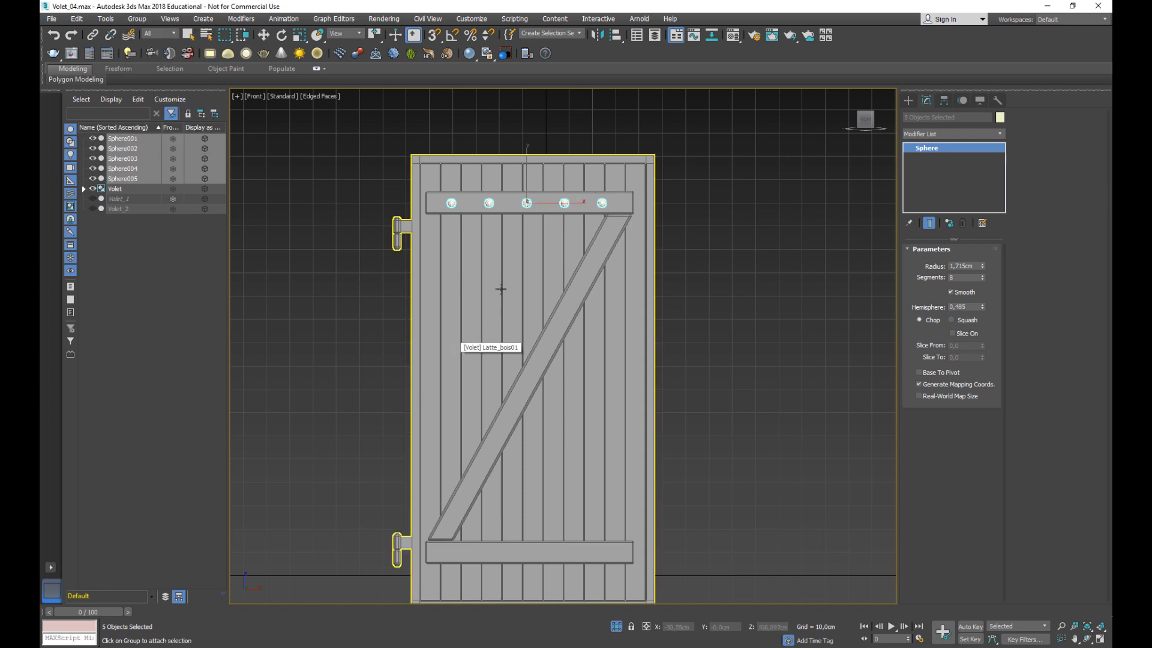
{"action": "left_click", "coordinate": [483, 280]}
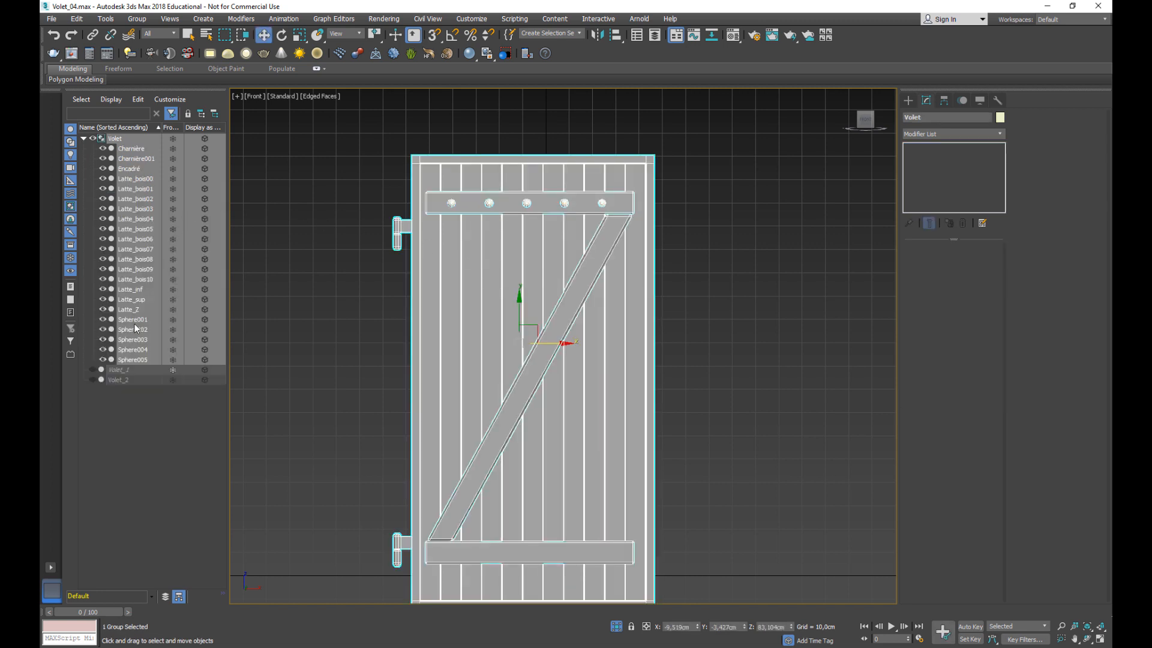
Reselect the Volet group and move the whole shutter about 2.6 cm in the negative X direction.
{"action": "left_click", "coordinate": [299, 315]}
{"action": "left_click", "coordinate": [480, 366]}
{"action": "mouse_move", "coordinate": [561, 344]}
{"action": "left_mouse_down"}
{"action": "mouse_move", "coordinate": [640, 344]}
{"action": "mouse_move", "coordinate": [554, 344]}
{"action": "left_mouse_up"}
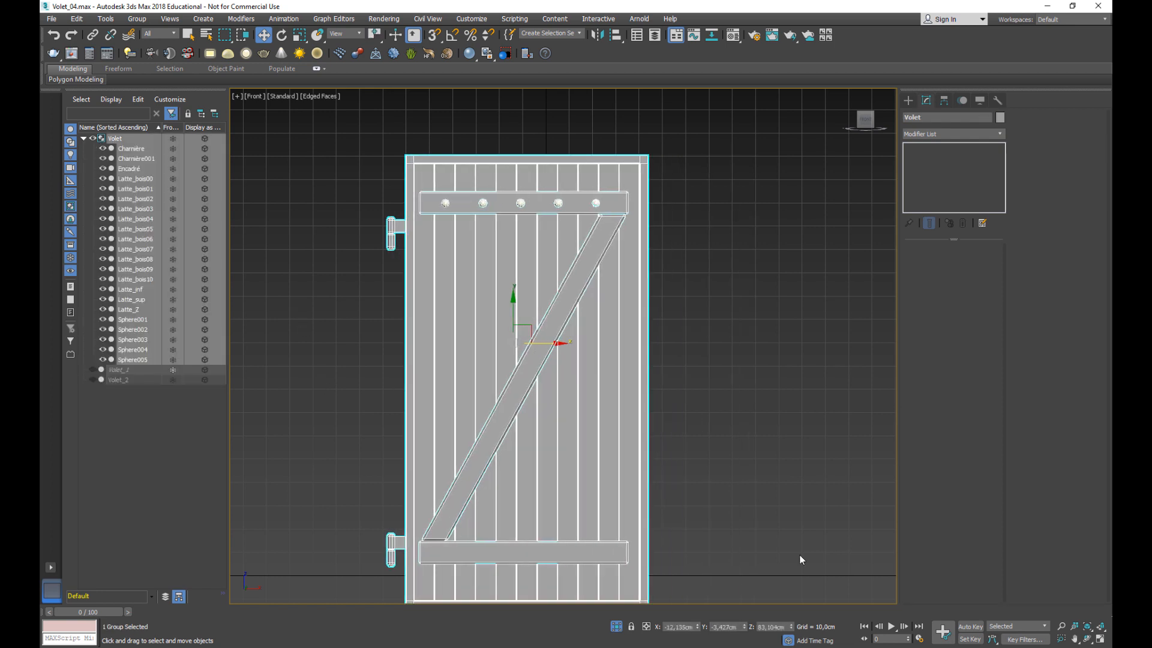